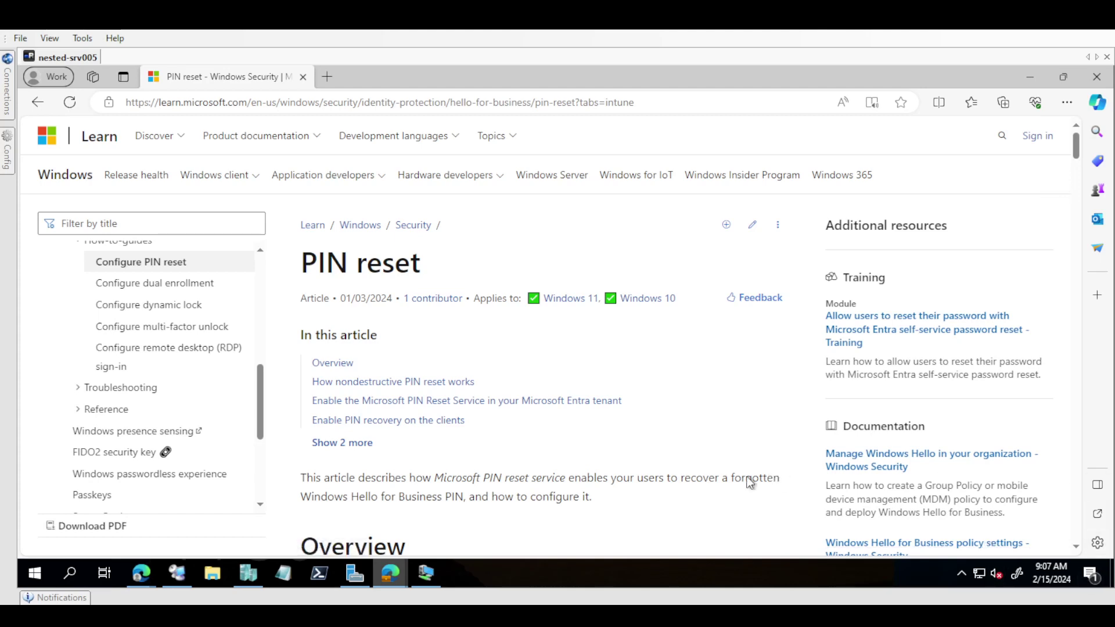
Step: Skim the PIN reset article past the comparison table to the Enable steps, then scroll back up
{"action": "scroll", "coordinate": [588, 496], "scroll_direction": "down", "scroll_amount": 5}
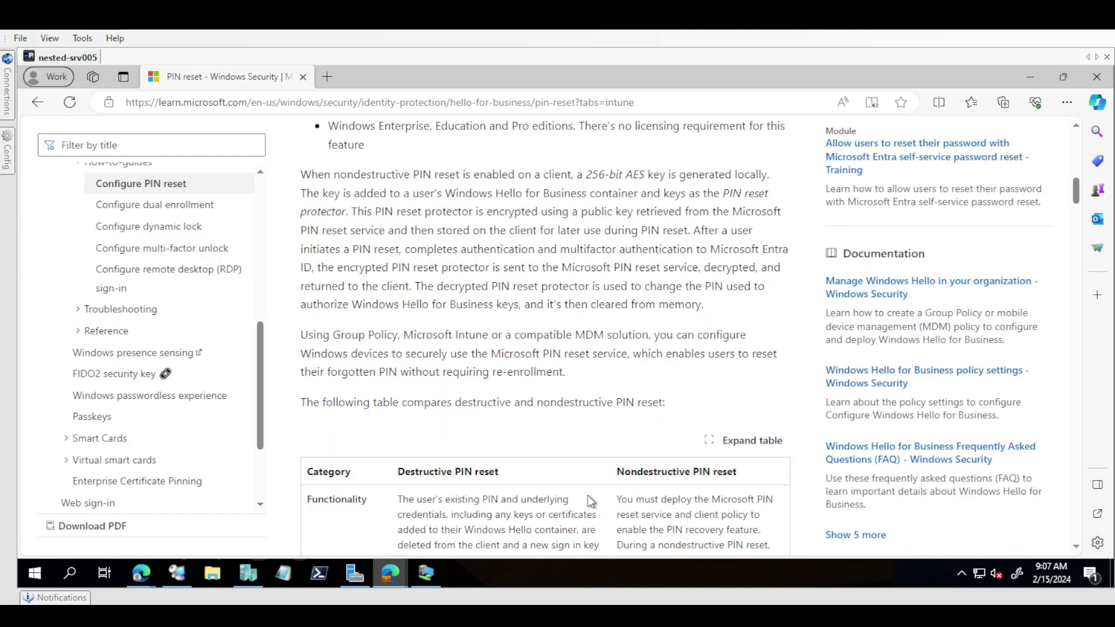
{"action": "scroll", "coordinate": [588, 496], "scroll_direction": "down", "scroll_amount": 5}
{"action": "scroll", "coordinate": [587, 496], "scroll_direction": "down", "scroll_amount": 5}
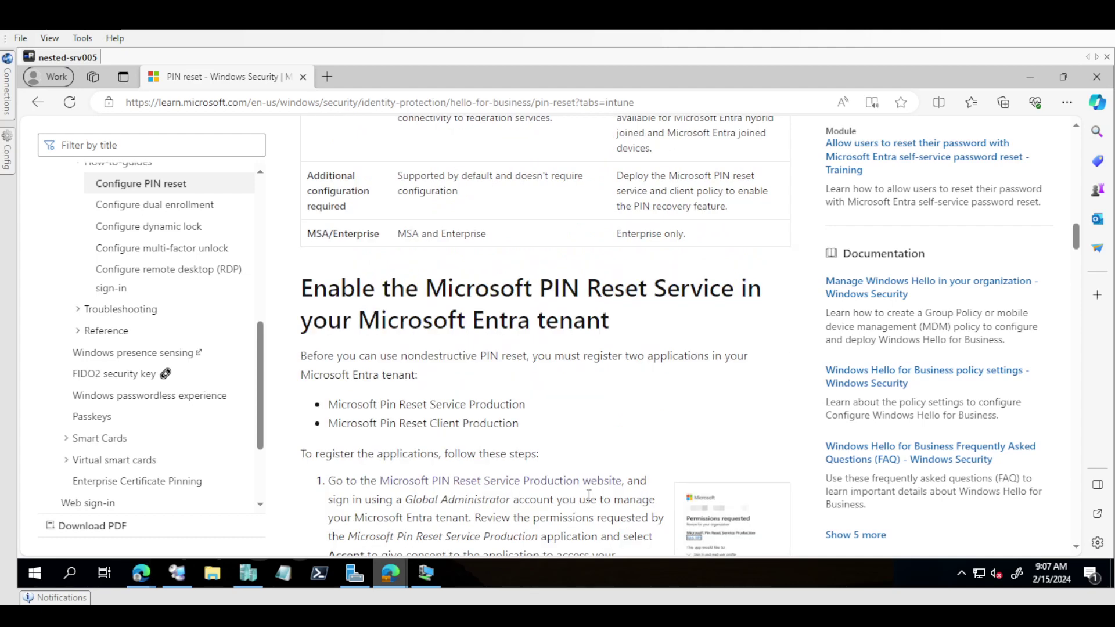
{"action": "scroll", "coordinate": [588, 495], "scroll_direction": "down", "scroll_amount": 5}
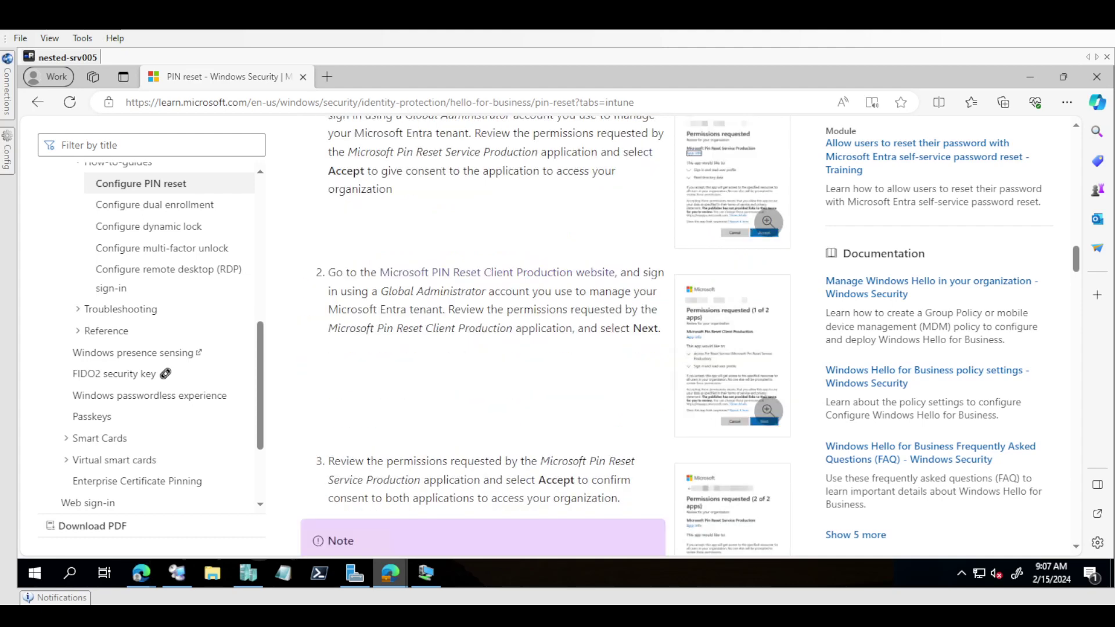
{"action": "scroll", "coordinate": [587, 496], "scroll_direction": "up", "scroll_amount": 15}
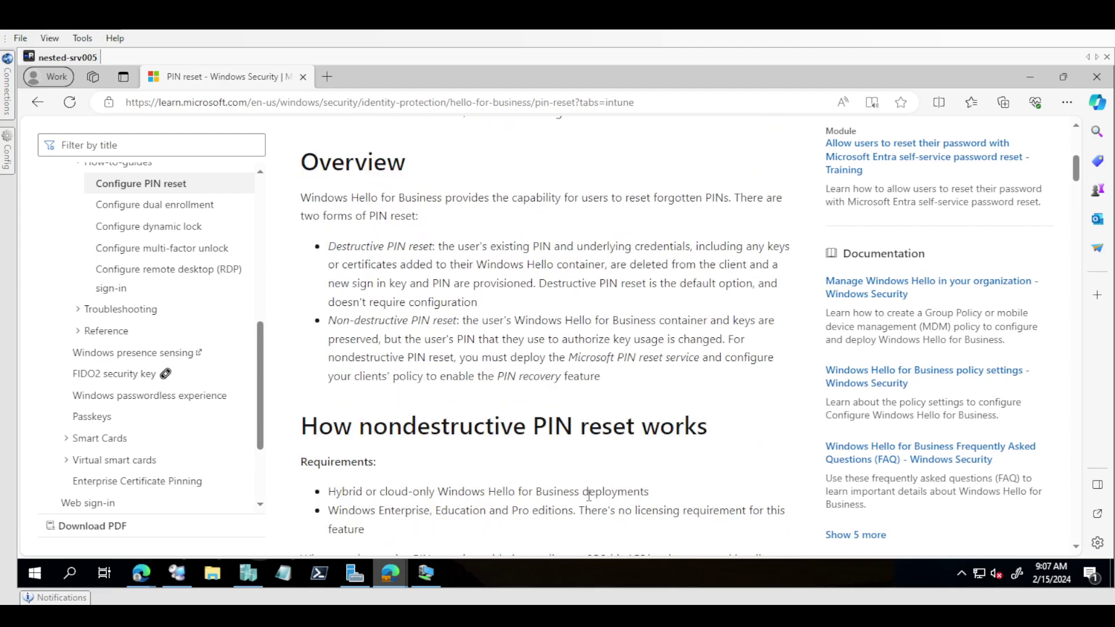
{"action": "left_click_drag", "start_coordinate": [439, 246], "coordinate": [619, 251]}
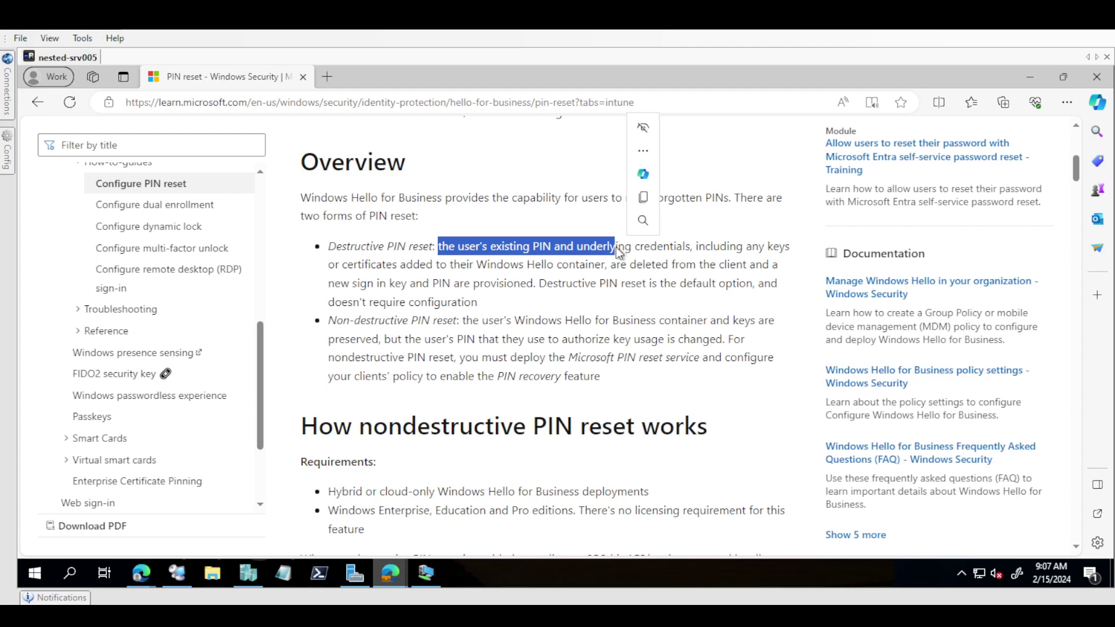
{"action": "left_click", "coordinate": [563, 325]}
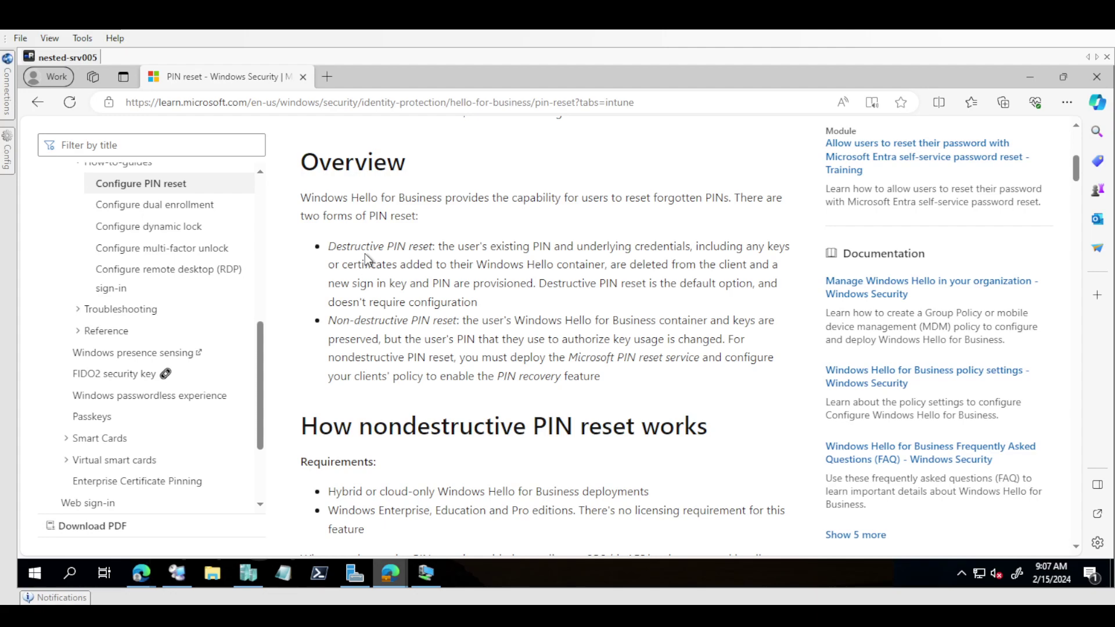
Step: Scroll past the destructive vs nondestructive table to the 'Enable the Microsoft PIN Reset Service' heading
{"action": "scroll", "coordinate": [432, 372], "scroll_direction": "down", "scroll_amount": 3}
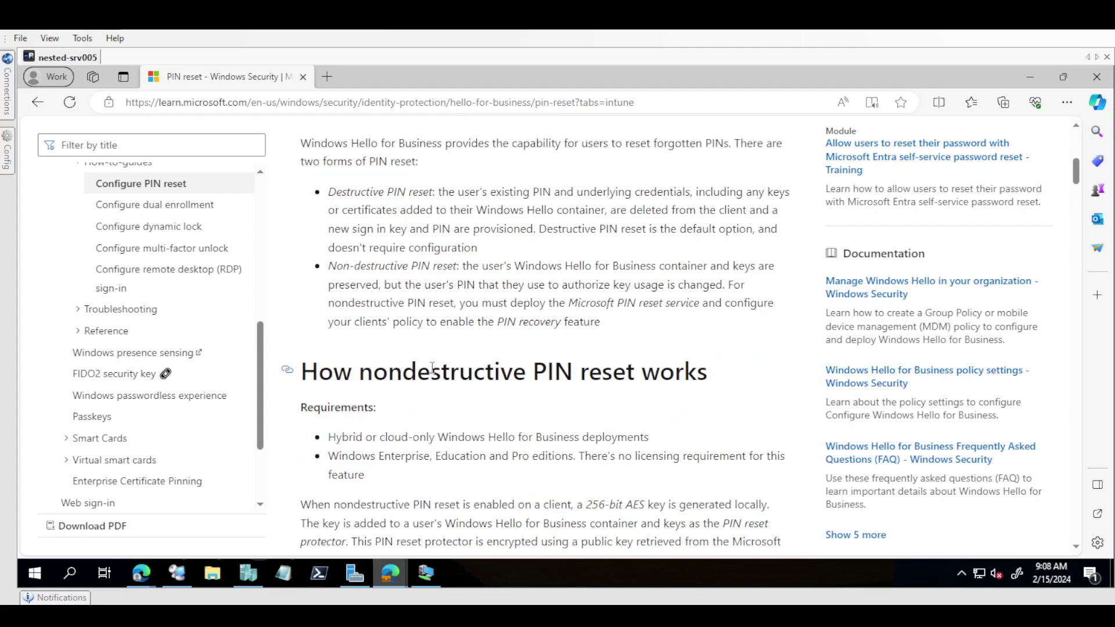
{"action": "scroll", "coordinate": [431, 368], "scroll_direction": "down", "scroll_amount": 6}
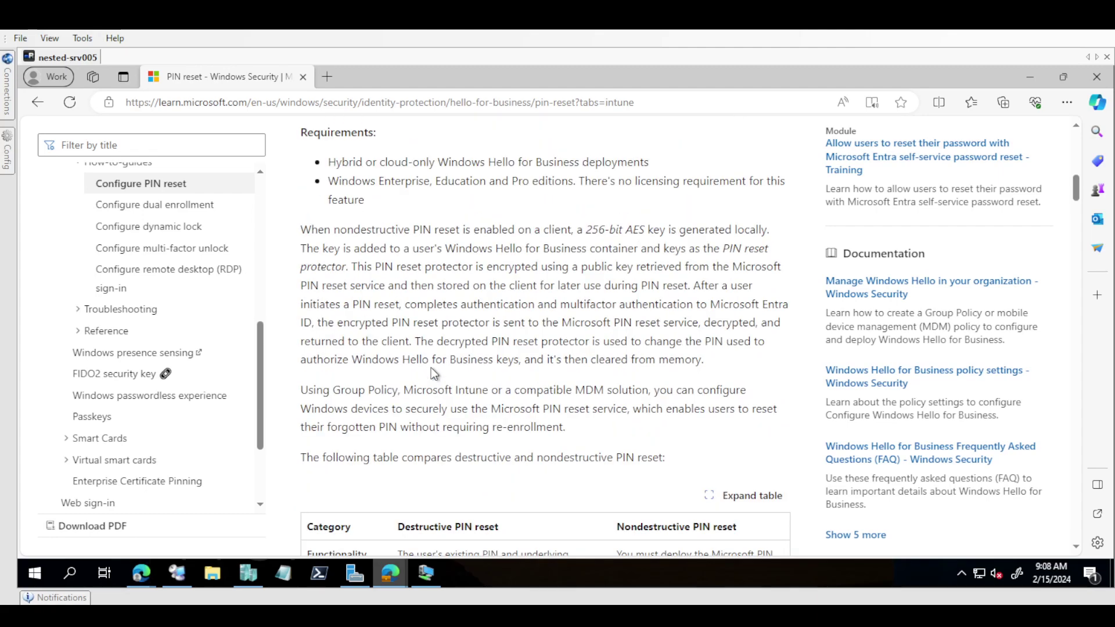
{"action": "scroll", "coordinate": [432, 367], "scroll_direction": "down", "scroll_amount": 3}
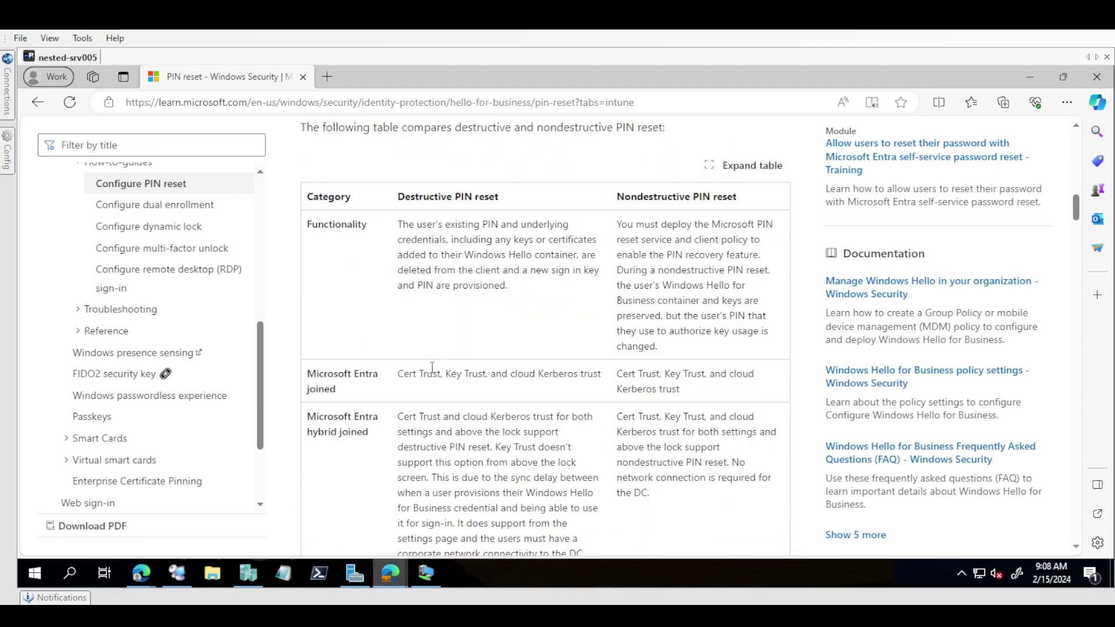
{"action": "scroll", "coordinate": [431, 367], "scroll_direction": "up", "scroll_amount": 1}
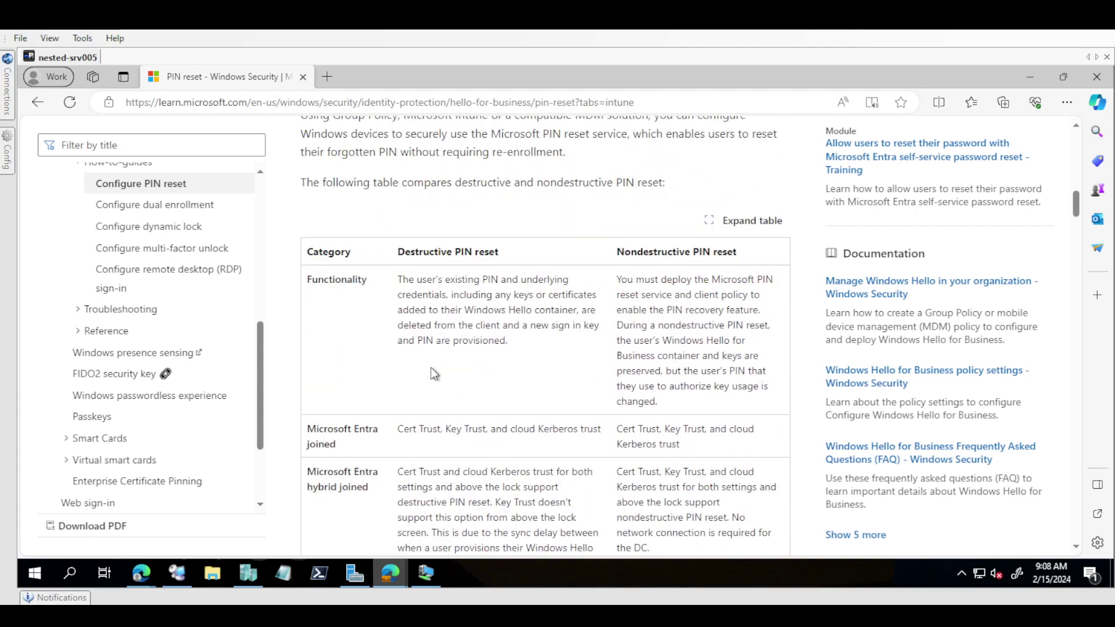
{"action": "scroll", "coordinate": [431, 368], "scroll_direction": "up", "scroll_amount": 3}
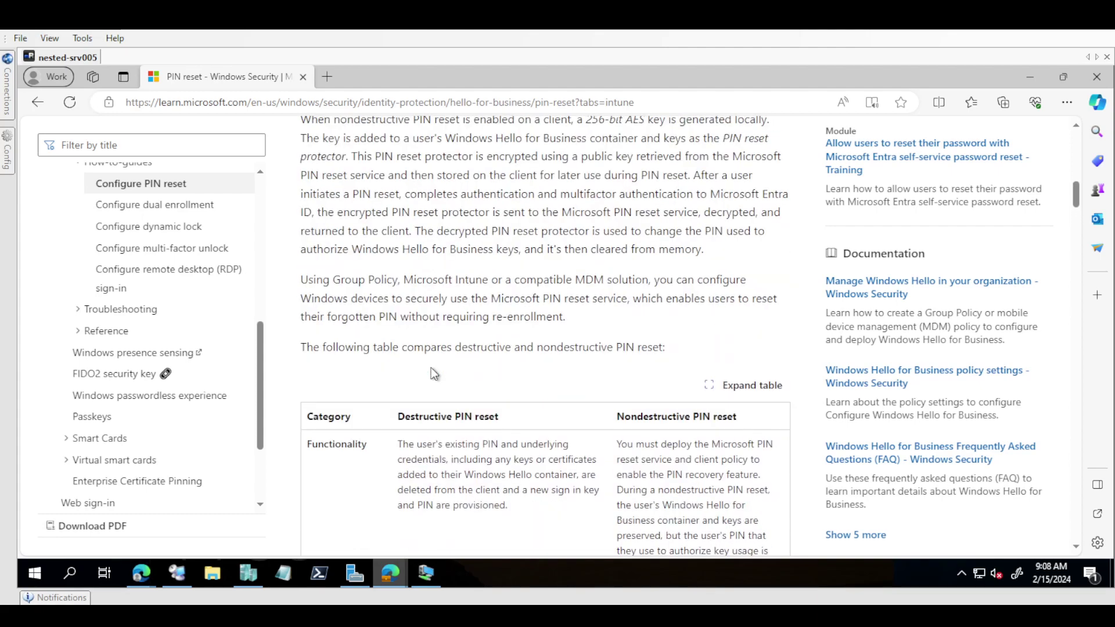
{"action": "scroll", "coordinate": [431, 367], "scroll_direction": "down", "scroll_amount": 3}
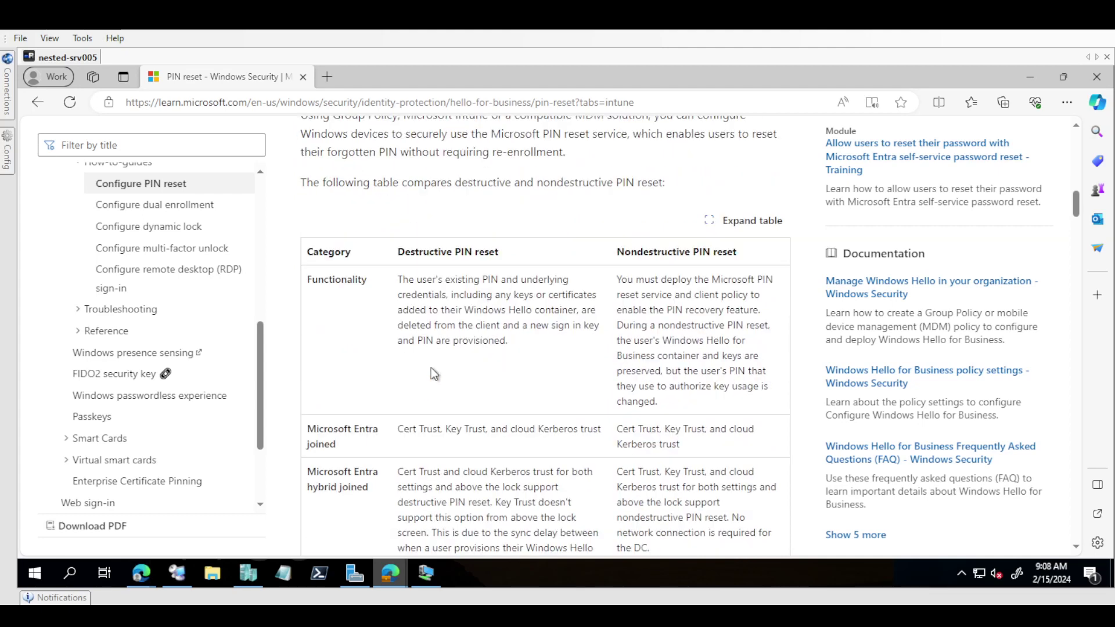
{"action": "scroll", "coordinate": [431, 368], "scroll_direction": "down", "scroll_amount": 10}
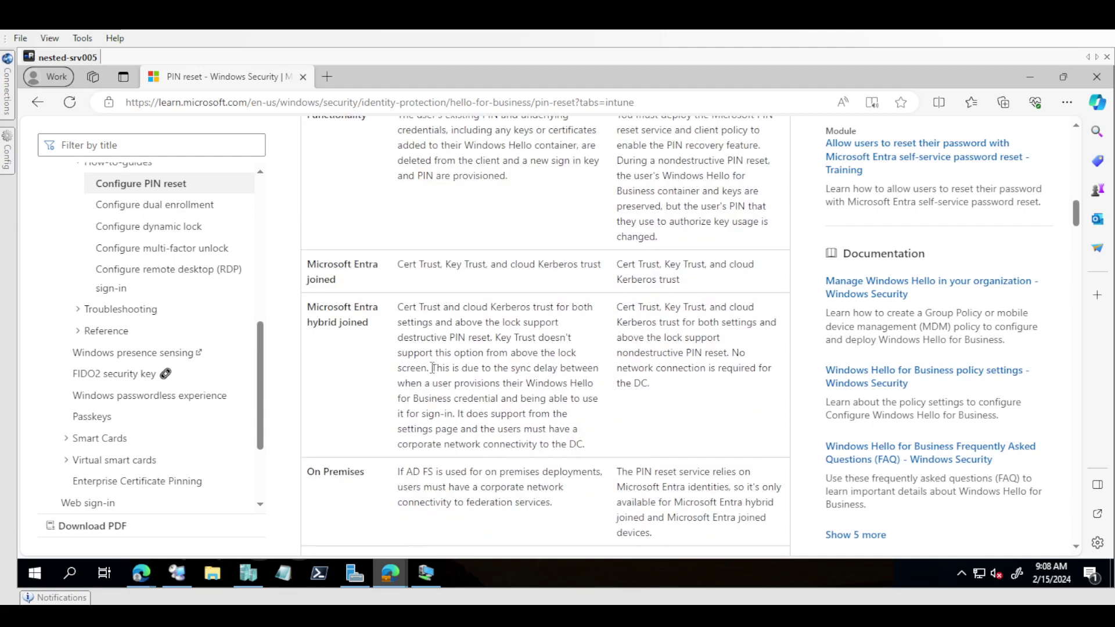
{"action": "scroll", "coordinate": [430, 368], "scroll_direction": "down", "scroll_amount": 3}
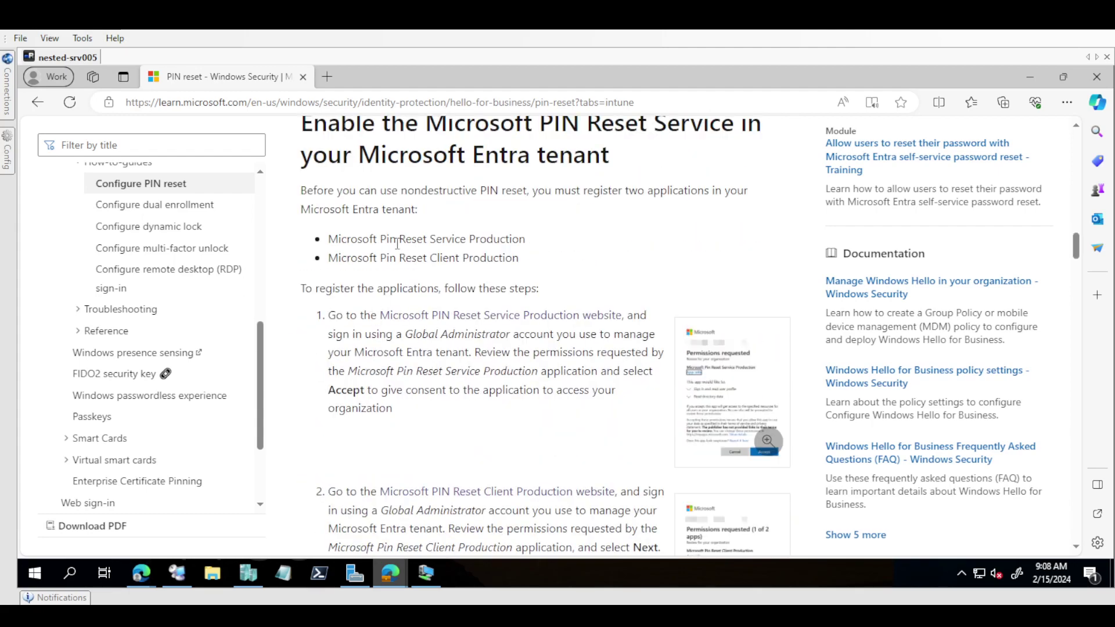
{"action": "left_click_drag", "start_coordinate": [389, 242], "coordinate": [430, 242]}
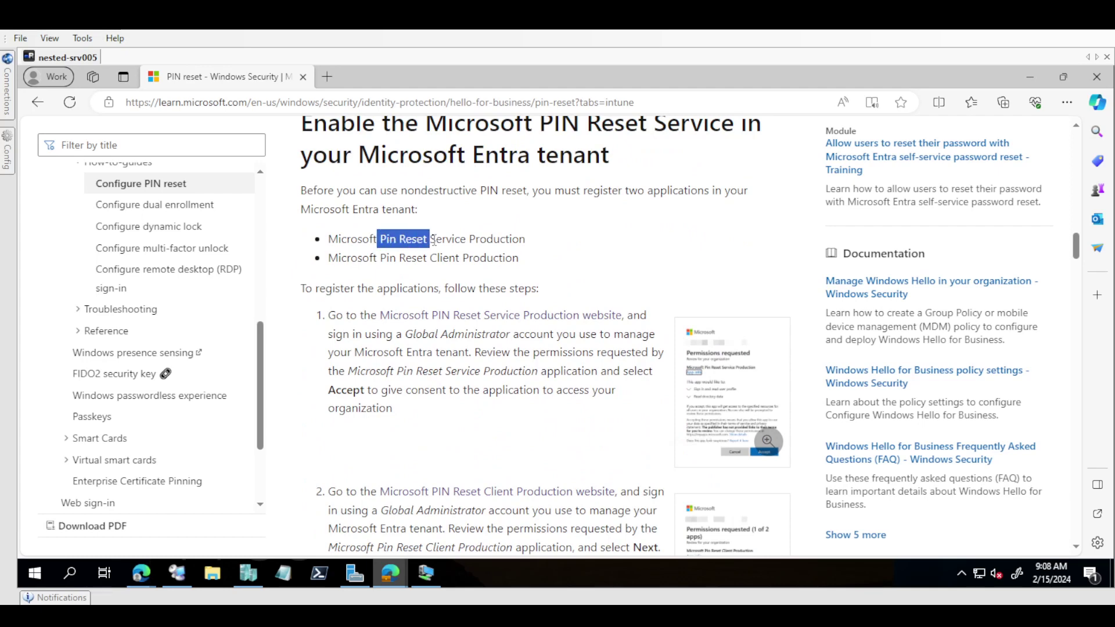
{"action": "left_click", "coordinate": [444, 268]}
{"action": "left_click_drag", "start_coordinate": [519, 259], "coordinate": [329, 243]}
{"action": "left_click", "coordinate": [349, 265]}
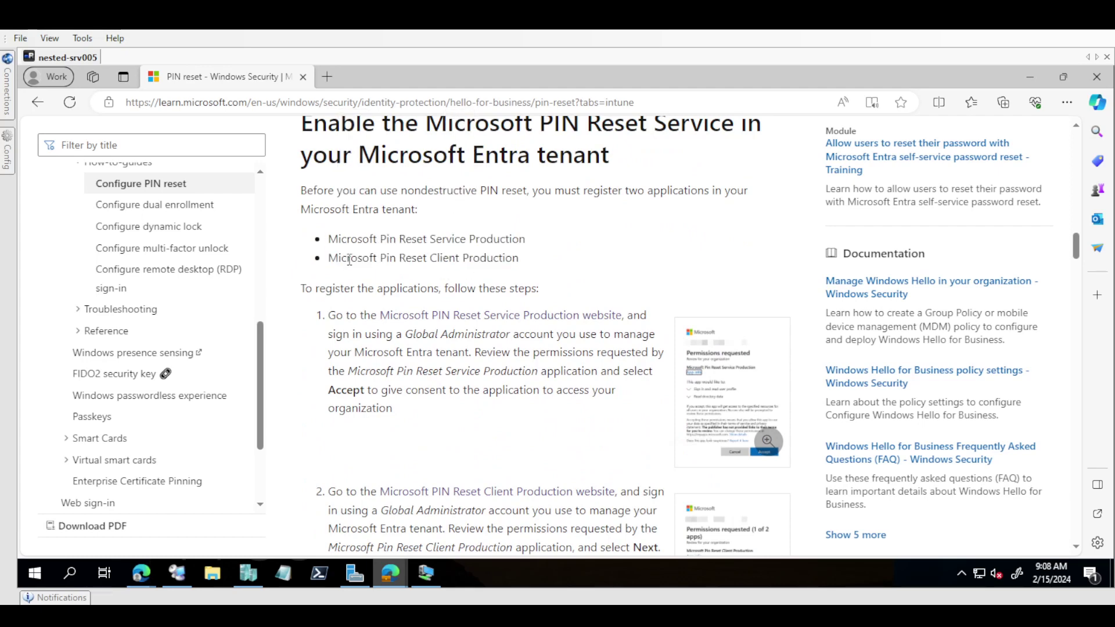
Step: Copy the 'Microsoft PIN Reset Service Production website' link address from the article
{"action": "right_click", "coordinate": [403, 319]}
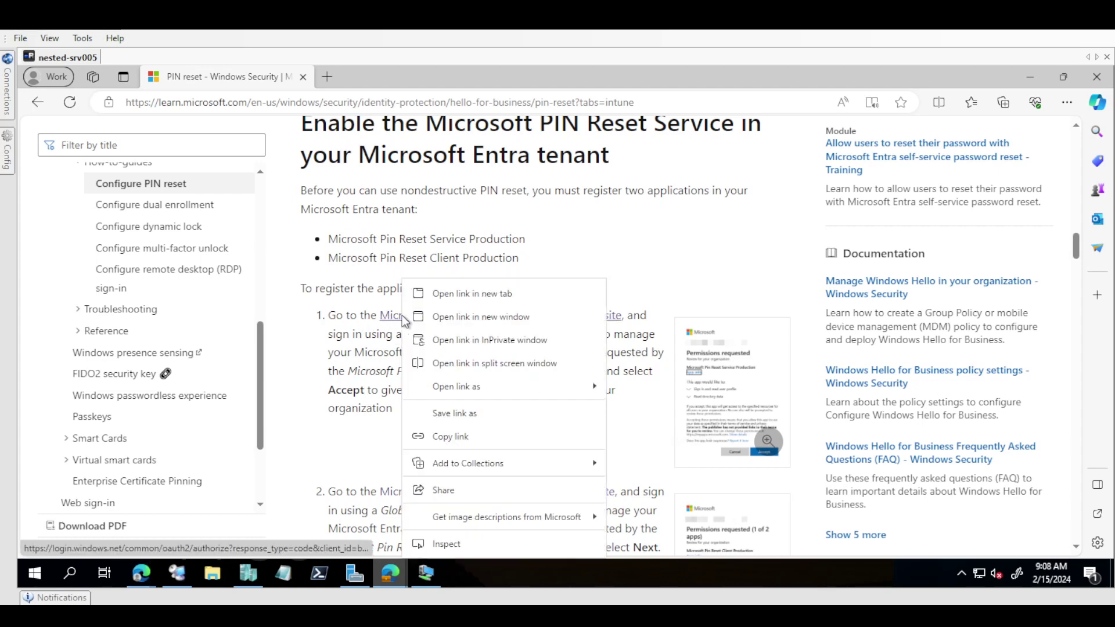
{"action": "left_click", "coordinate": [453, 437]}
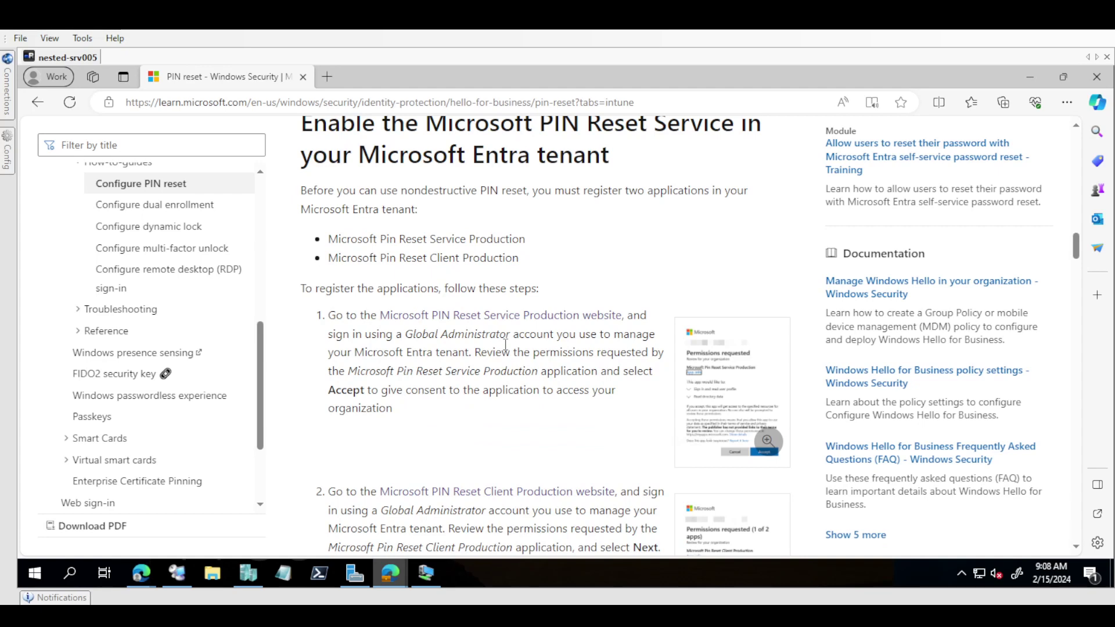
{"action": "mouse_move", "coordinate": [390, 573]}
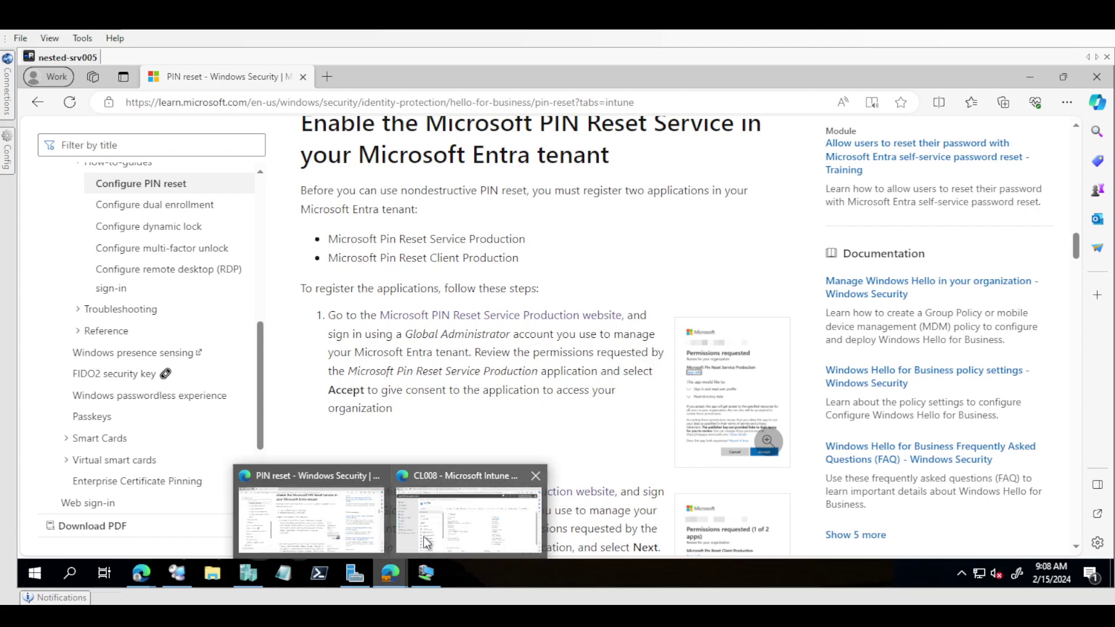
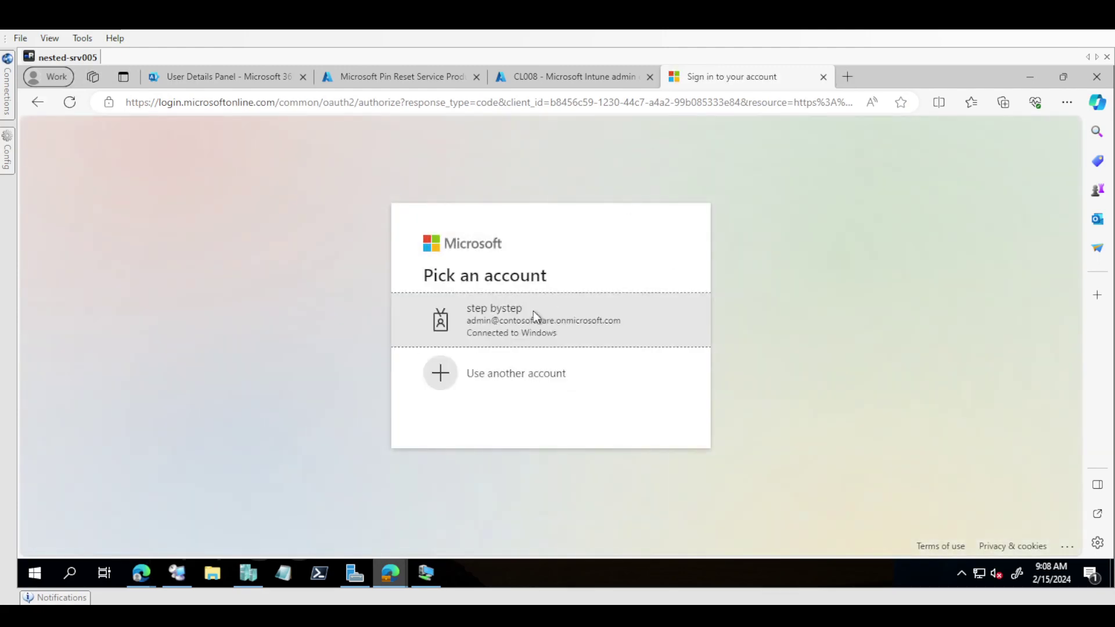
Step: Sign in with the admin account and accept the permissions requested by Microsoft Pin Reset Service Production
{"action": "left_click", "coordinate": [521, 323]}
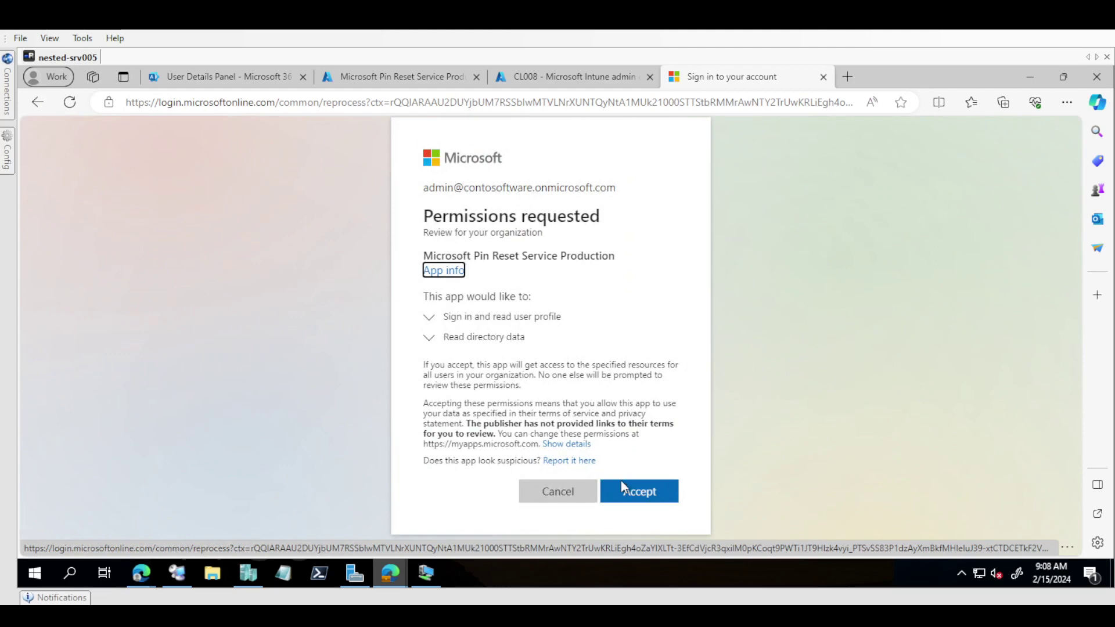
{"action": "left_click", "coordinate": [632, 493]}
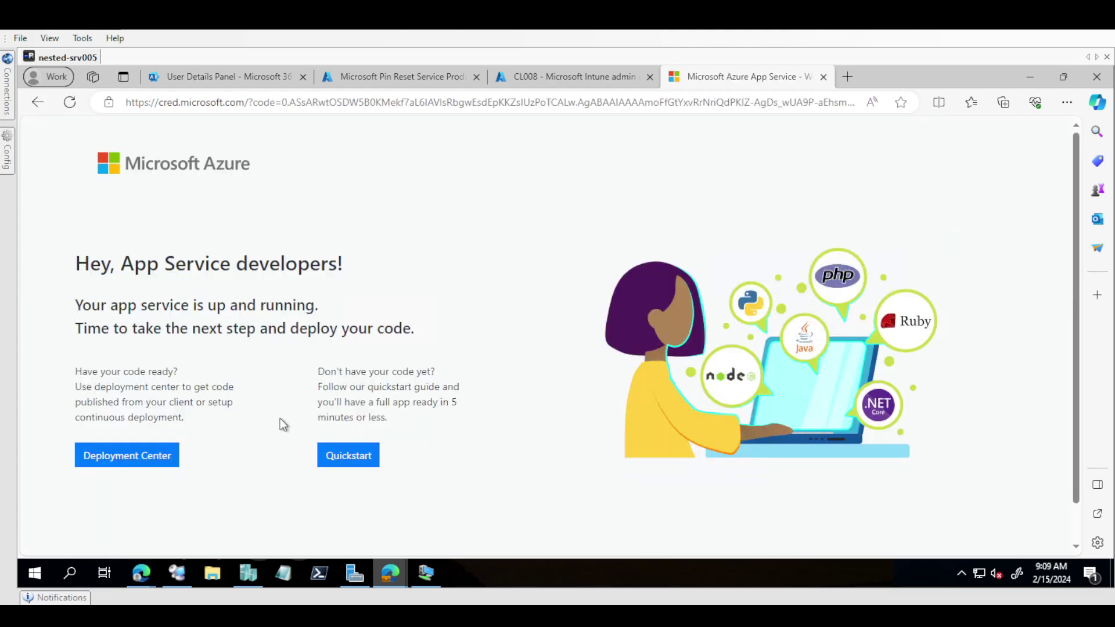
{"action": "triple_click", "coordinate": [219, 313]}
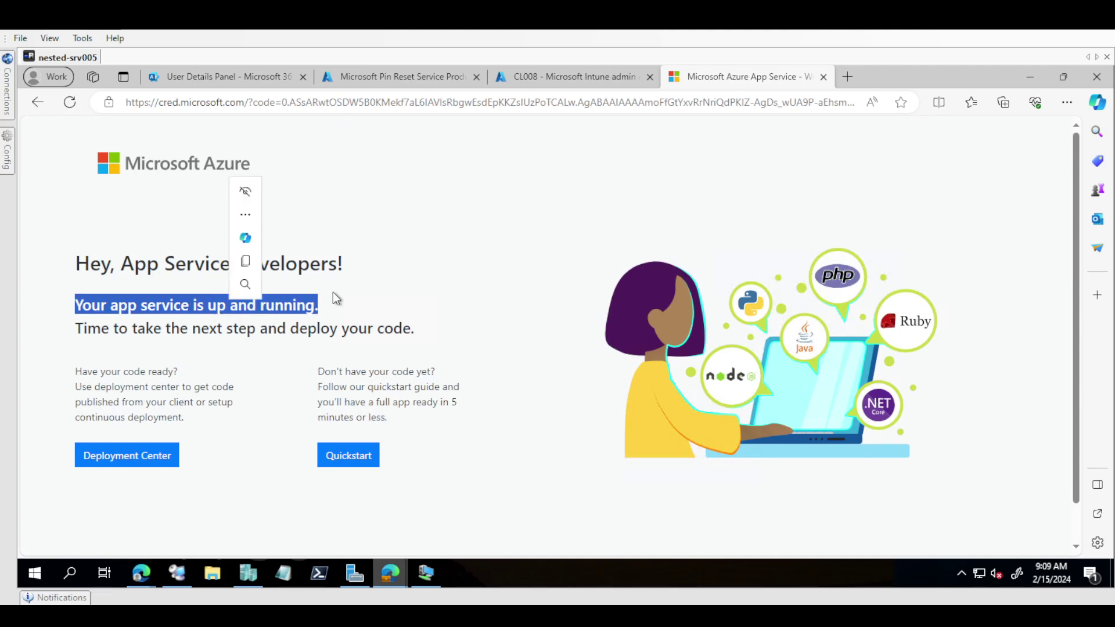
Step: Return to the PIN reset article and copy the 'Microsoft PIN Reset Client Production website' link address
{"action": "mouse_move", "coordinate": [385, 583]}
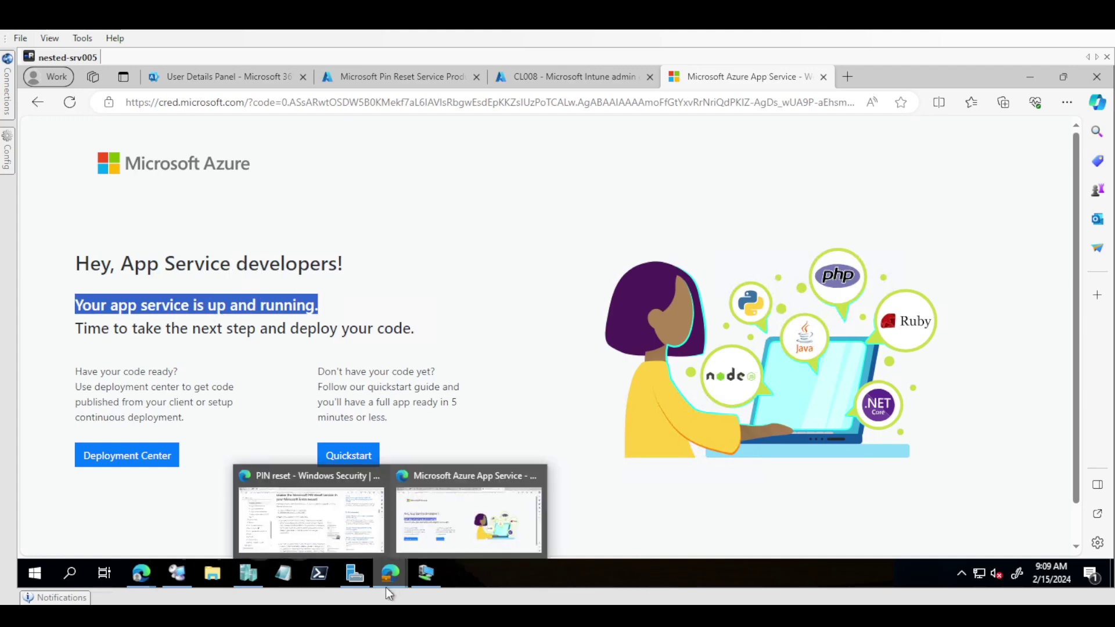
{"action": "left_click", "coordinate": [338, 515]}
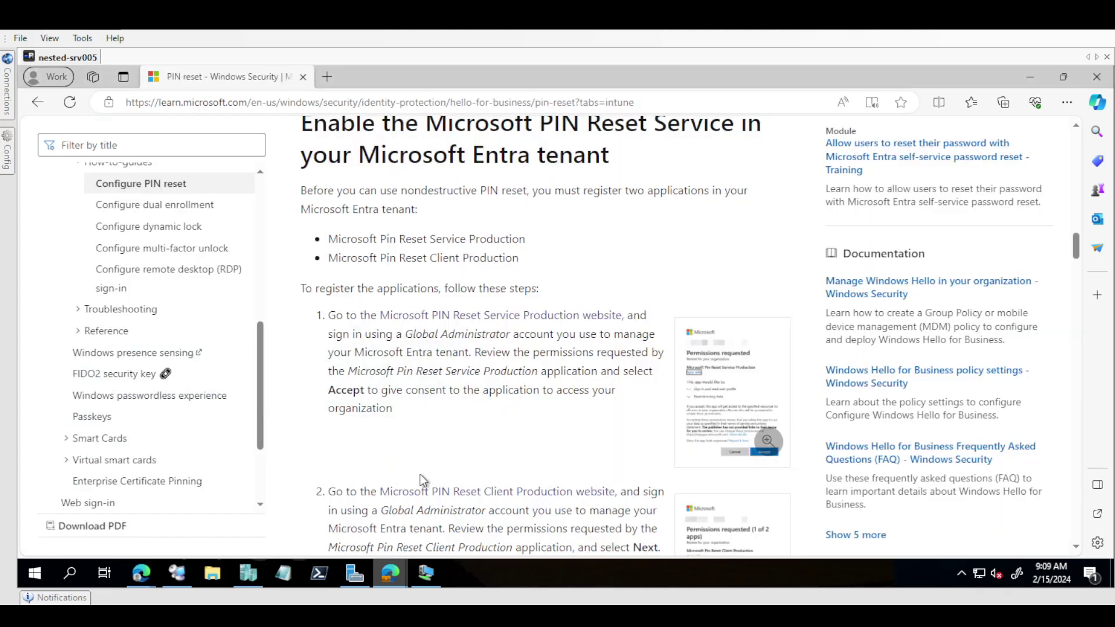
{"action": "right_click", "coordinate": [439, 494]}
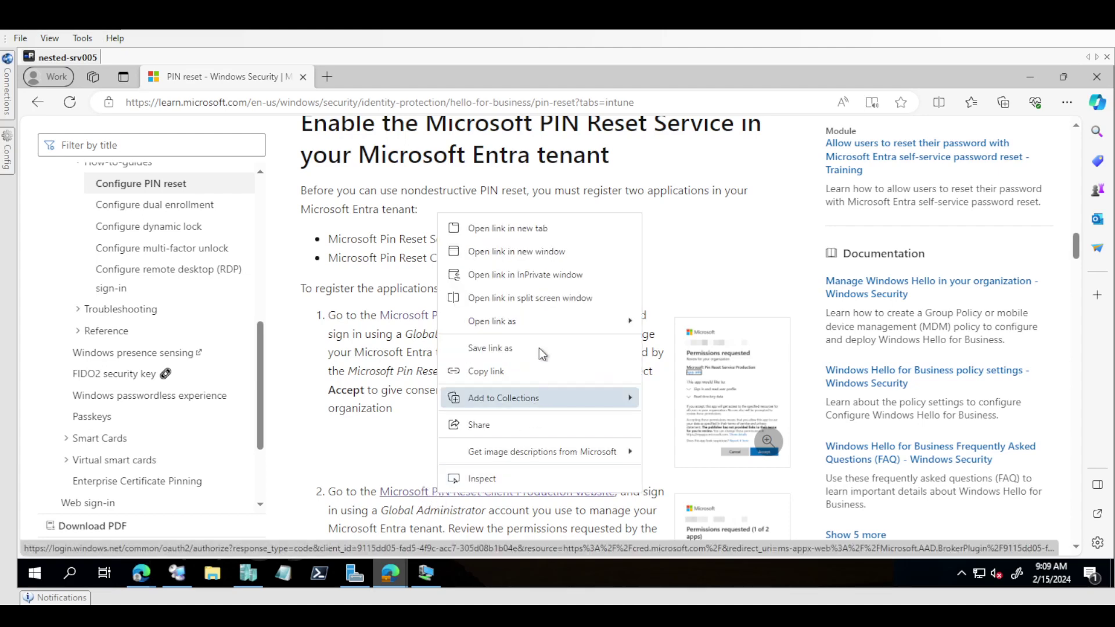
{"action": "left_click", "coordinate": [489, 369]}
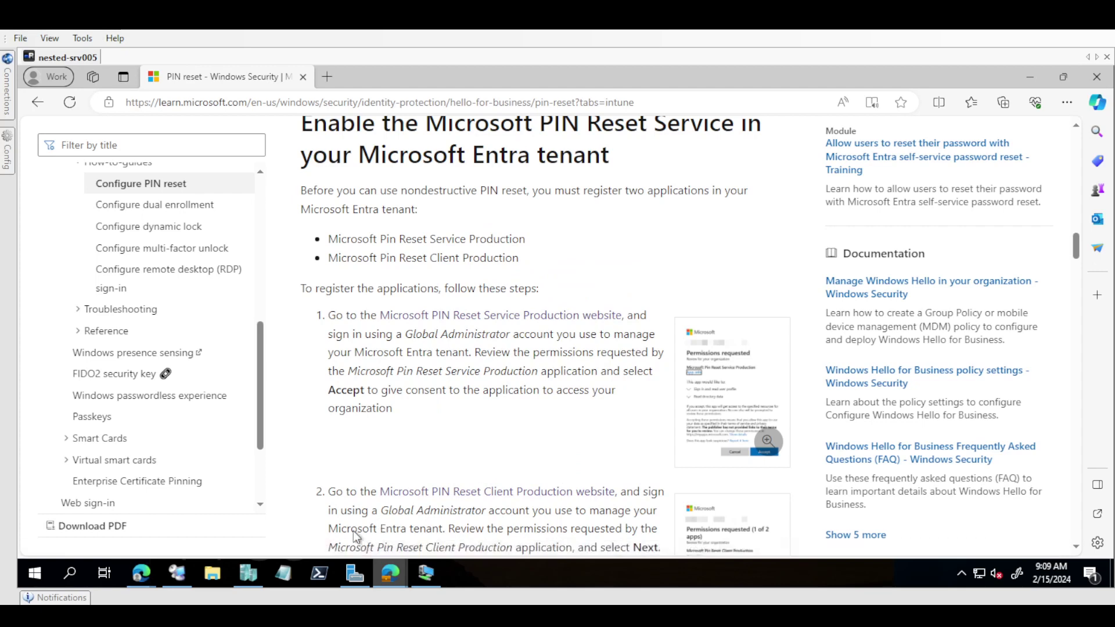
{"action": "mouse_move", "coordinate": [390, 573]}
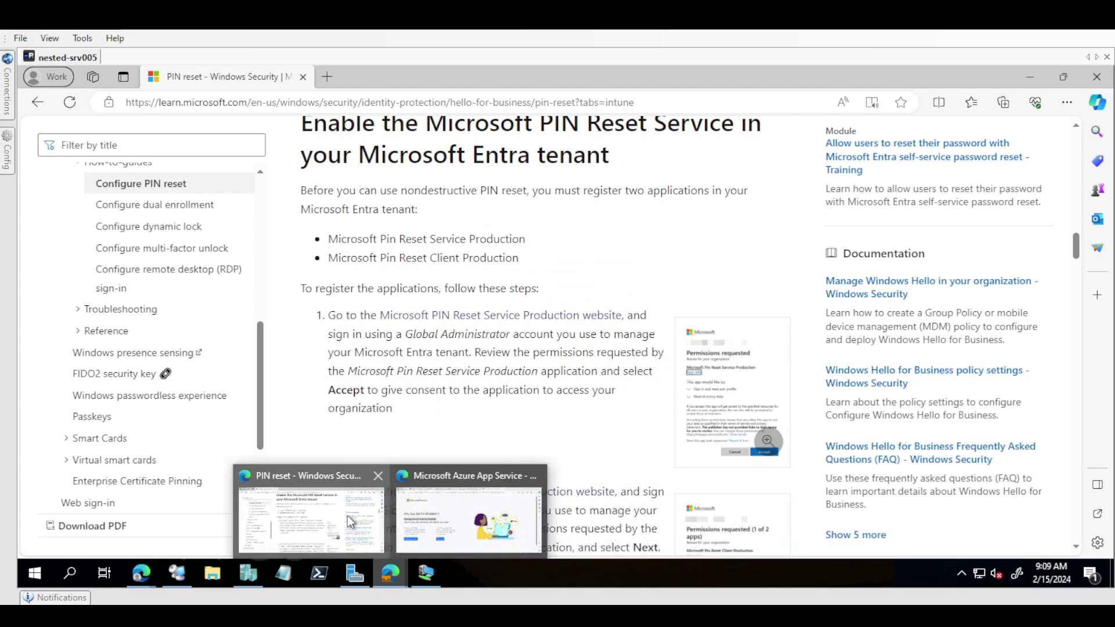
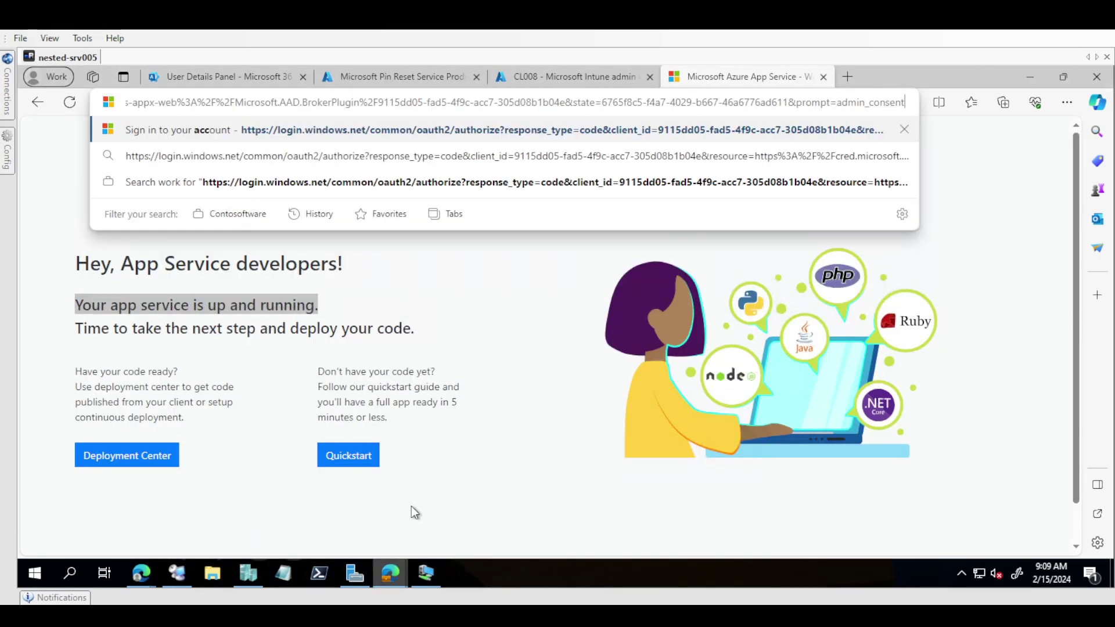
Step: Load the admin consent URL, sign in as admin, and accept both Pin Reset permission pages (1 of 2, 2 of 2)
{"action": "key", "text": "Return"}
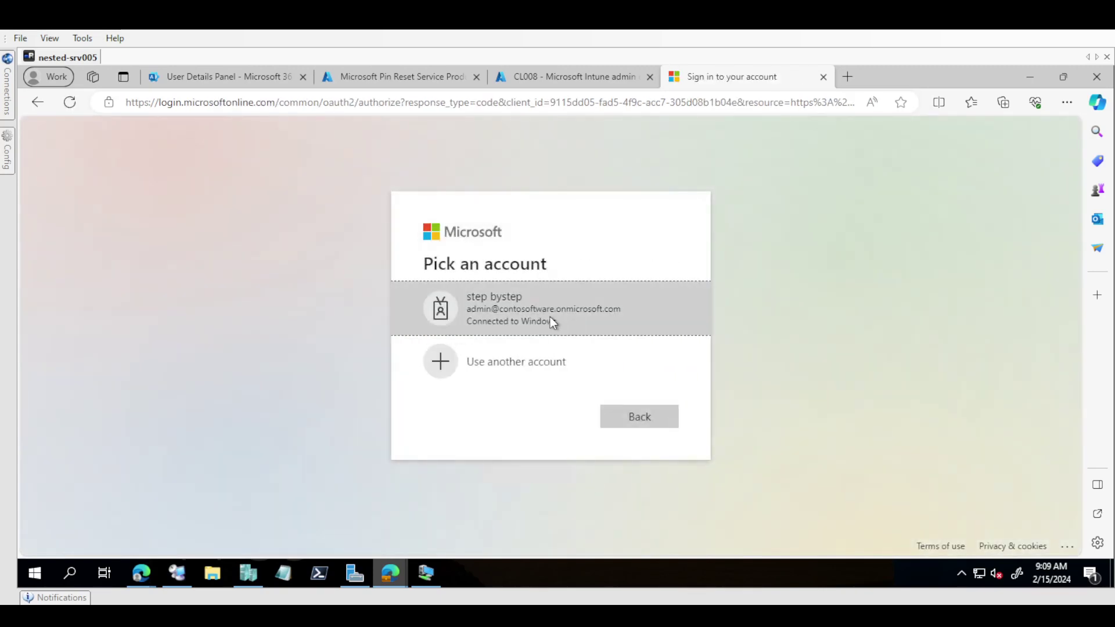
{"action": "left_click", "coordinate": [550, 316]}
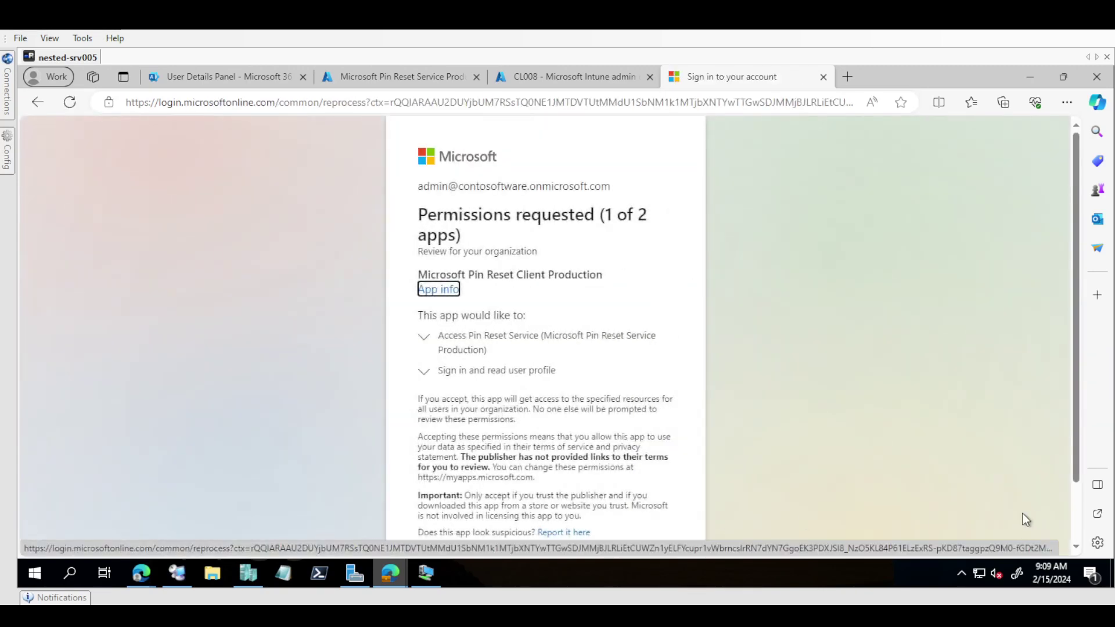
{"action": "scroll", "coordinate": [1073, 511], "scroll_direction": "down", "scroll_amount": 2}
{"action": "left_click", "coordinate": [634, 491]}
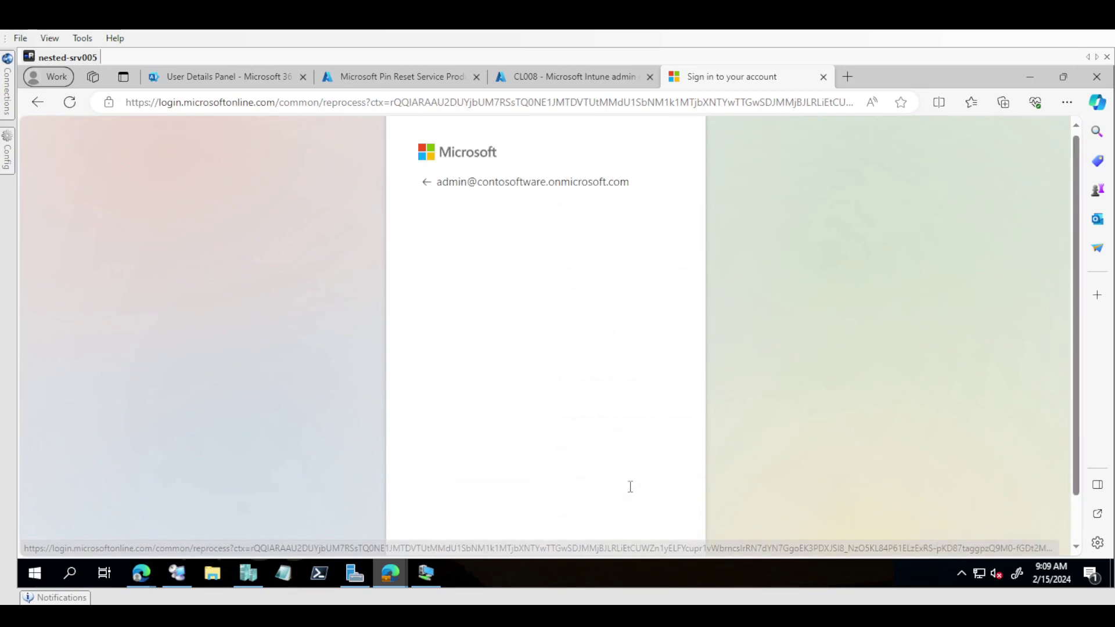
{"action": "triple_click", "coordinate": [483, 212]}
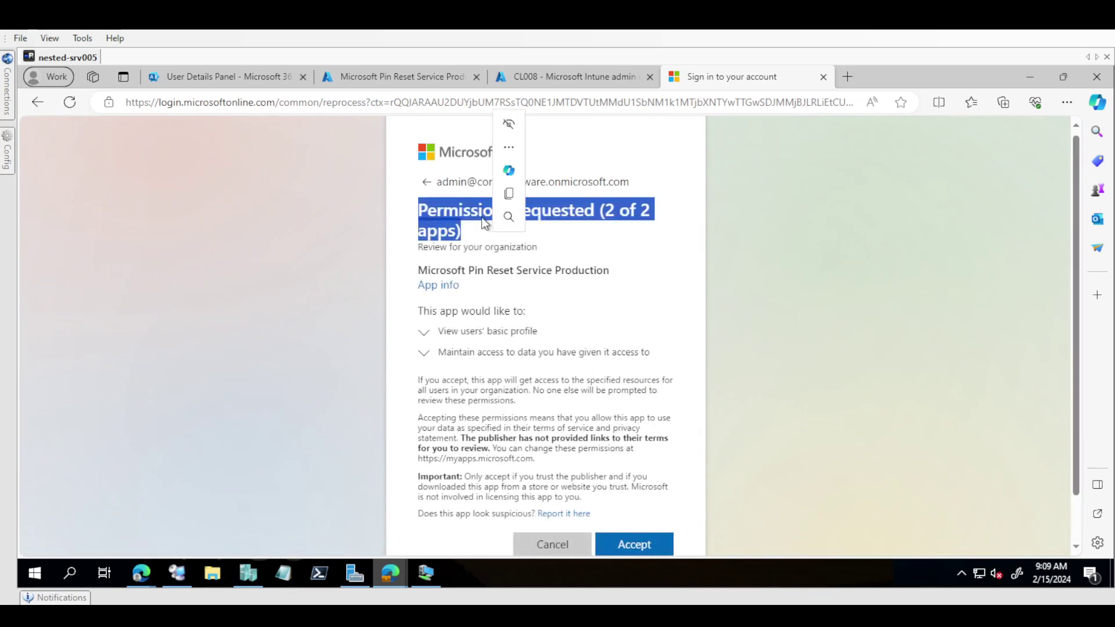
{"action": "left_click", "coordinate": [618, 531]}
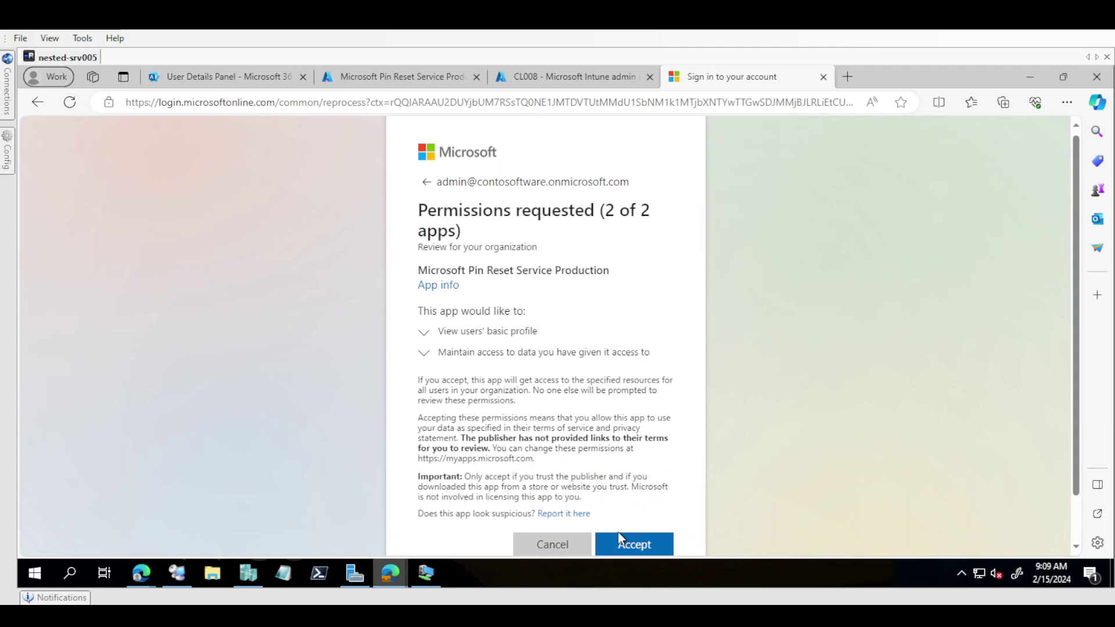
{"action": "left_click", "coordinate": [623, 538]}
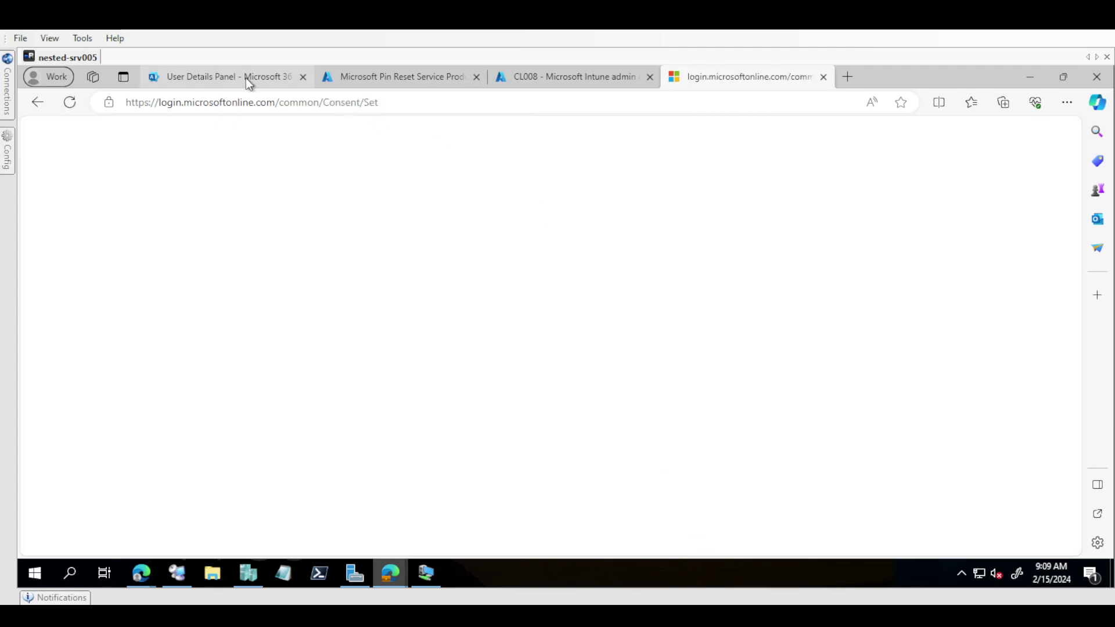
Step: Open the Microsoft Entra admin center in a new browser tab
{"action": "left_click", "coordinate": [277, 78]}
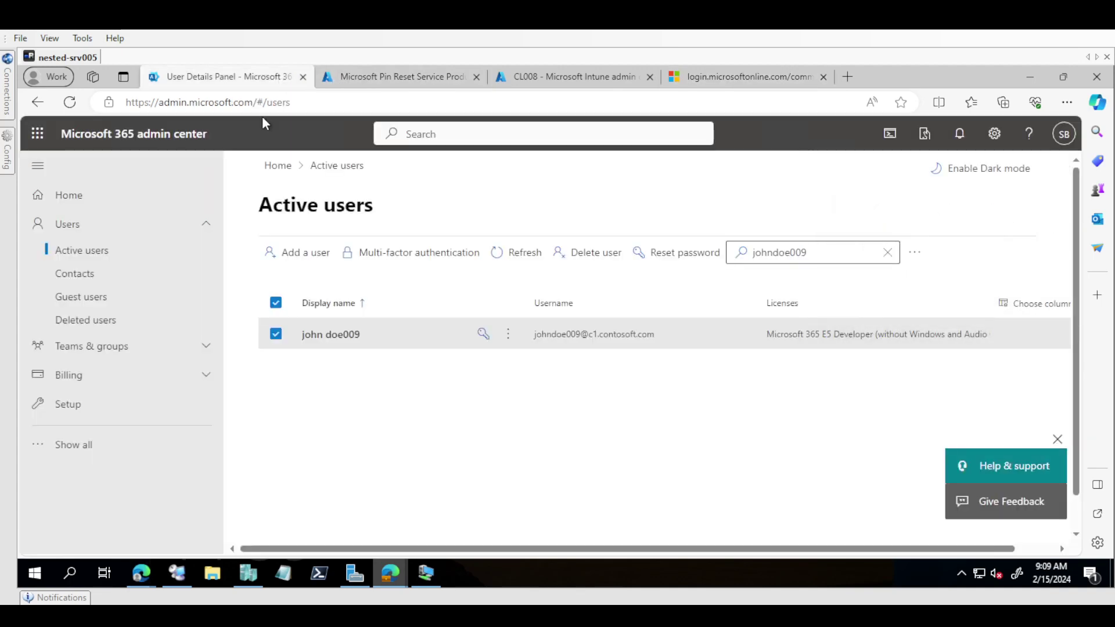
{"action": "left_click", "coordinate": [377, 75]}
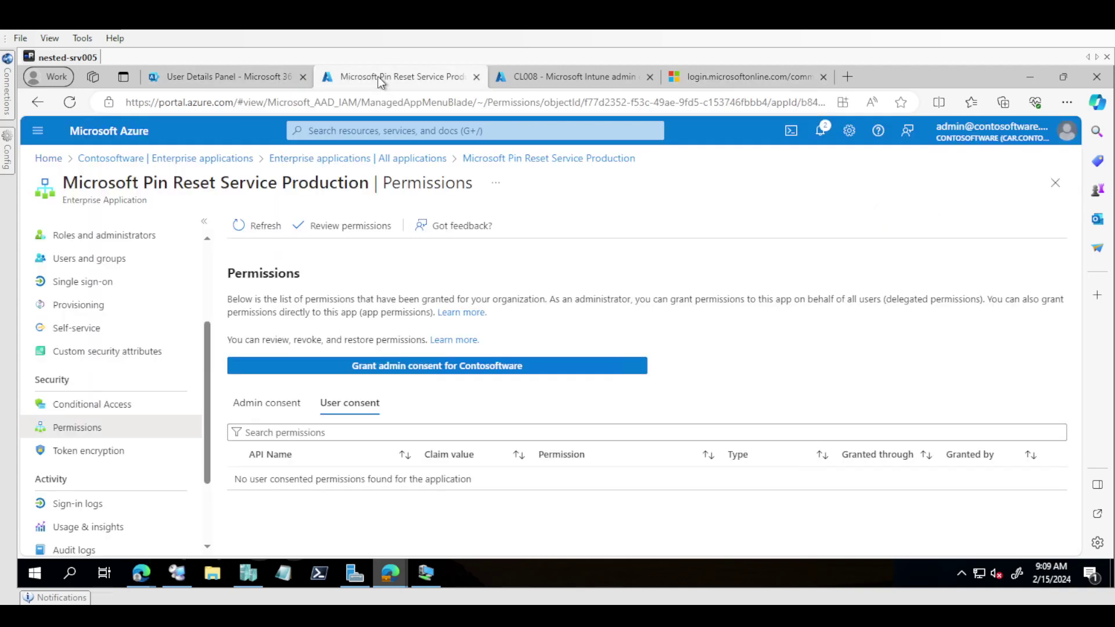
{"action": "key", "text": "ctrl+t"}
{"action": "type", "text": "end"}
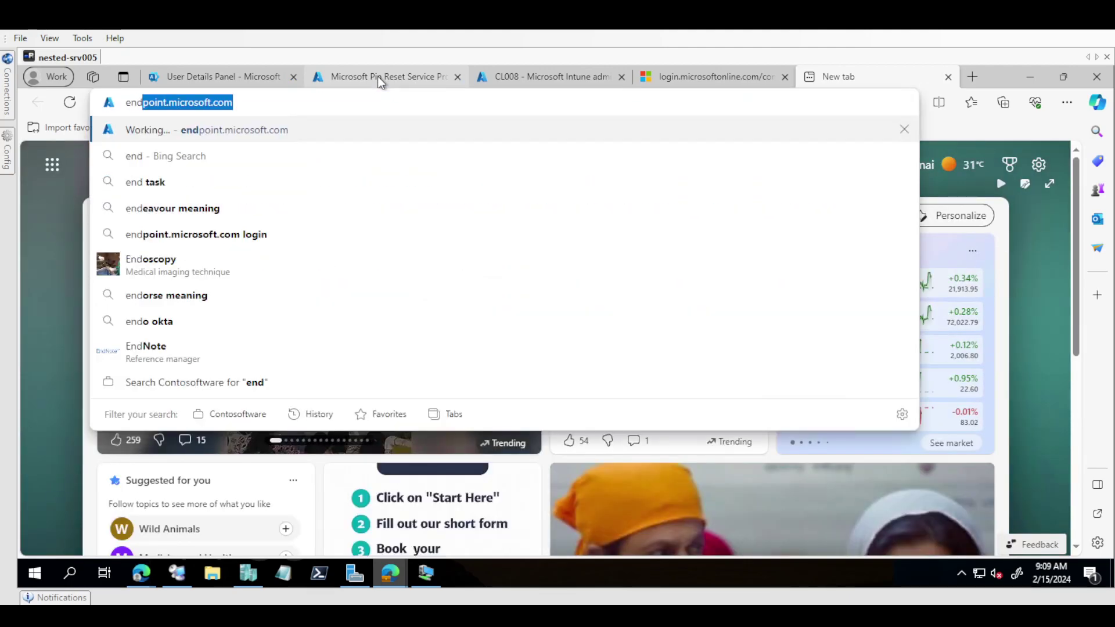
{"action": "key", "text": "BackSpace"}
{"action": "key", "text": "BackSpace"}
{"action": "type", "text": "tr"}
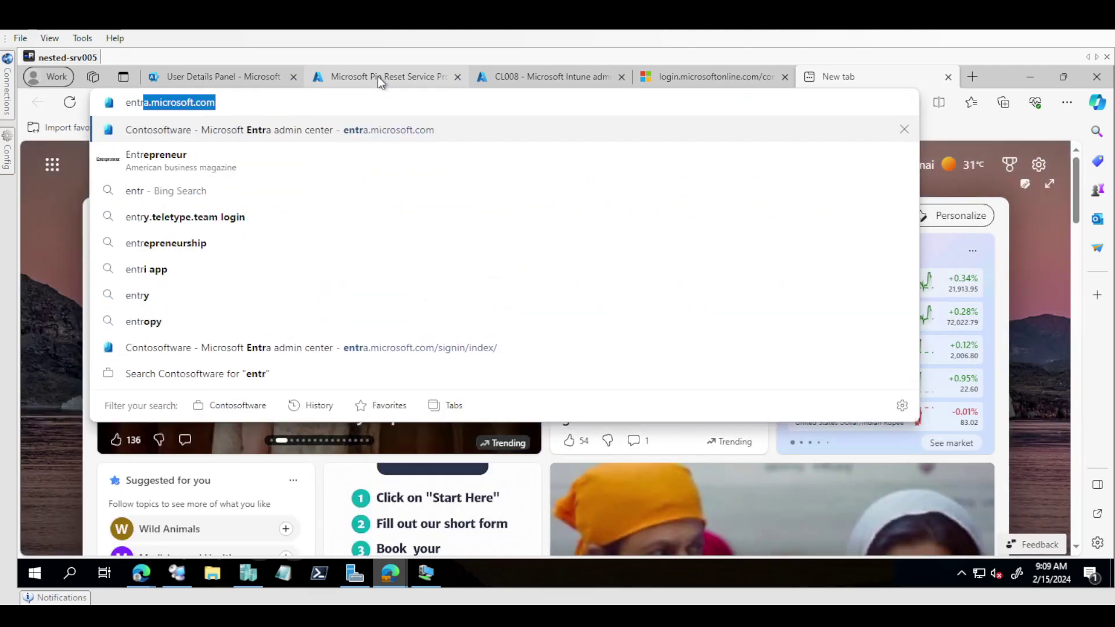
{"action": "key", "text": "Return"}
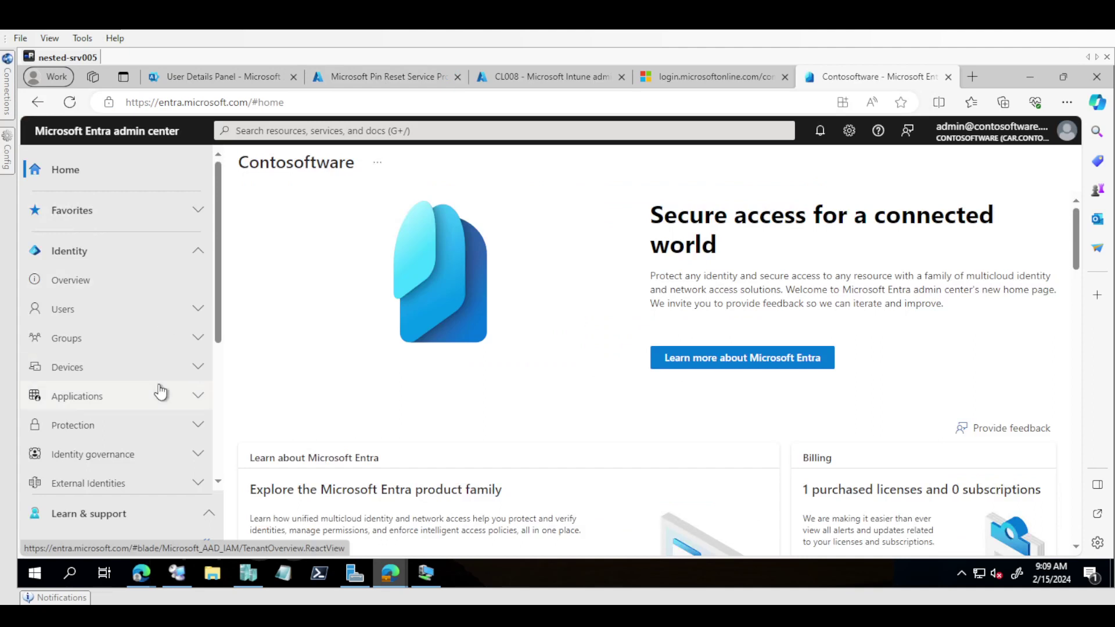
Step: Filter Enterprise applications by 'pin' to list both Microsoft Pin Reset apps from 2/15/2024
{"action": "left_click", "coordinate": [160, 393]}
{"action": "left_click", "coordinate": [105, 426]}
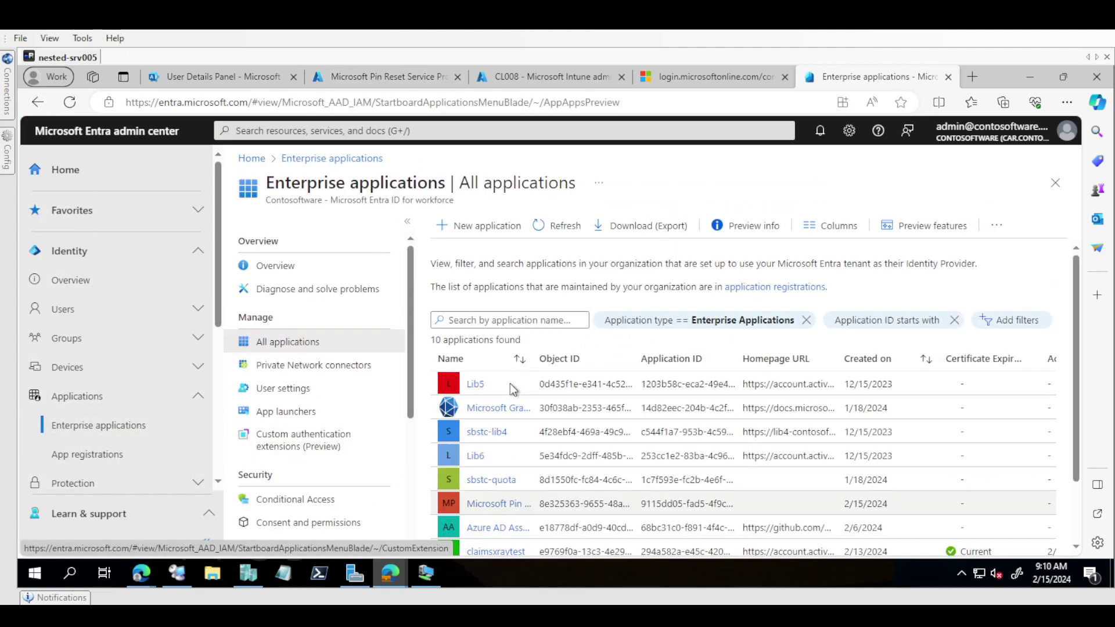
{"action": "left_click", "coordinate": [464, 320]}
{"action": "type", "text": "pin"}
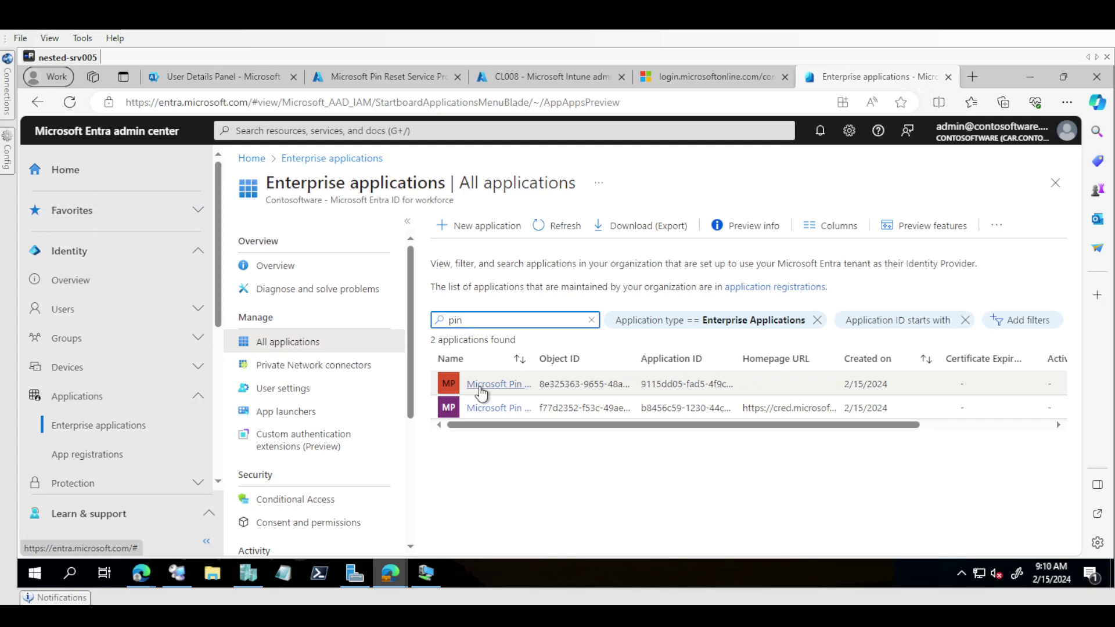
{"action": "mouse_move", "coordinate": [407, 580]}
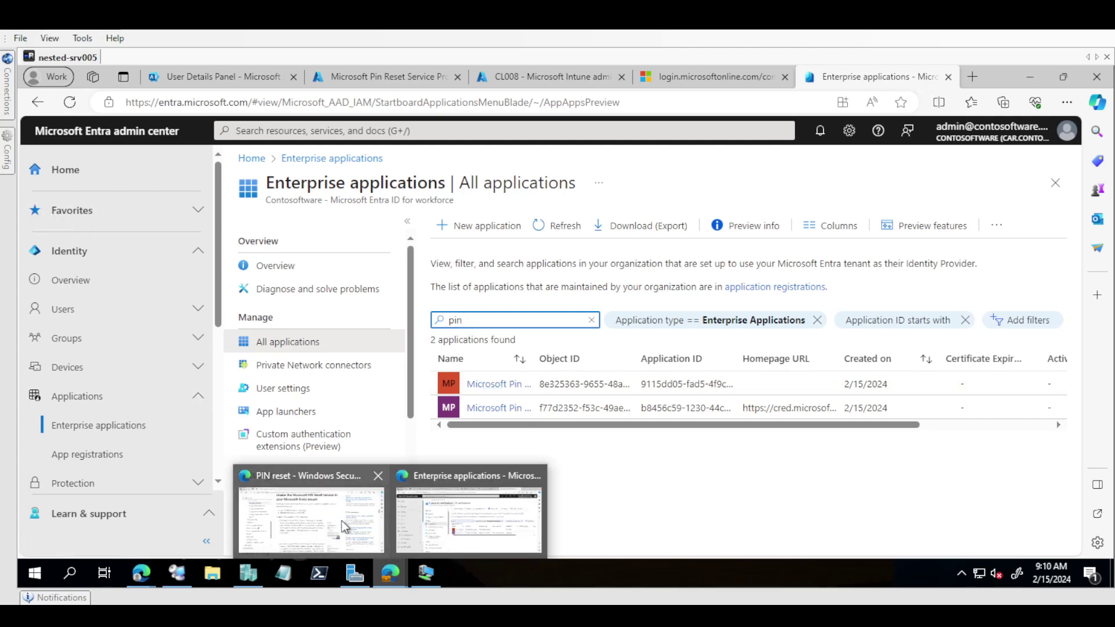
{"action": "left_click", "coordinate": [341, 520]}
{"action": "scroll", "coordinate": [369, 372], "scroll_direction": "down", "scroll_amount": 5}
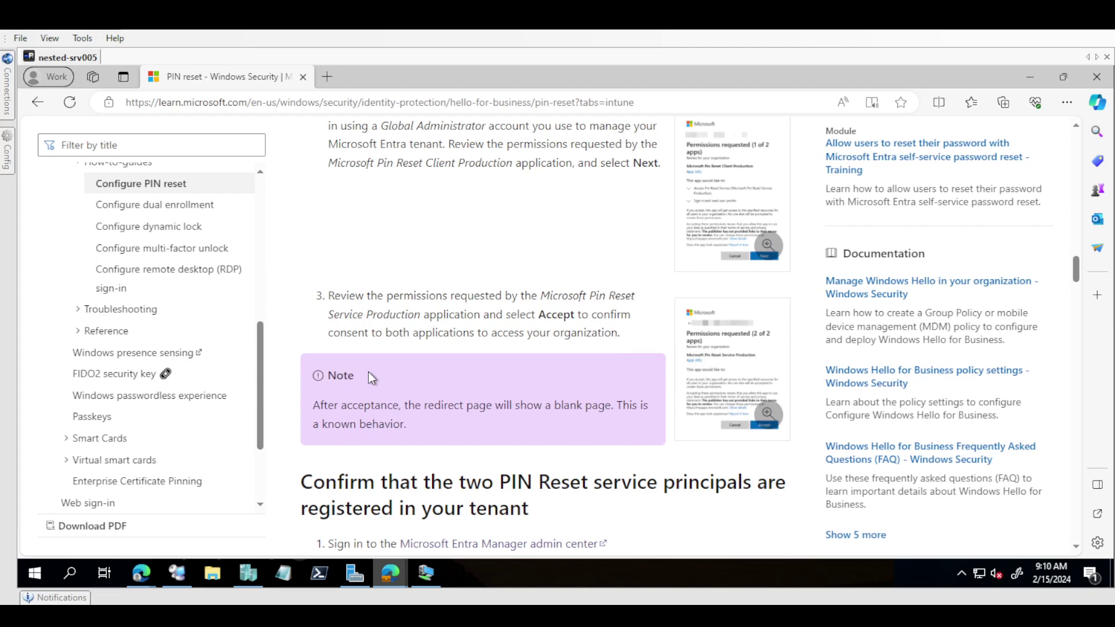
{"action": "scroll", "coordinate": [368, 371], "scroll_direction": "down", "scroll_amount": 5}
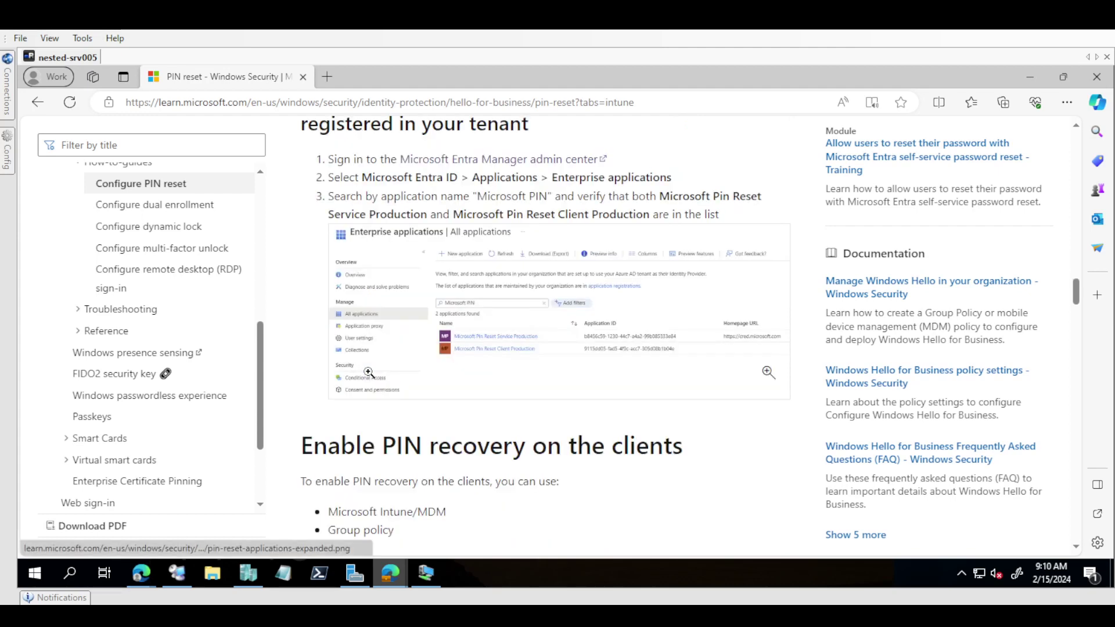
{"action": "left_click_drag", "start_coordinate": [352, 214], "coordinate": [423, 216]}
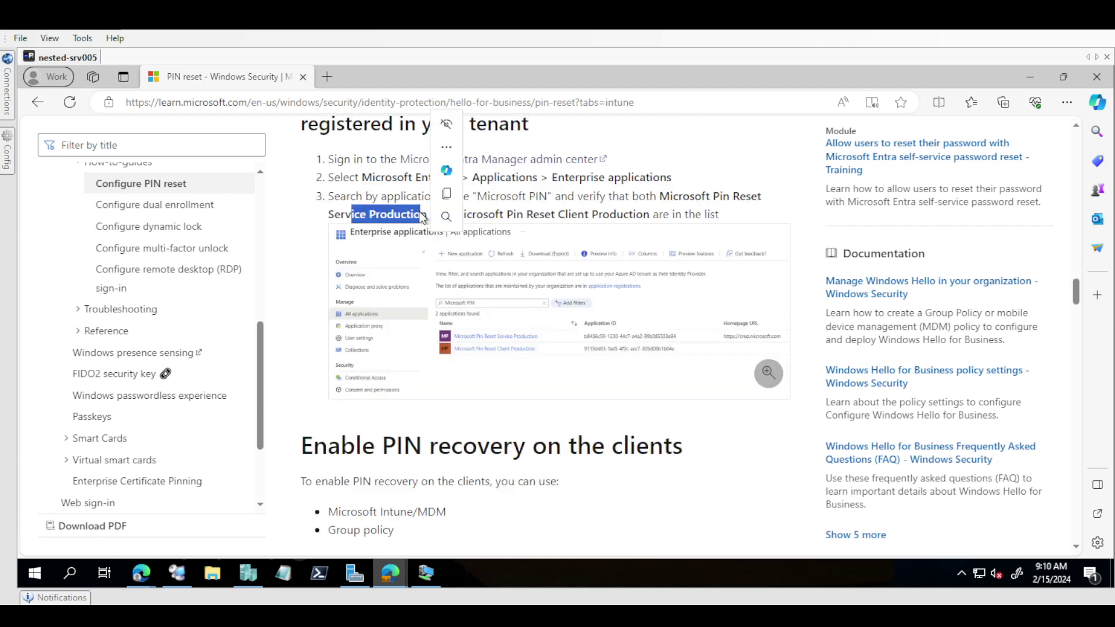
{"action": "left_click", "coordinate": [524, 450]}
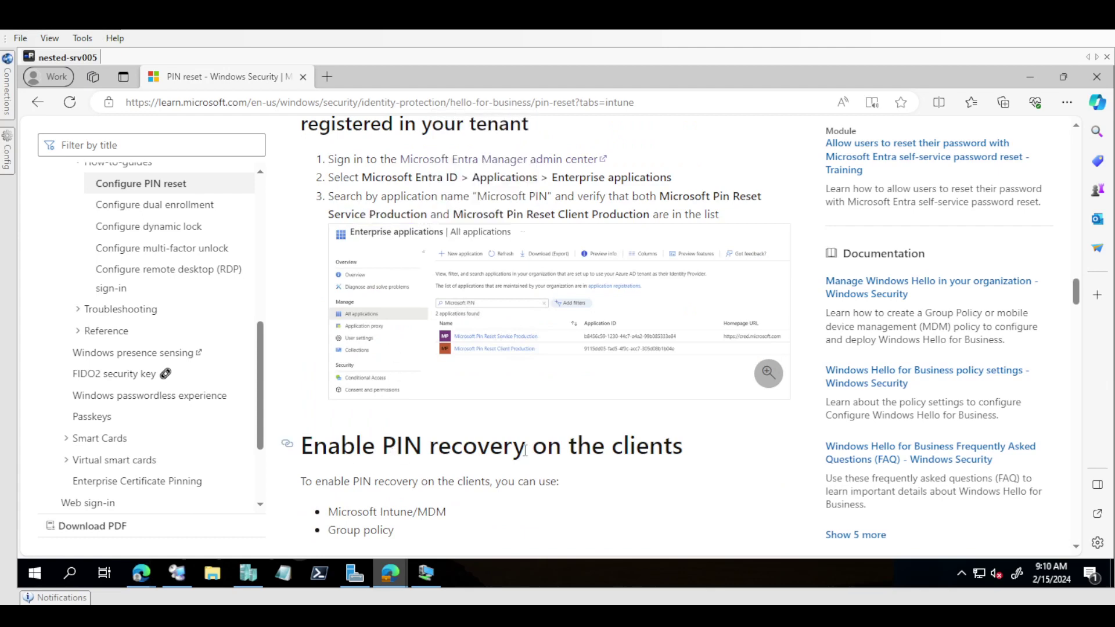
{"action": "left_click_drag", "start_coordinate": [356, 447], "coordinate": [532, 456]}
{"action": "scroll", "coordinate": [531, 450], "scroll_direction": "down", "scroll_amount": 5}
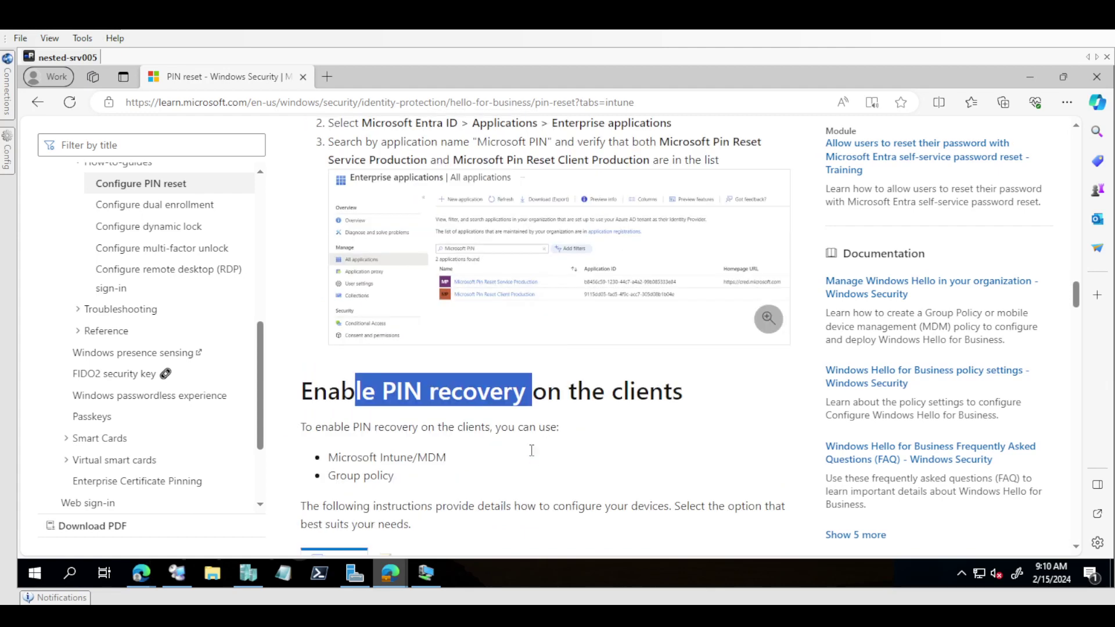
{"action": "scroll", "coordinate": [530, 451], "scroll_direction": "down", "scroll_amount": 1}
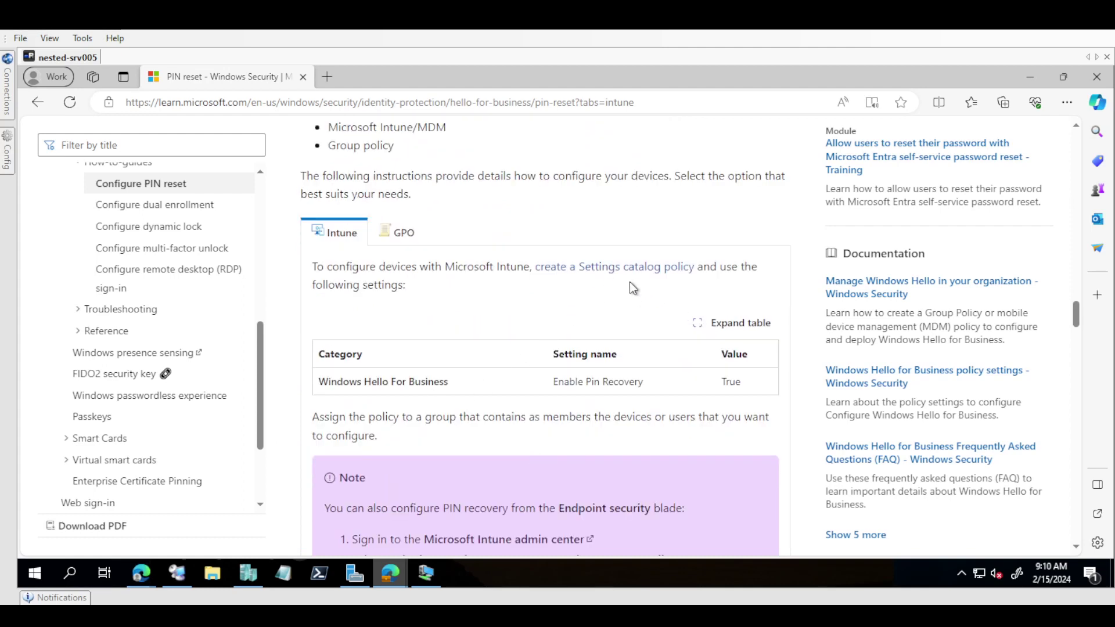
{"action": "scroll", "coordinate": [629, 283], "scroll_direction": "down", "scroll_amount": 4}
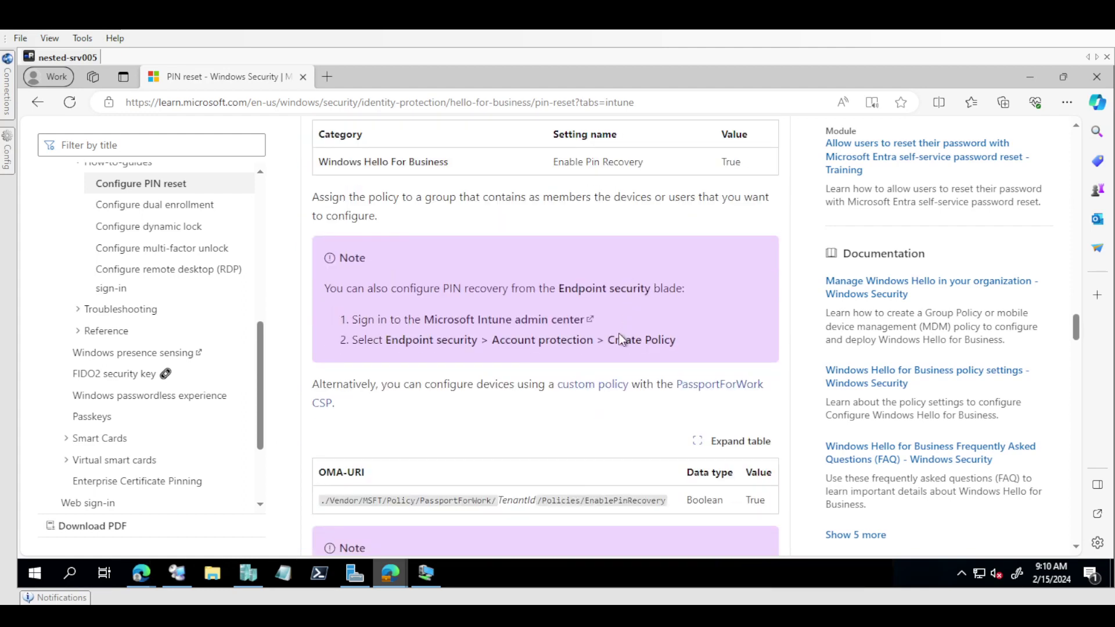
{"action": "triple_click", "coordinate": [567, 163]}
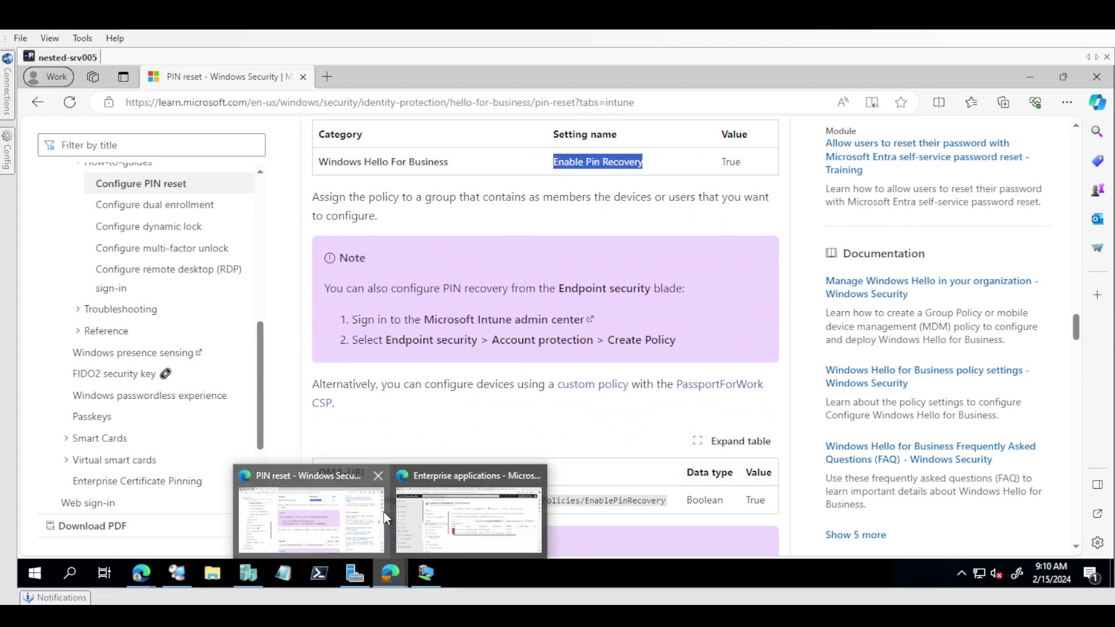
{"action": "left_click", "coordinate": [459, 513]}
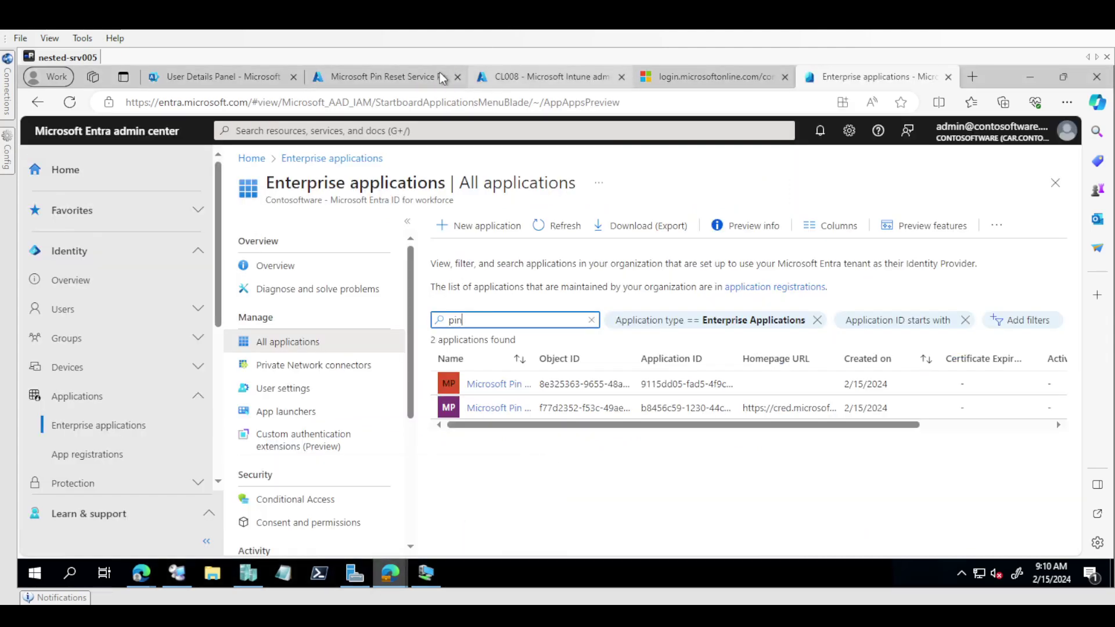
Step: Navigate to Devices > Windows > Configuration profiles in Intune
{"action": "left_click", "coordinate": [403, 77]}
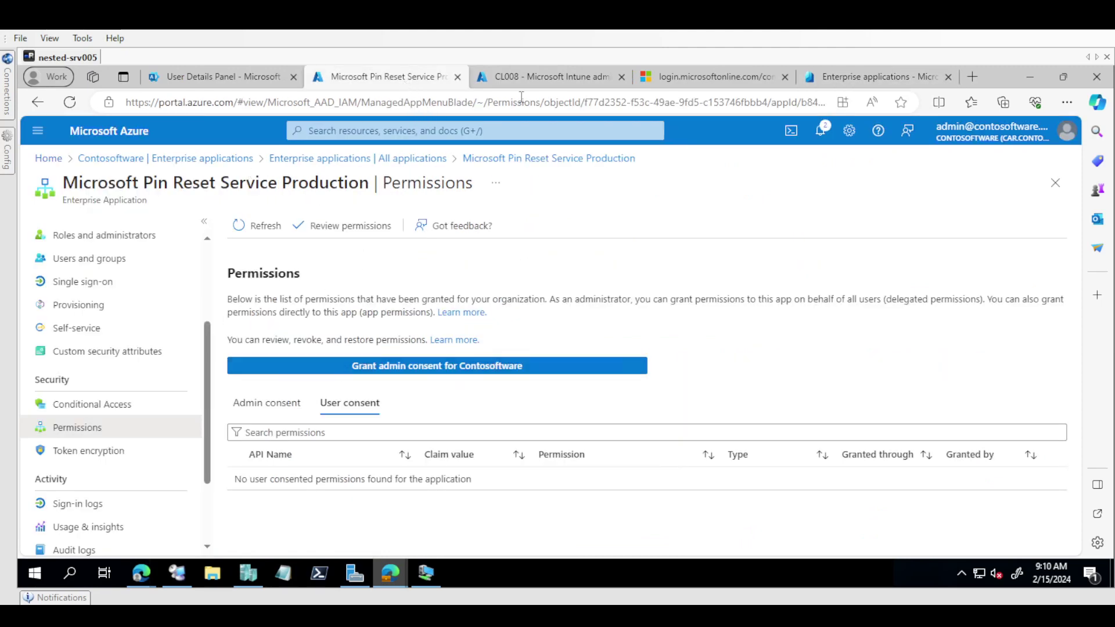
{"action": "left_click", "coordinate": [545, 79]}
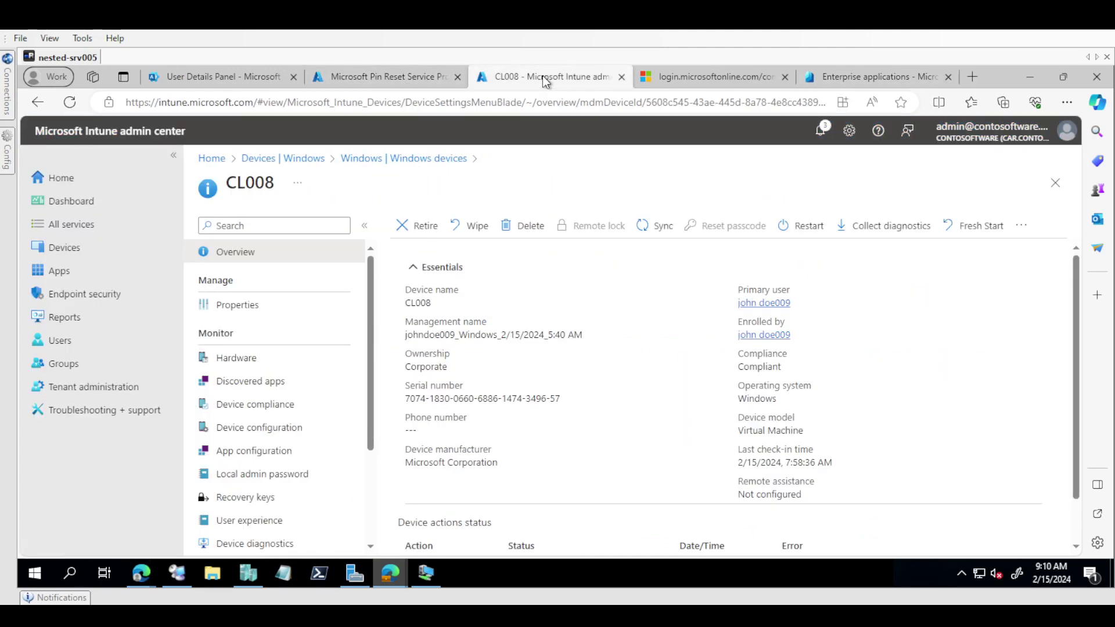
{"action": "left_click", "coordinate": [73, 256]}
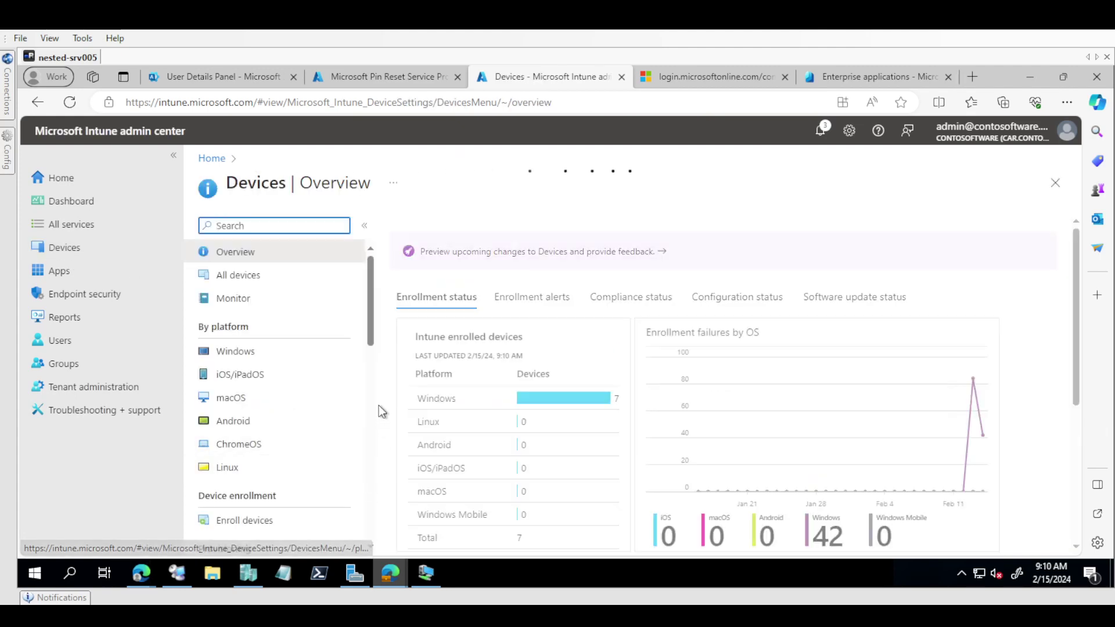
{"action": "left_click", "coordinate": [292, 357]}
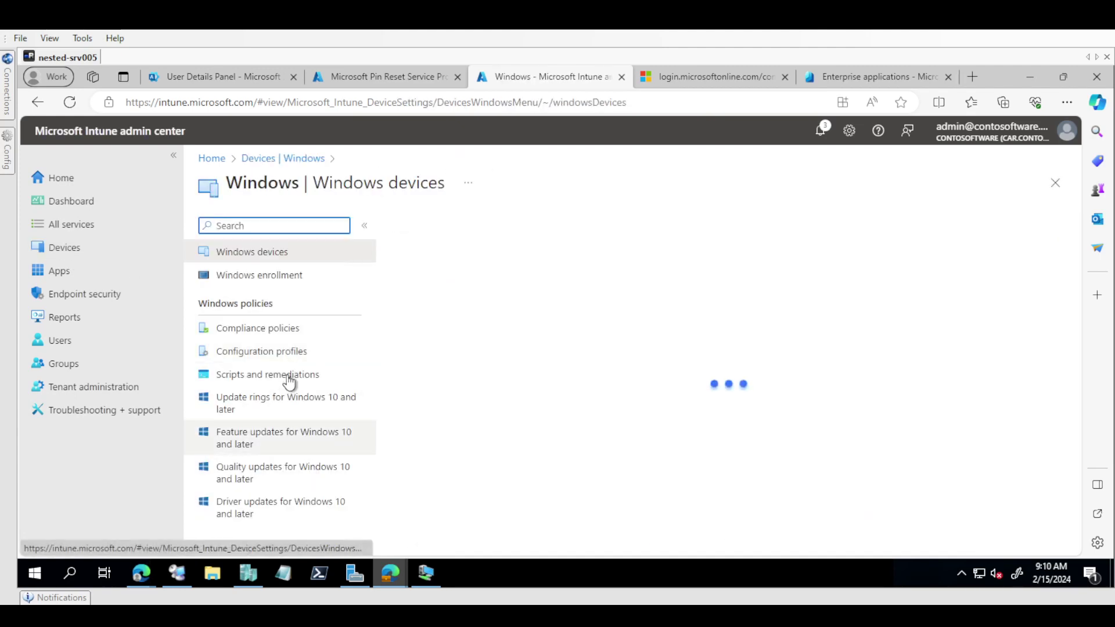
{"action": "left_click", "coordinate": [282, 352]}
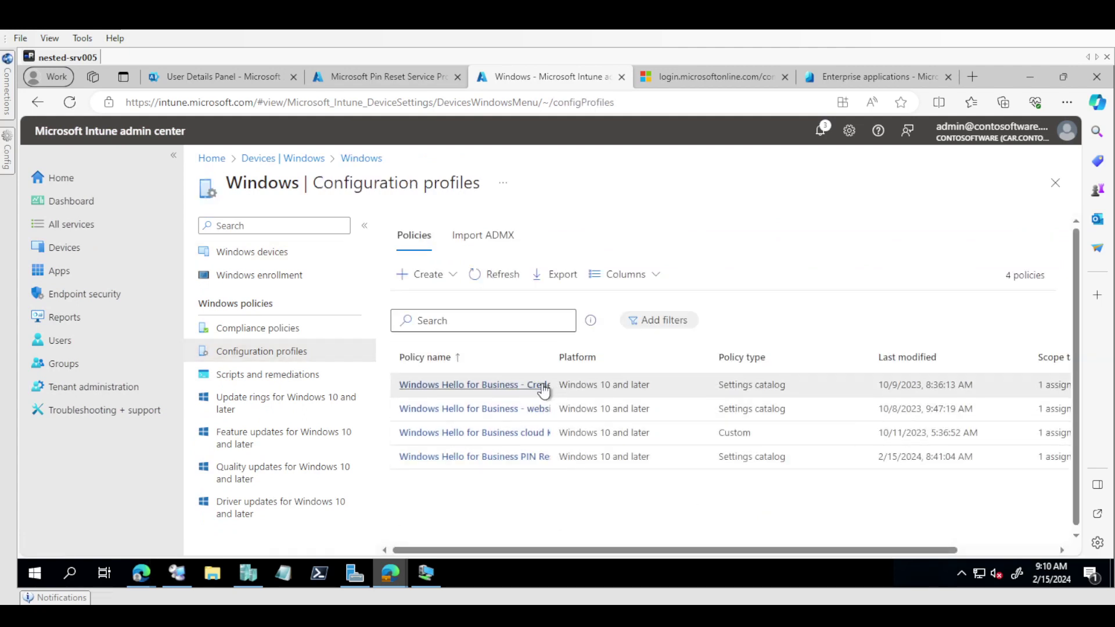
Step: Review the existing PIN Reset policy, return to the list, and bring up the Create options
{"action": "left_click", "coordinate": [506, 465]}
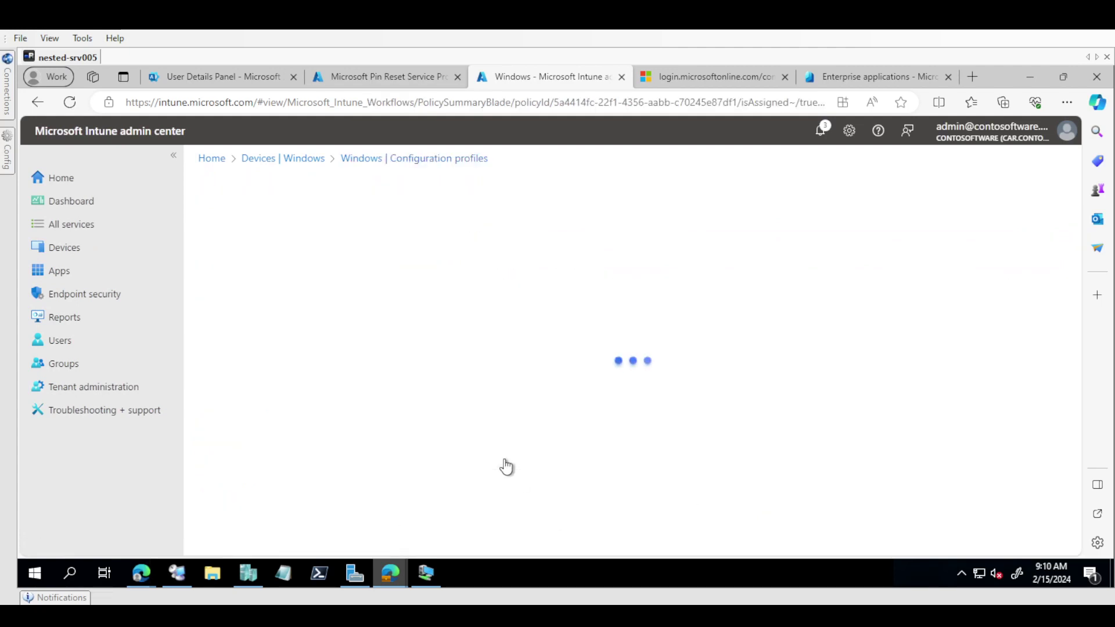
{"action": "left_click", "coordinate": [417, 159]}
{"action": "left_click", "coordinate": [410, 276]}
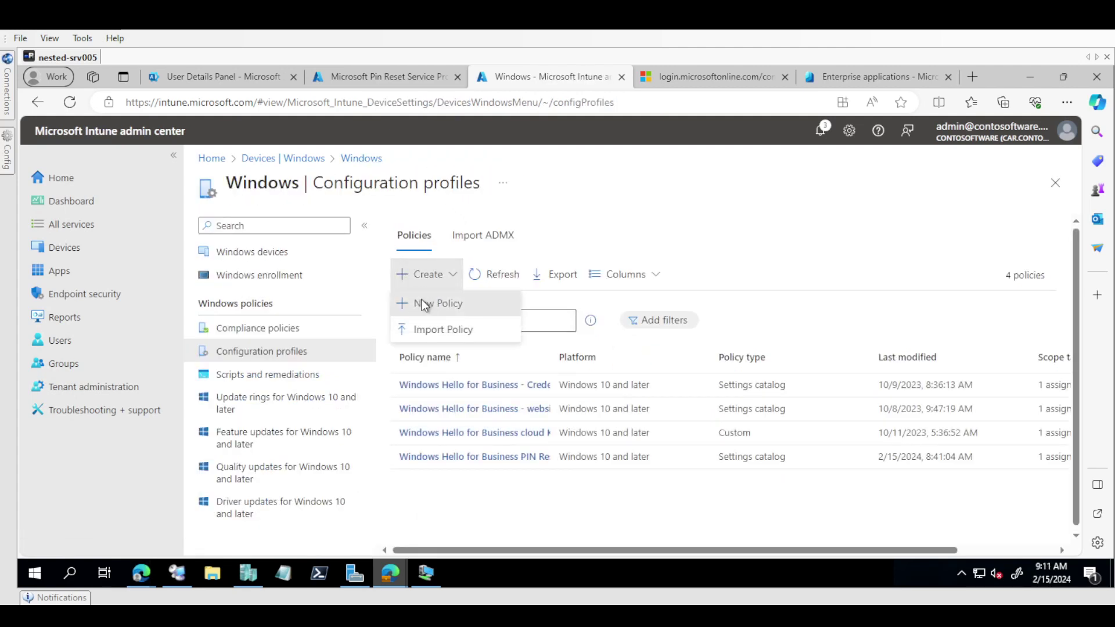
Step: Start a new Windows 10 and later policy with the Settings catalog profile type
{"action": "left_click", "coordinate": [419, 302]}
{"action": "left_click", "coordinate": [741, 232]}
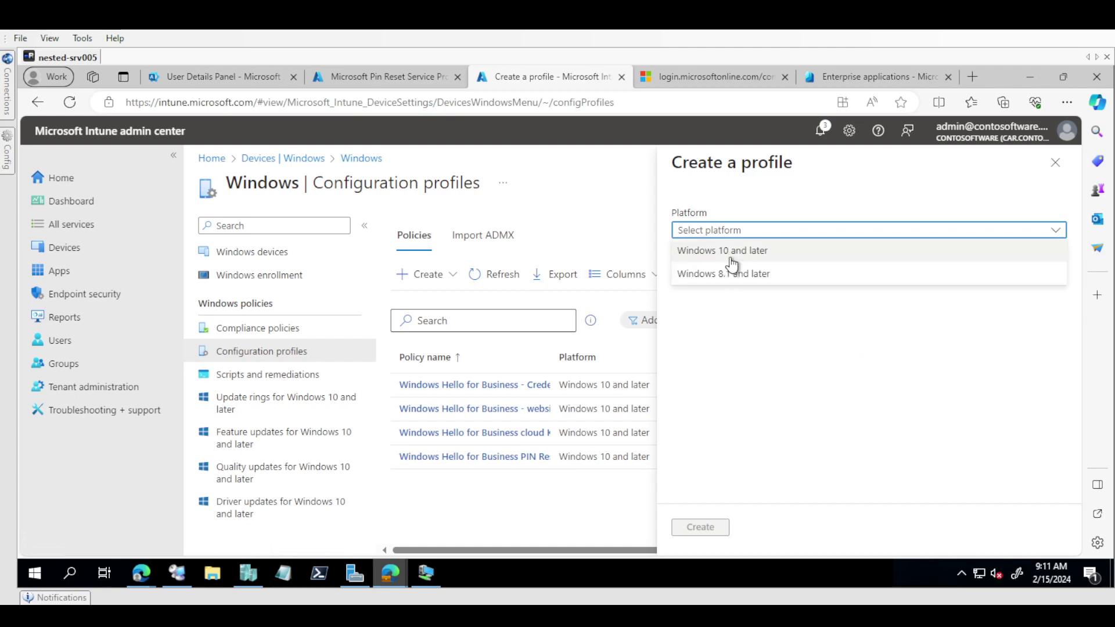
{"action": "left_click", "coordinate": [733, 261]}
{"action": "left_click", "coordinate": [738, 273]}
{"action": "left_click", "coordinate": [711, 293]}
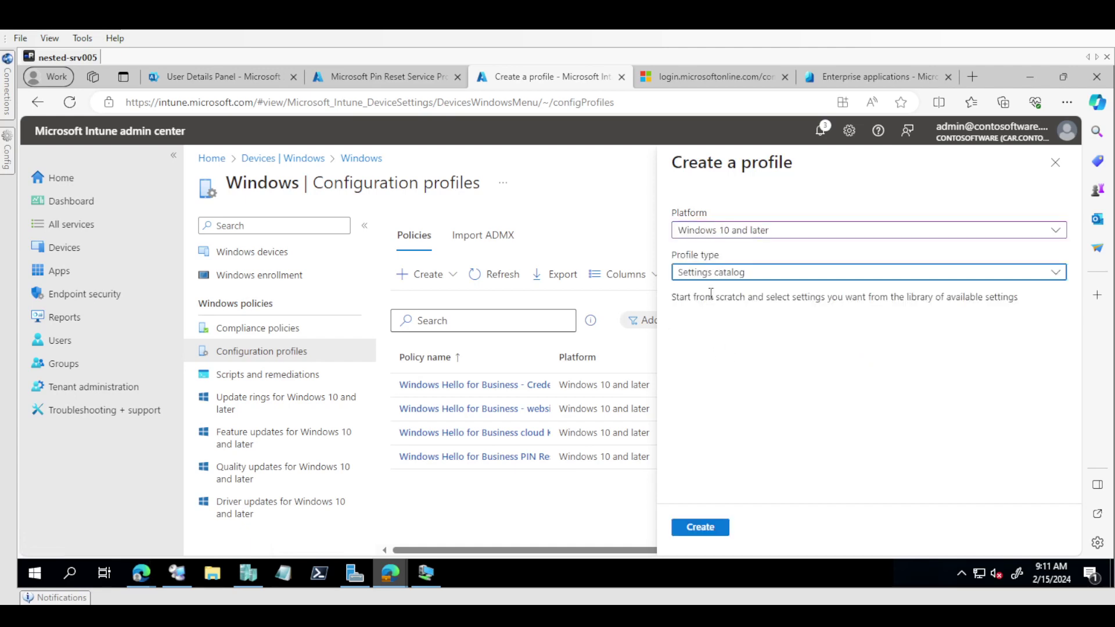
{"action": "left_click", "coordinate": [699, 527]}
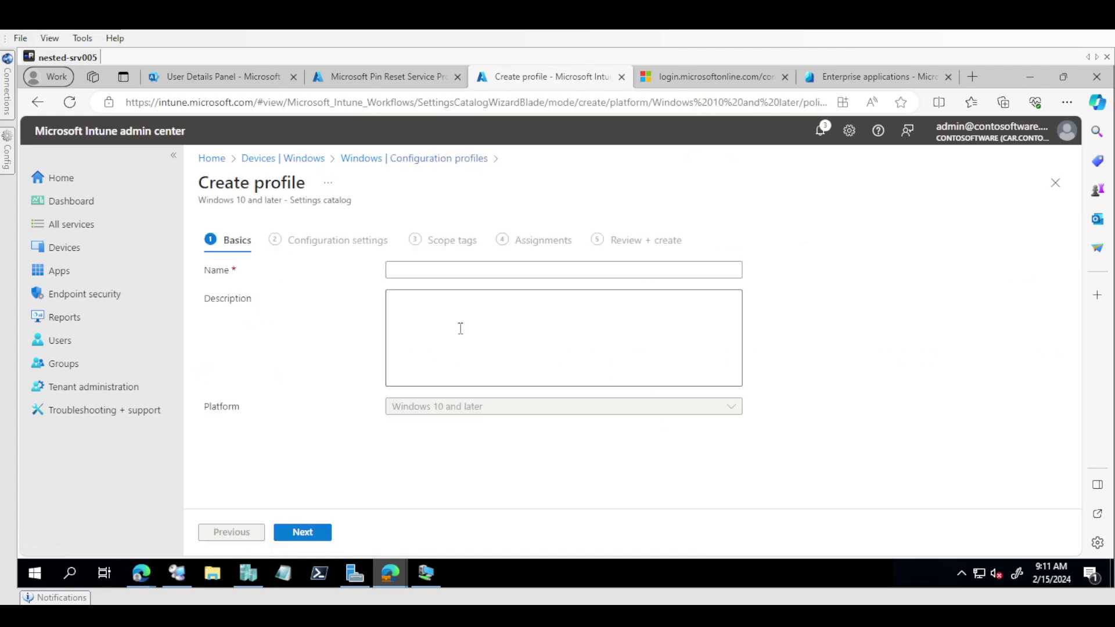
Step: Name the profile 'Windows Hello for Business PIN Resetv2' and open the settings picker
{"action": "left_click", "coordinate": [417, 268]}
{"action": "left_click", "coordinate": [469, 311]}
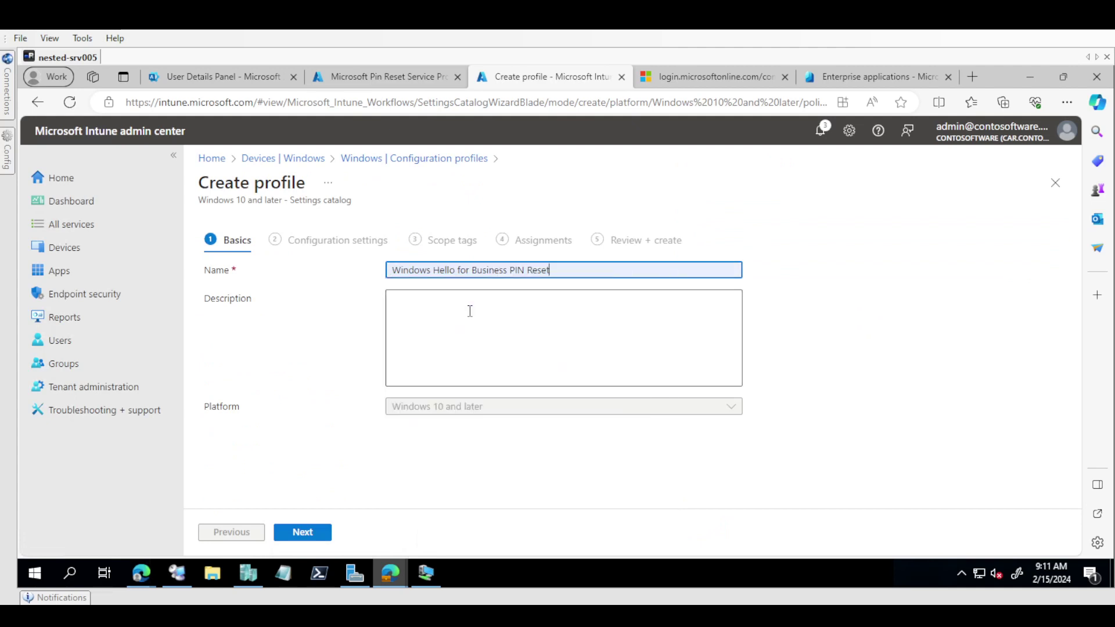
{"action": "type", "text": "v2"}
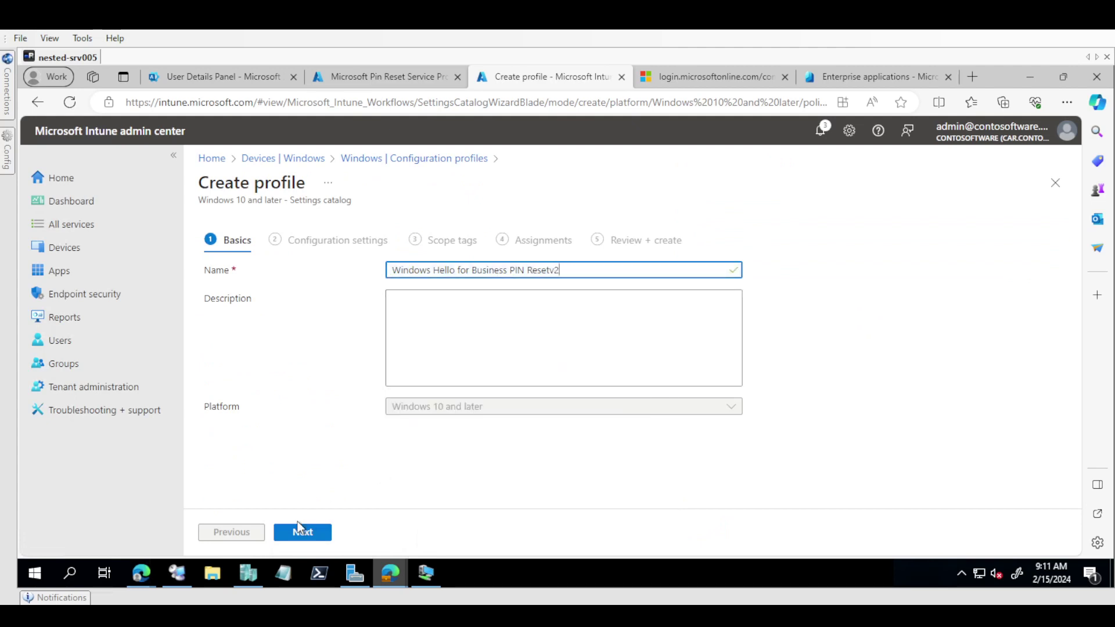
{"action": "left_click", "coordinate": [295, 533]}
{"action": "left_click", "coordinate": [233, 443]}
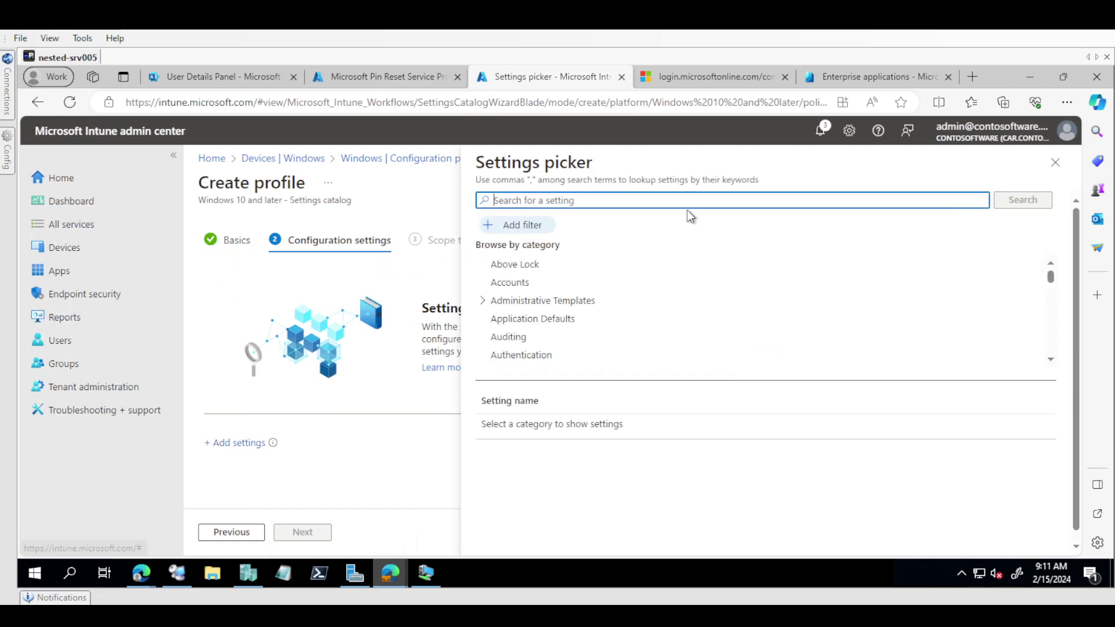
Step: Search settings for 'hello for' and add Enable Pin Recovery from Windows Hello For Business
{"action": "type", "text": "pin"}
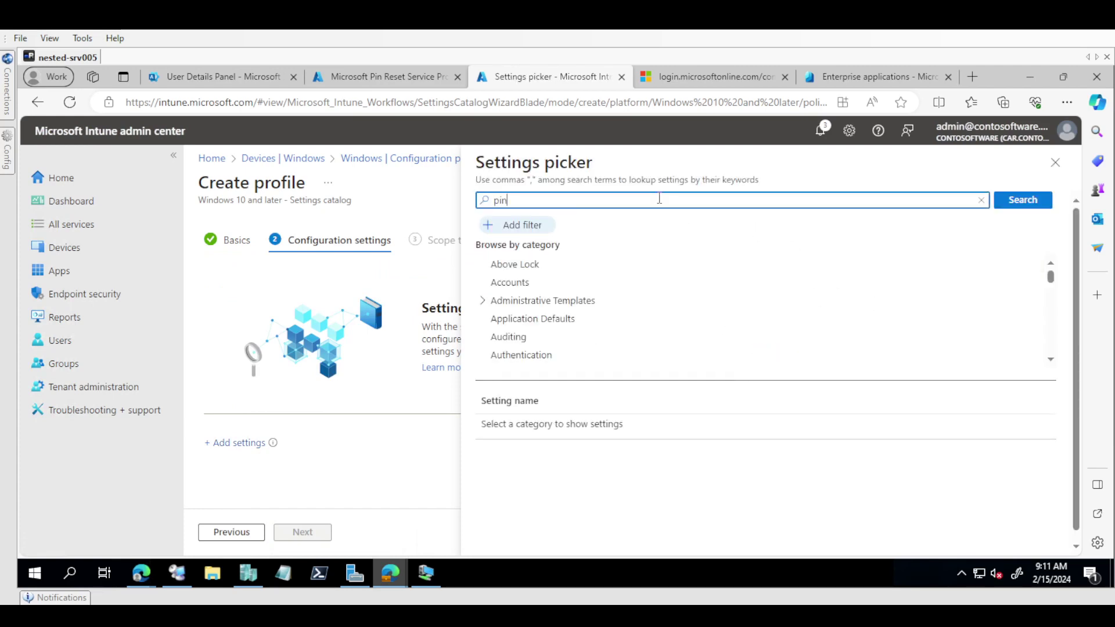
{"action": "key", "text": "Return"}
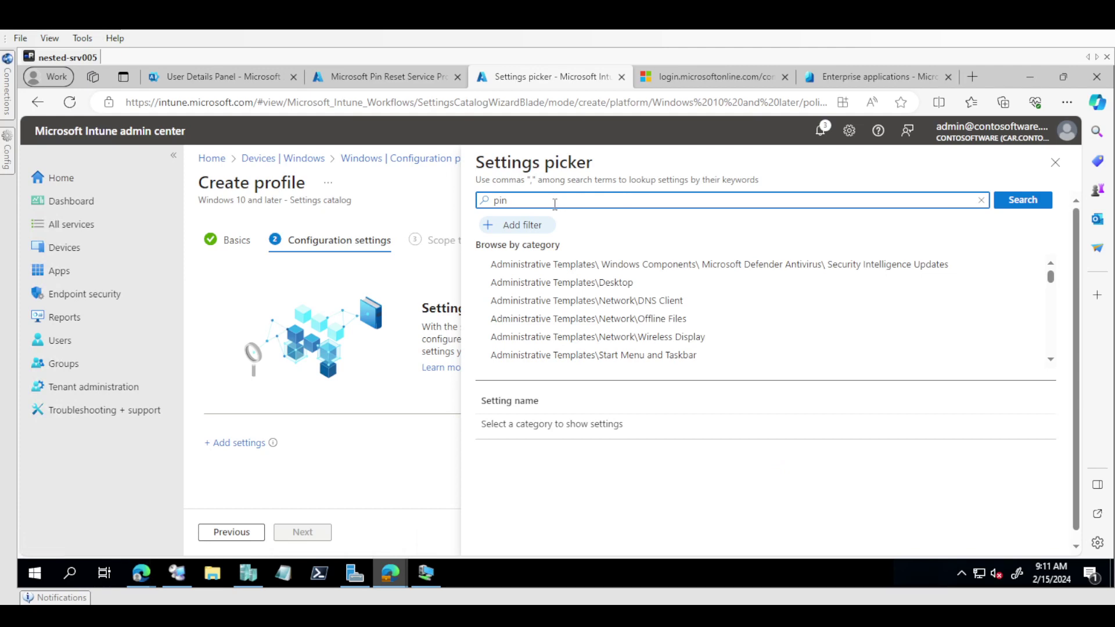
{"action": "key", "text": "ctrl+a"}
{"action": "type", "text": "hello for"}
{"action": "key", "text": "Return"}
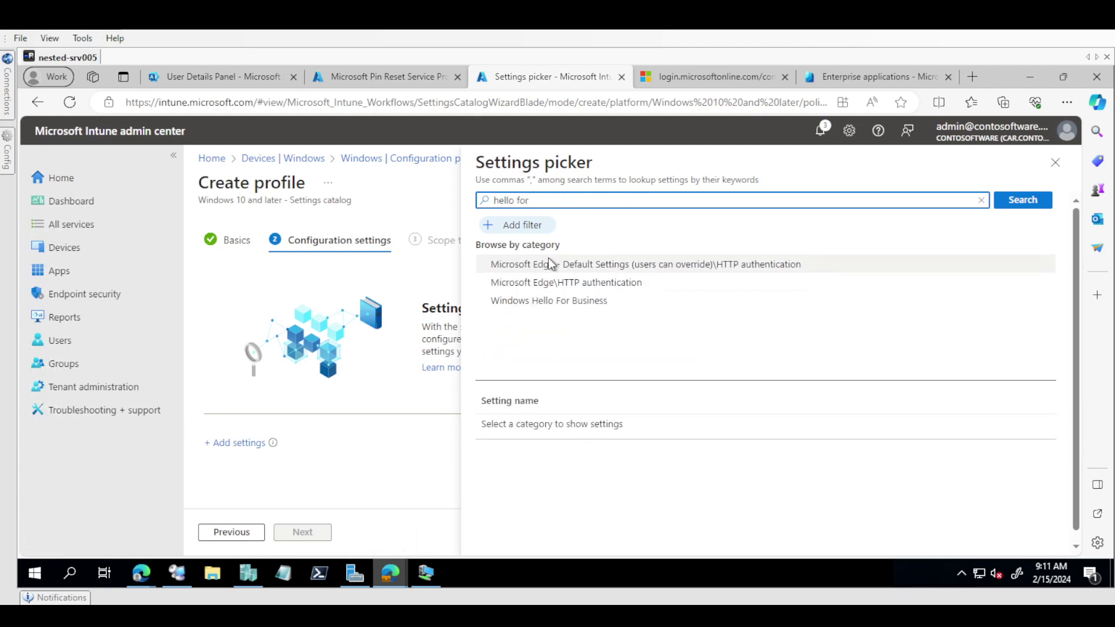
{"action": "left_click", "coordinate": [536, 301]}
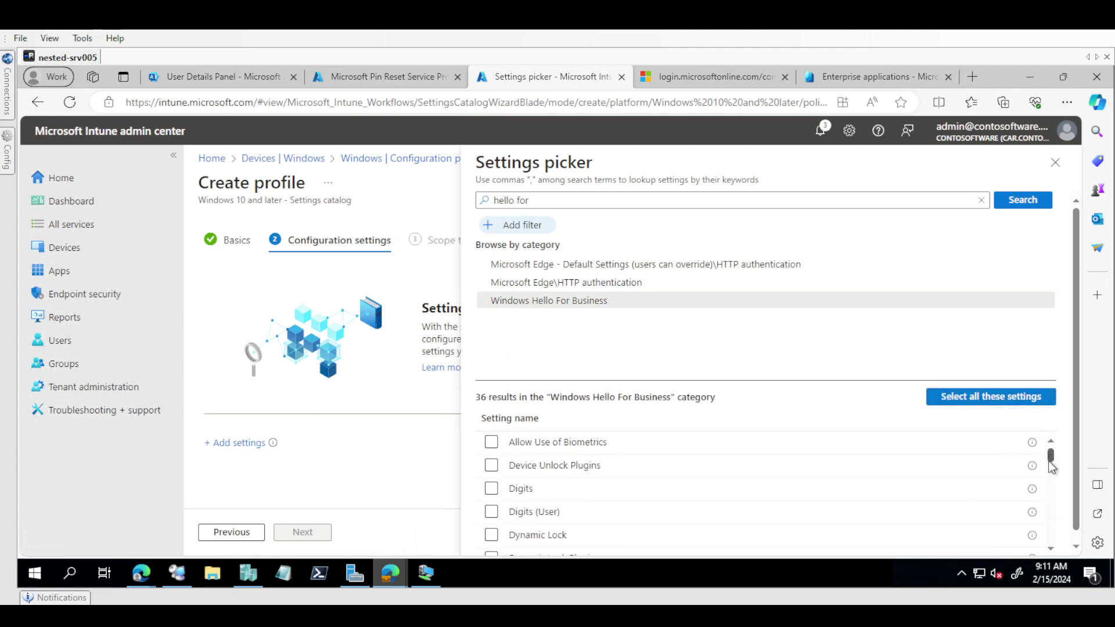
{"action": "scroll", "coordinate": [1052, 467], "scroll_direction": "down", "scroll_amount": 3}
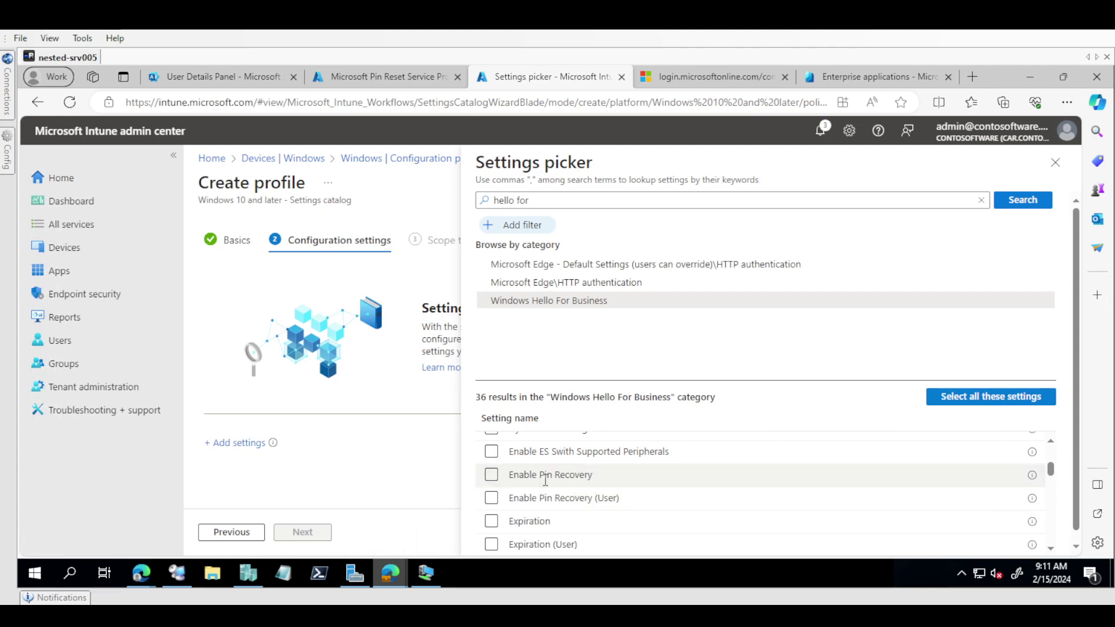
{"action": "left_click", "coordinate": [491, 475]}
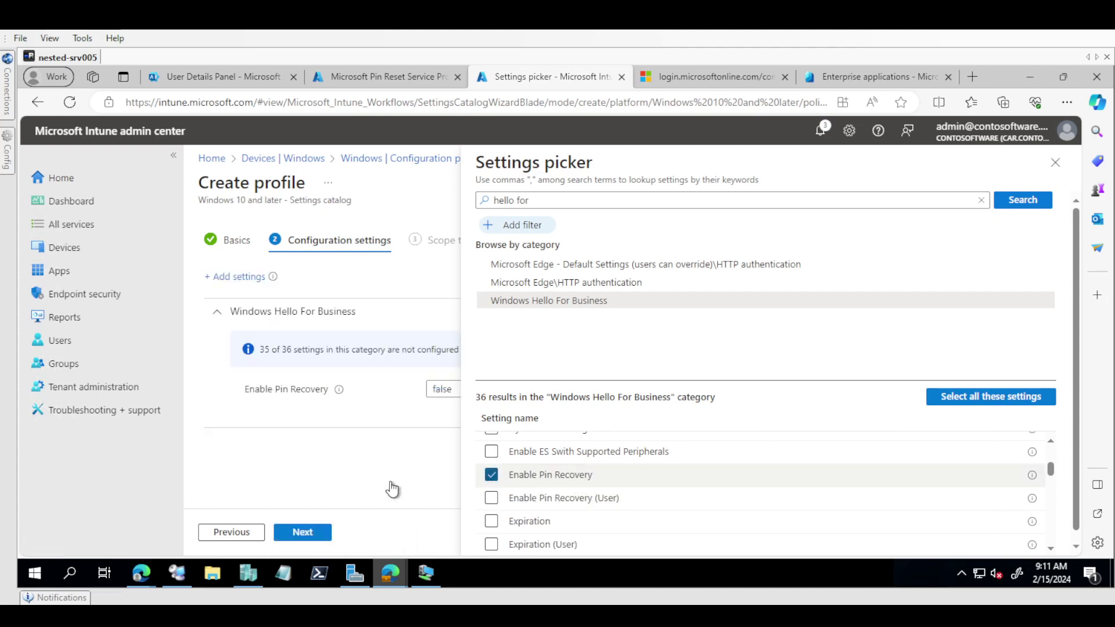
Step: Set Enable Pin Recovery to true and advance to scope tags
{"action": "left_click", "coordinate": [1055, 167]}
{"action": "left_click", "coordinate": [458, 389]}
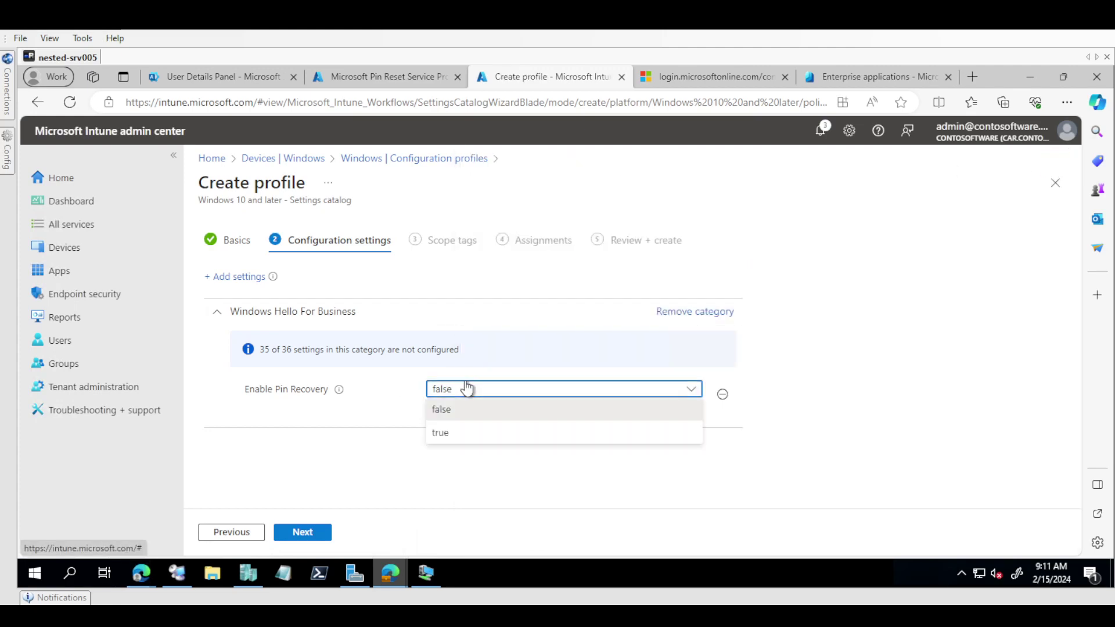
{"action": "left_click", "coordinate": [442, 433]}
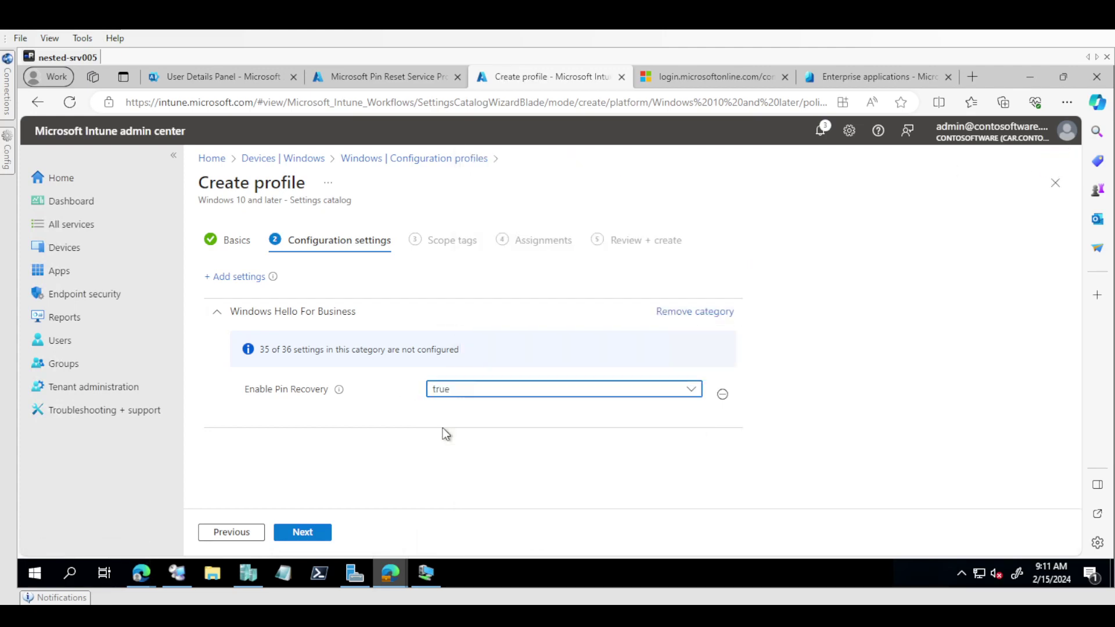
{"action": "left_click", "coordinate": [310, 532]}
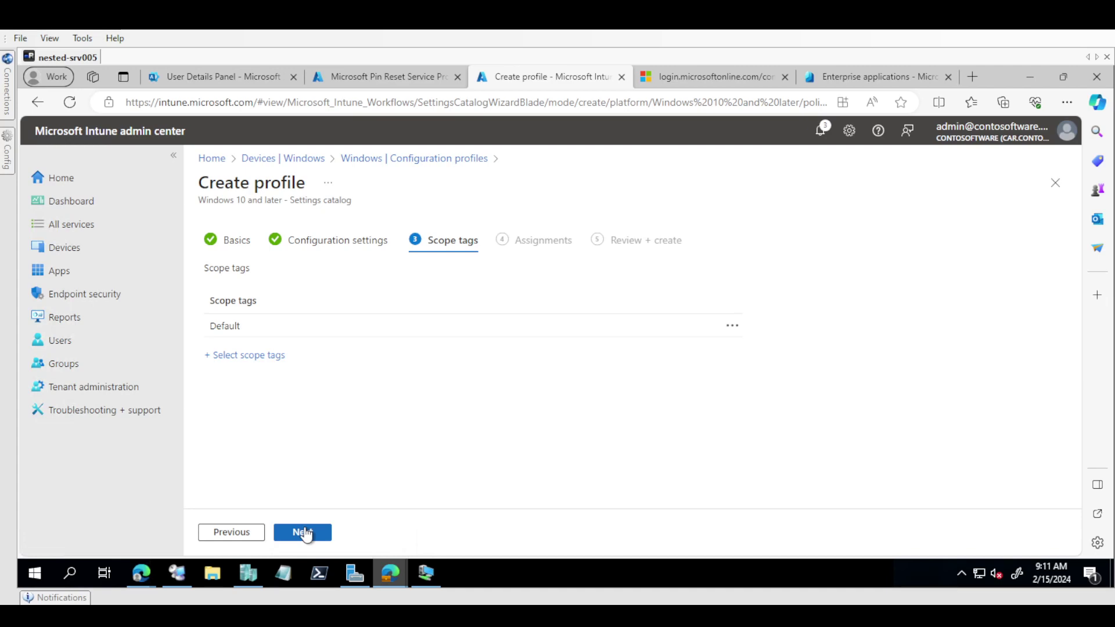
Step: Advance past Scope tags to Assignments, then exit to the Windows Configuration profiles list
{"action": "left_click", "coordinate": [304, 533]}
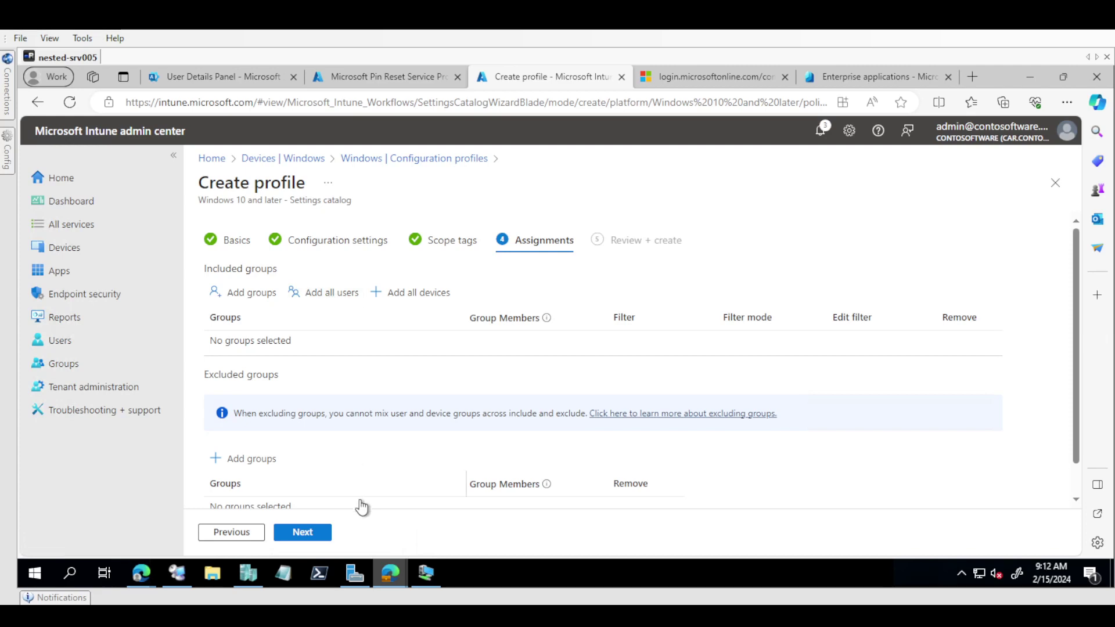
{"action": "left_click", "coordinate": [441, 160]}
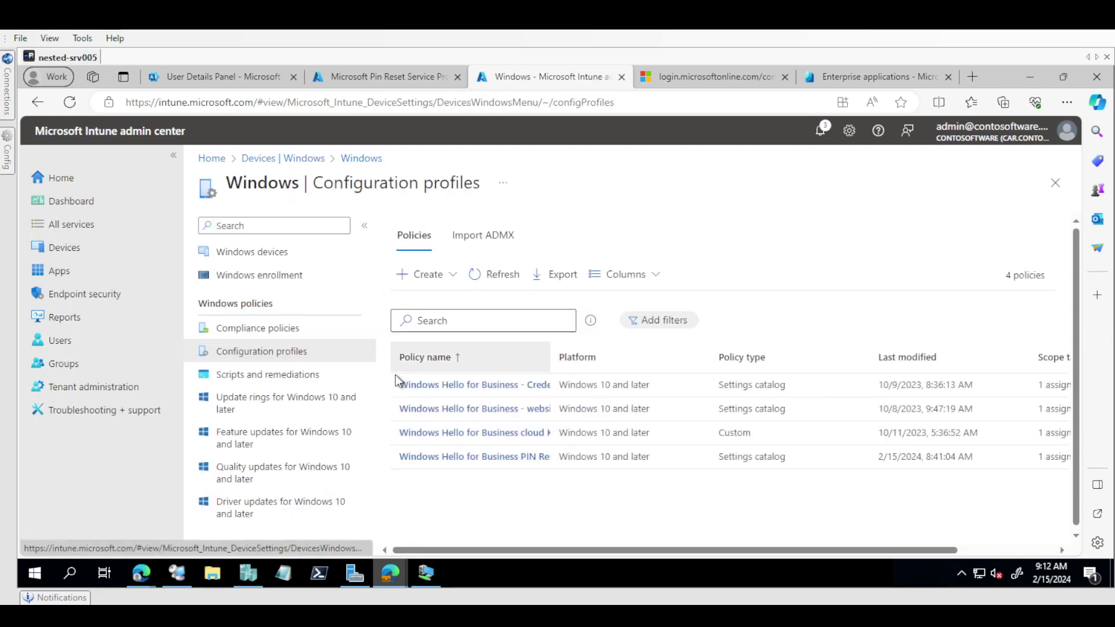
Step: Confirm the PIN Reset policy shows 1 succeeded, then bring the CL008 VM window forward
{"action": "left_click", "coordinate": [528, 459]}
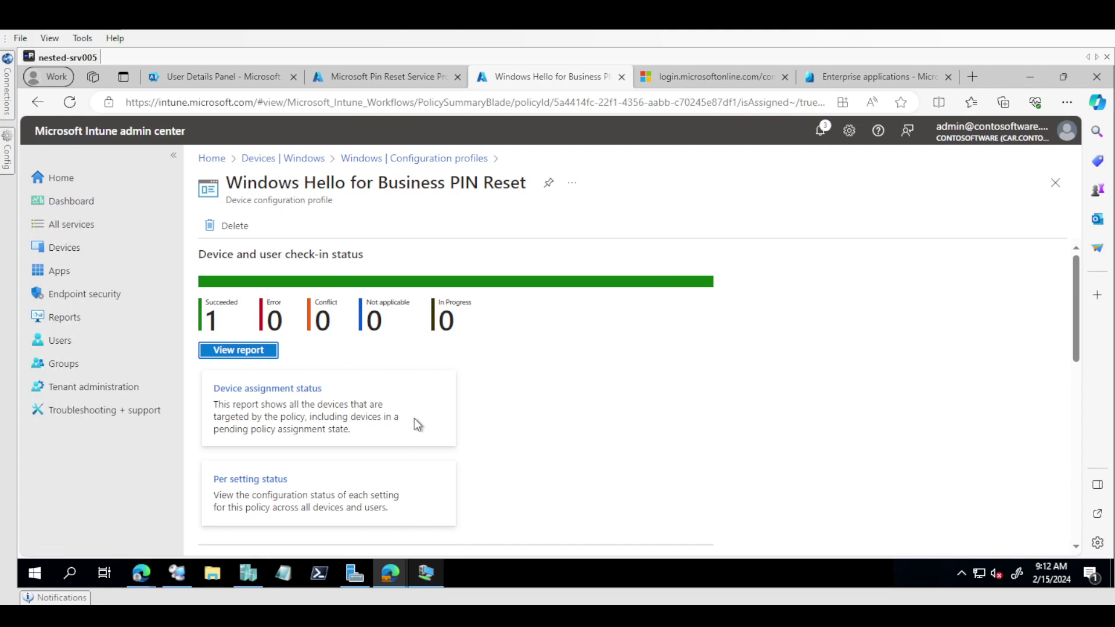
{"action": "mouse_move", "coordinate": [426, 573]}
{"action": "left_click", "coordinate": [427, 506]}
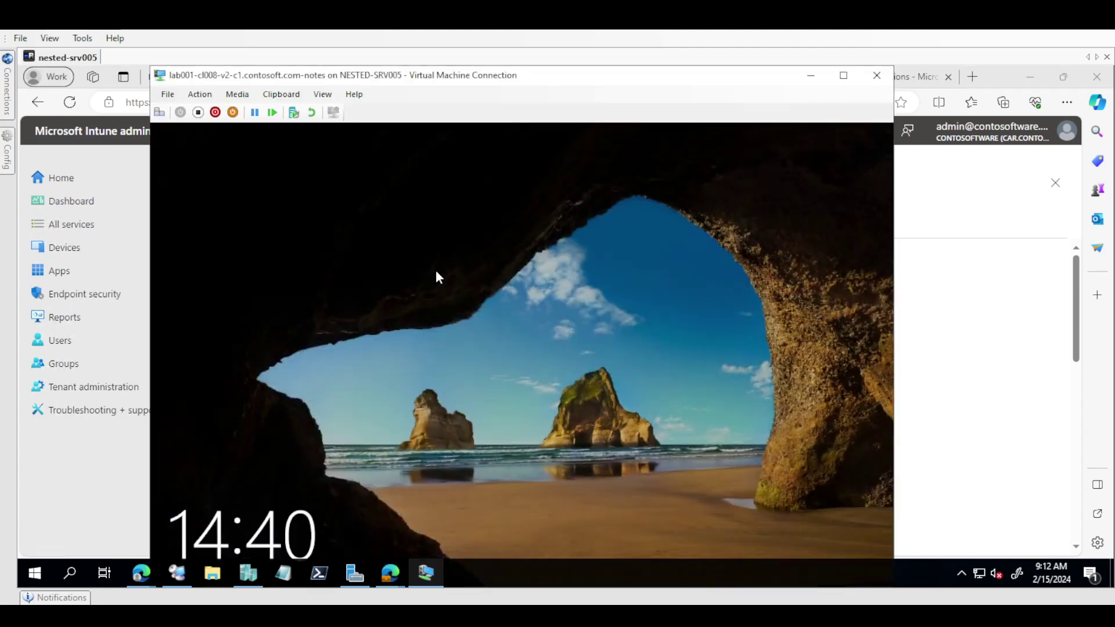
Step: Dismiss the CL008 lock screen and sign in with the user's PIN
{"action": "left_click", "coordinate": [436, 281]}
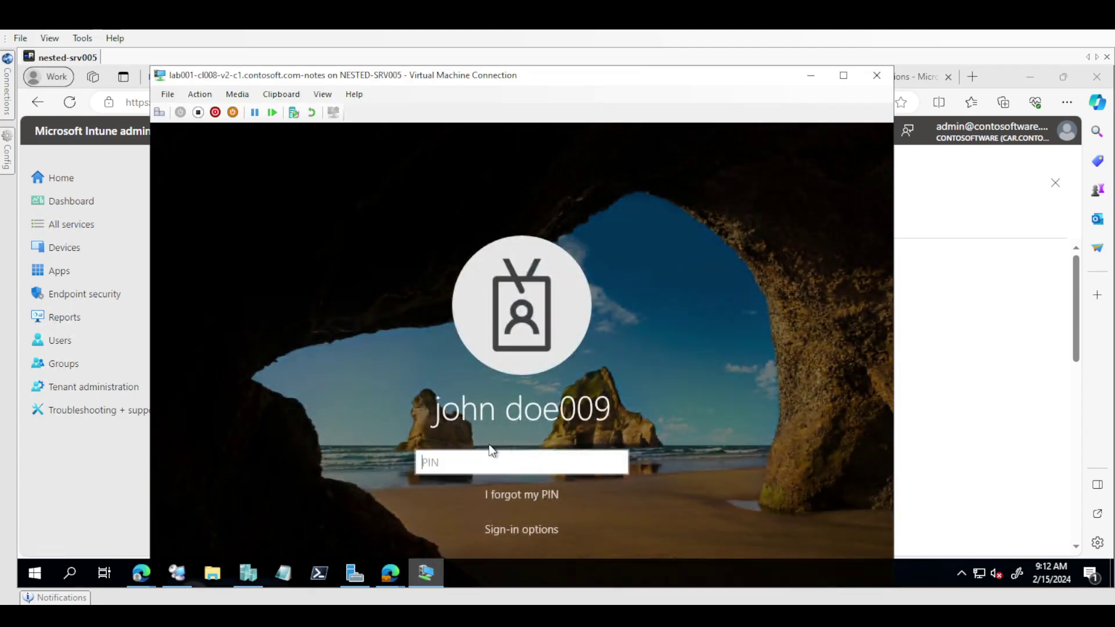
{"action": "type", "text": "123456"}
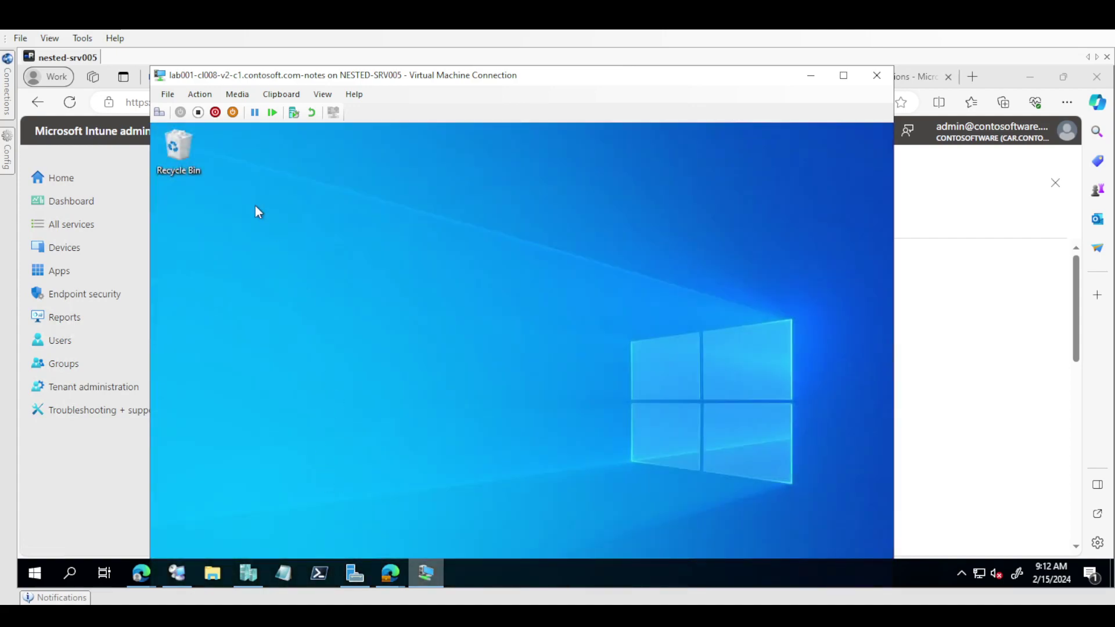
Step: Browse to C:\temp and open dsregcmd.beforepinreset in Notepad
{"action": "double_click", "coordinate": [180, 149]}
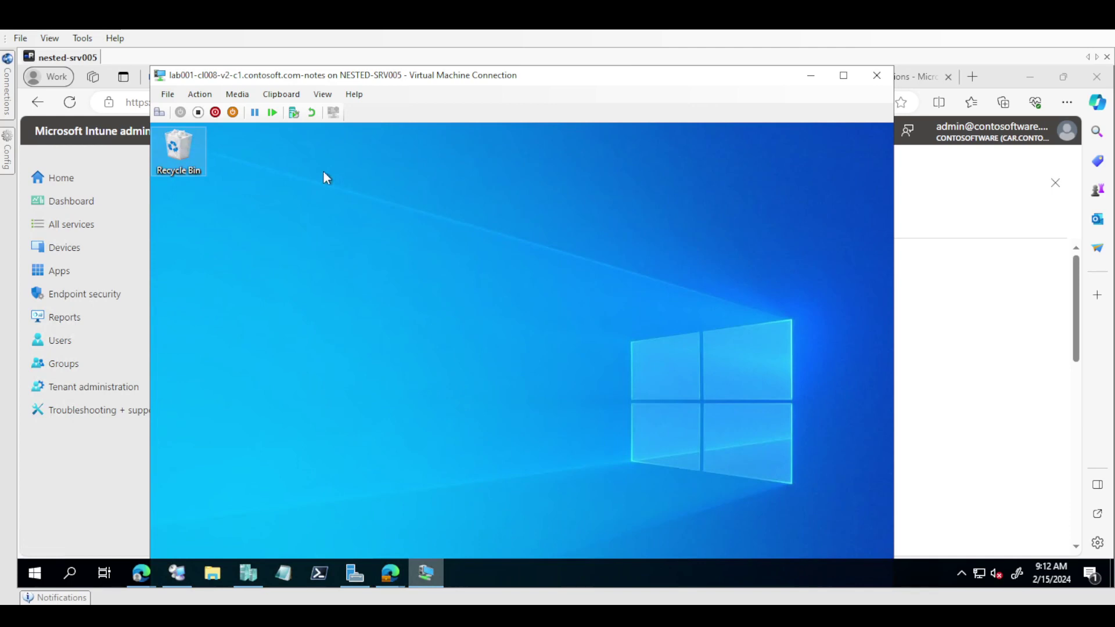
{"action": "key", "text": "alt+d"}
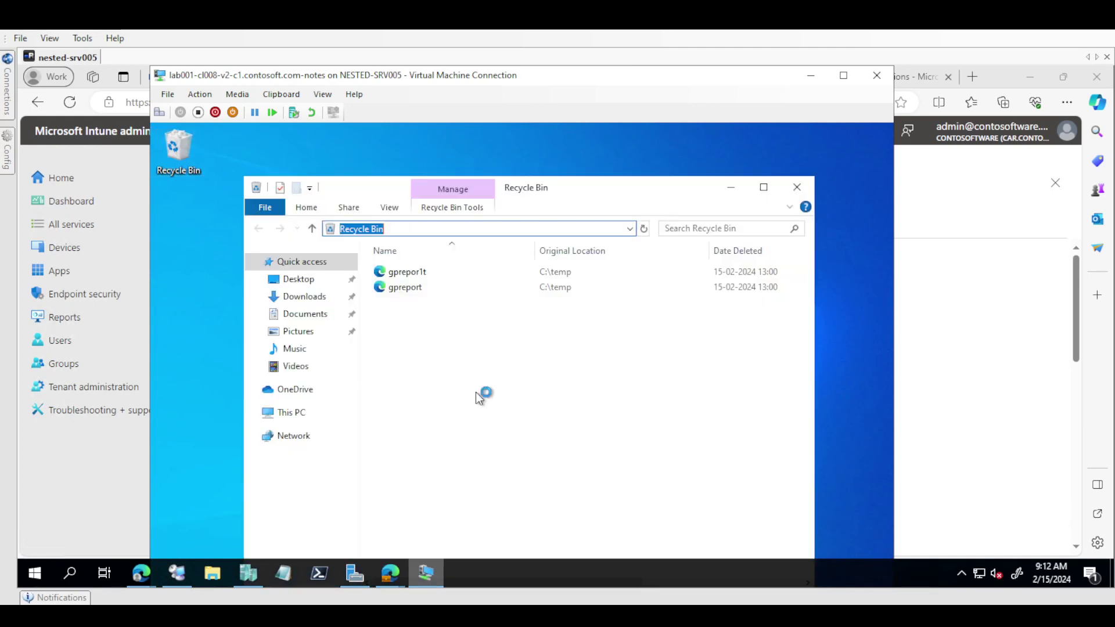
{"action": "type", "text": "c:\\"}
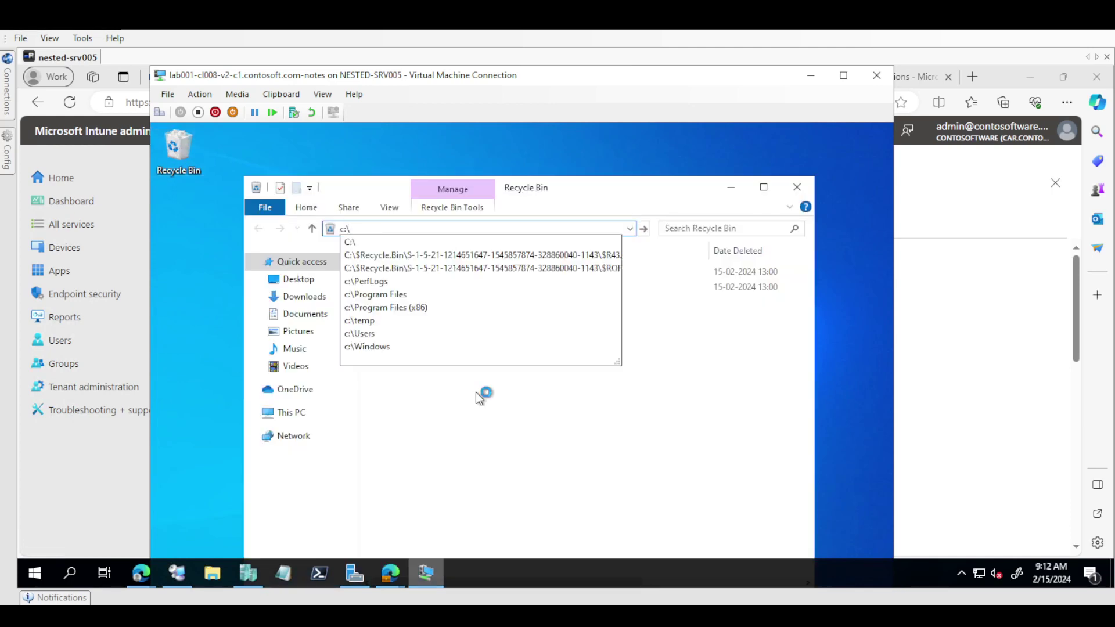
{"action": "key", "text": "Return"}
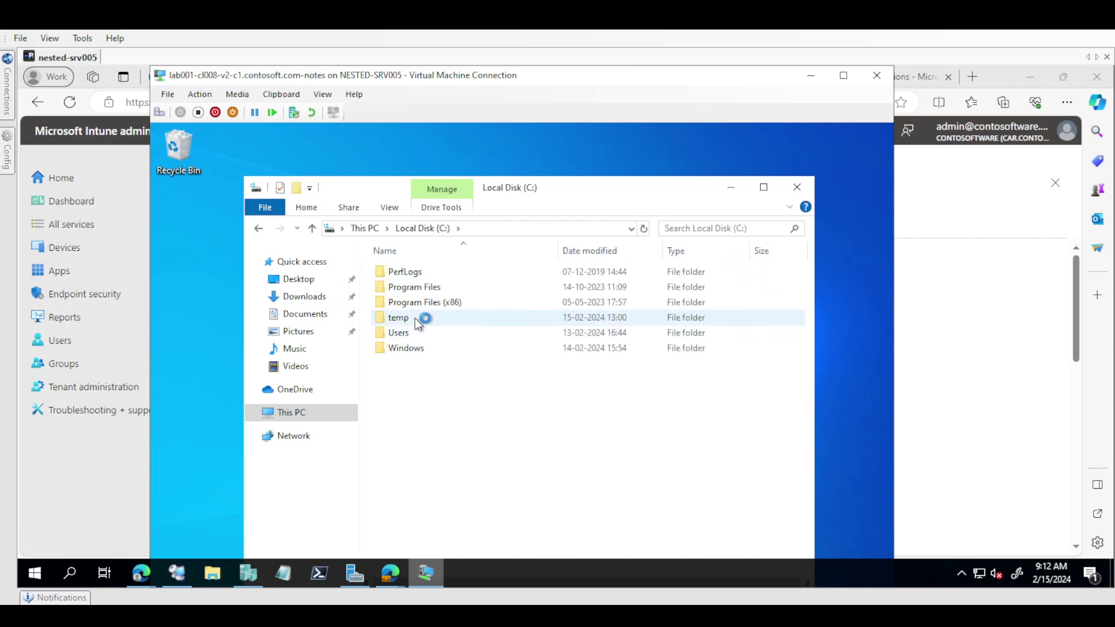
{"action": "double_click", "coordinate": [414, 318]}
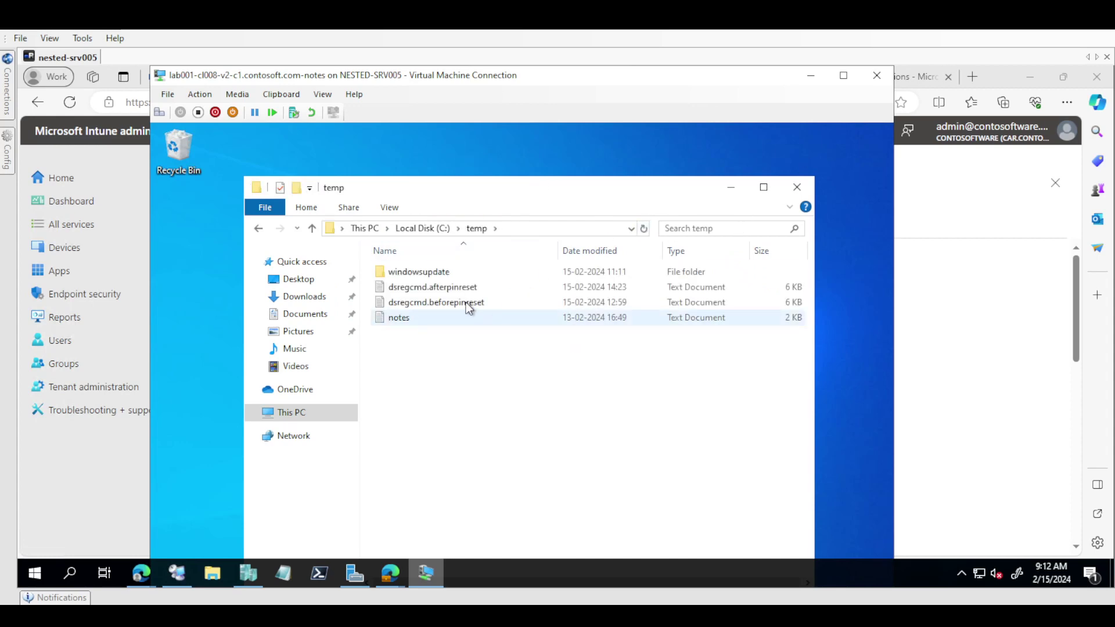
{"action": "left_click", "coordinate": [455, 305]}
{"action": "double_click", "coordinate": [455, 305]}
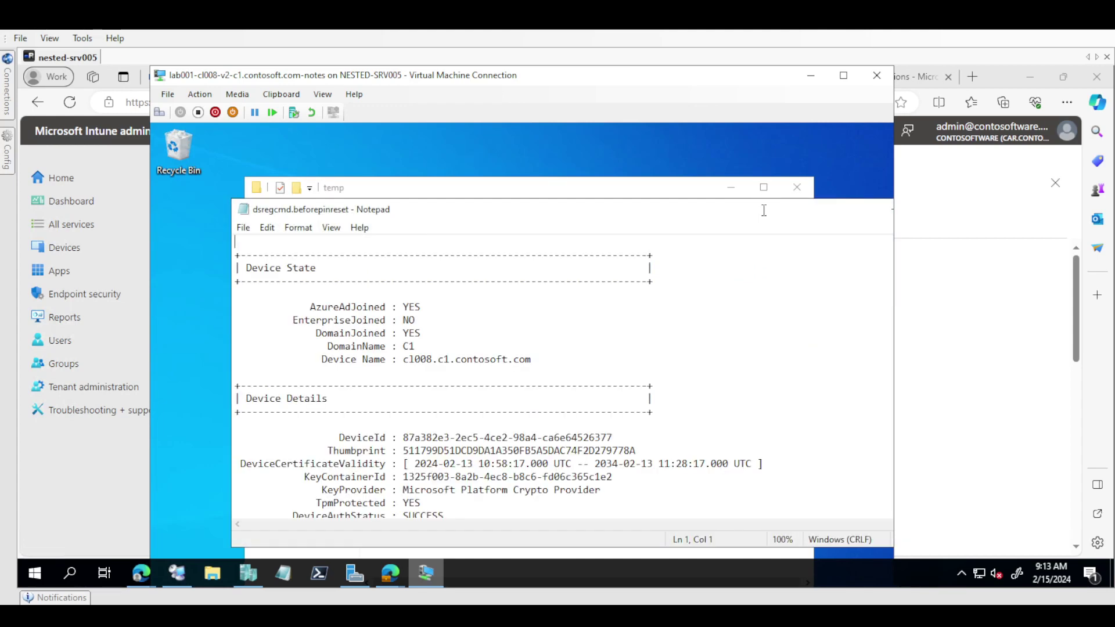
Step: Maximize the report to review it, then minimize it back to the temp folder
{"action": "double_click", "coordinate": [763, 214]}
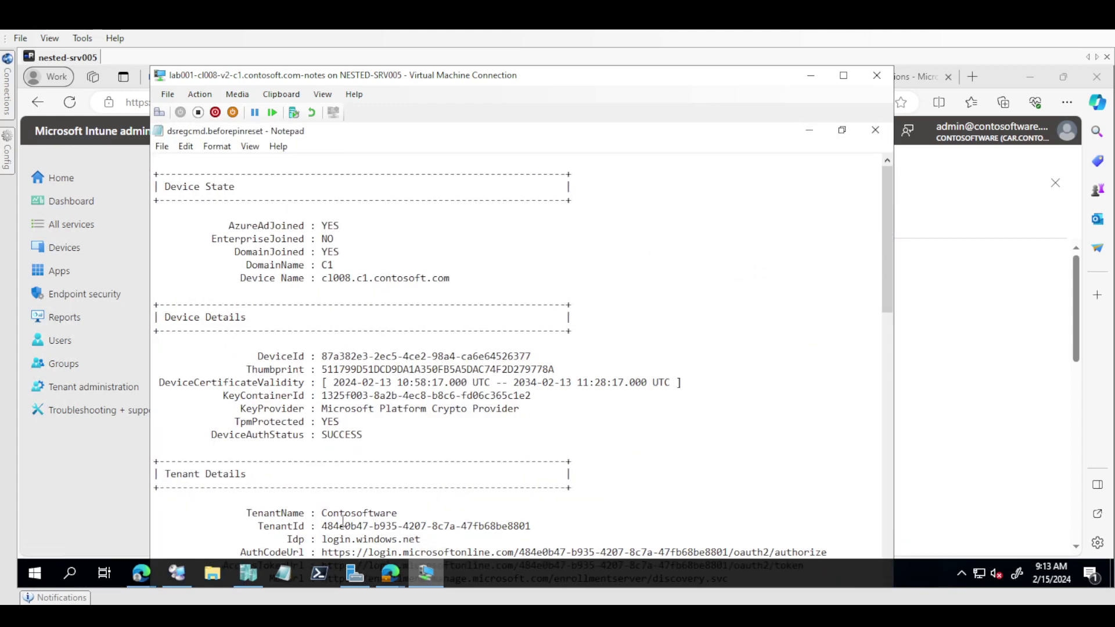
{"action": "left_click", "coordinate": [809, 131]}
{"action": "key", "text": "alt+d"}
Step: Open Command Prompt in C:\temp and run 'dsregcmd /status | more'
{"action": "type", "text": "cm"}
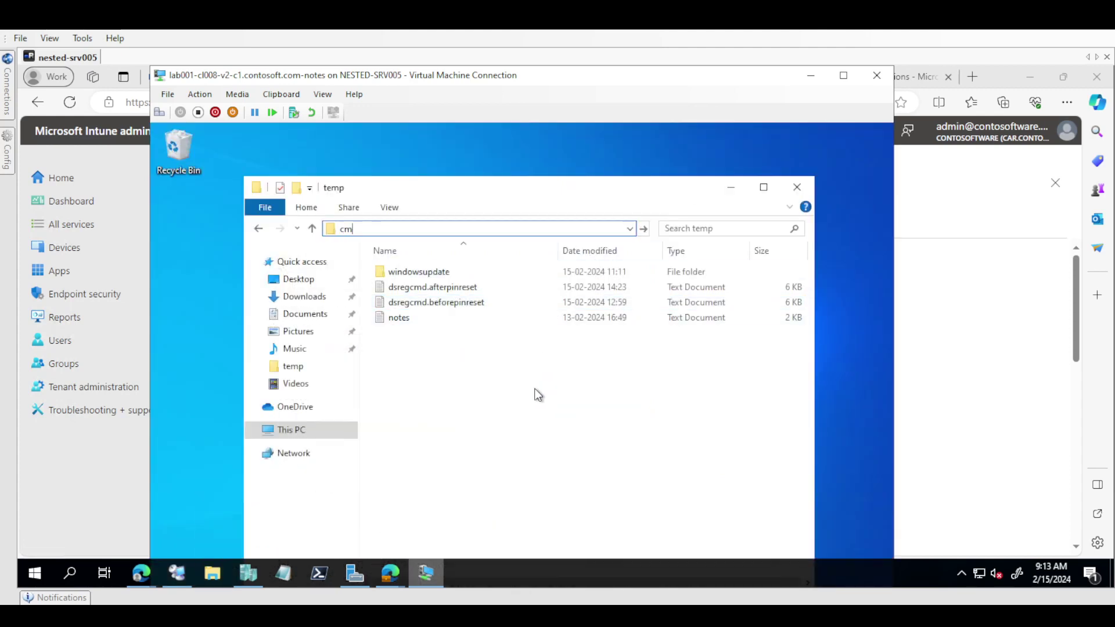
{"action": "type", "text": "d"}
{"action": "key", "text": "Return"}
{"action": "type", "text": "ds"}
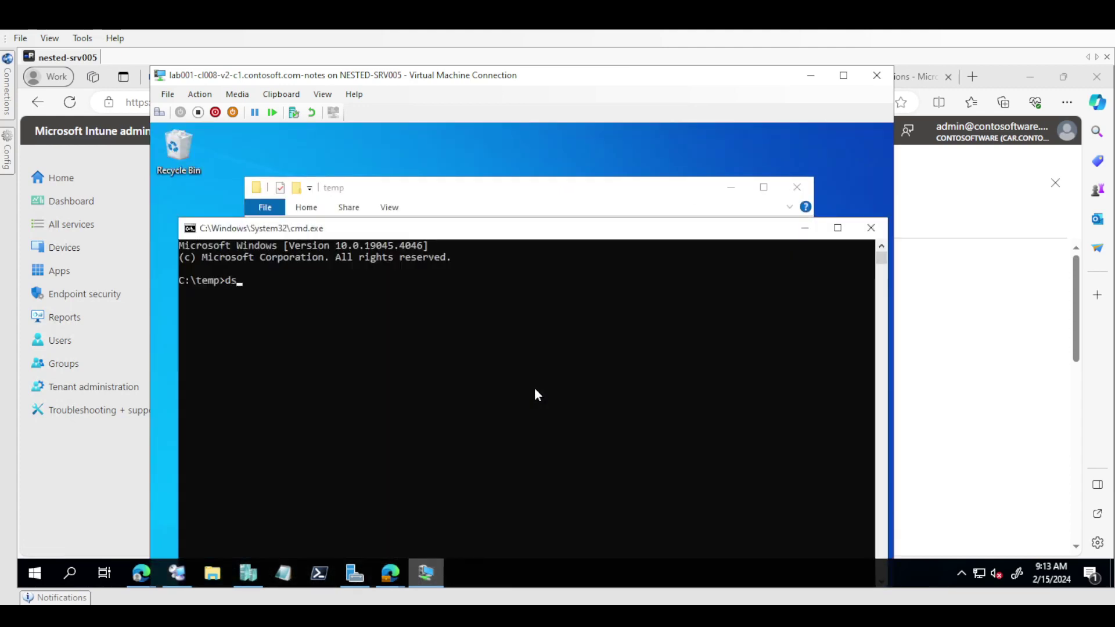
{"action": "type", "text": "regcmd /status | more"}
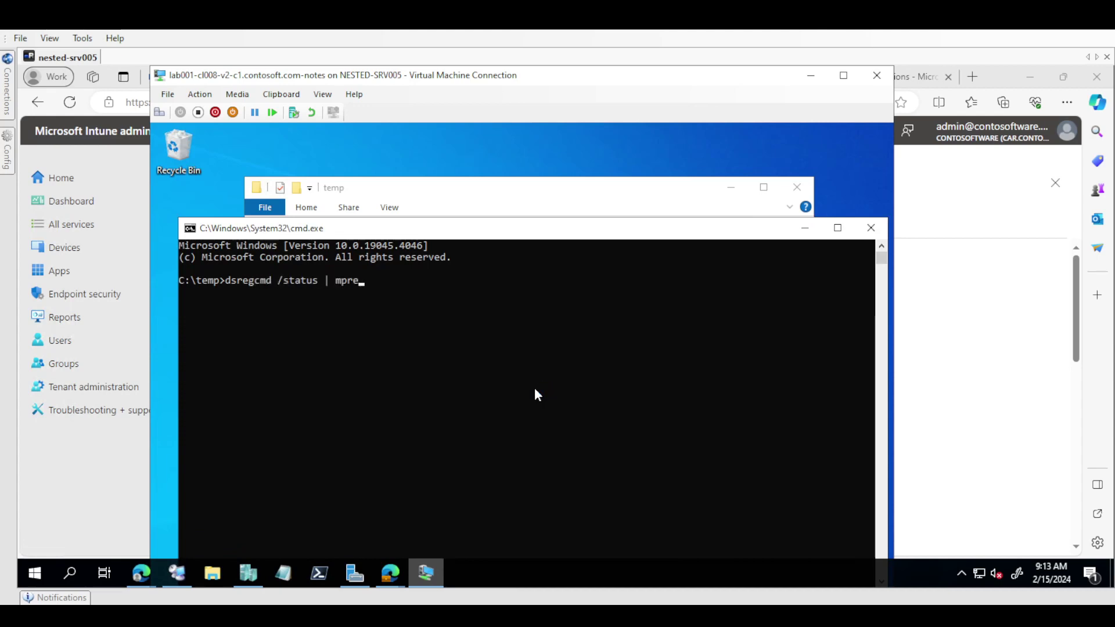
{"action": "key", "text": "BackSpace"}
{"action": "key", "text": "BackSpace"}
{"action": "key", "text": "BackSpace"}
{"action": "type", "text": "ore"}
{"action": "key", "text": "Return"}
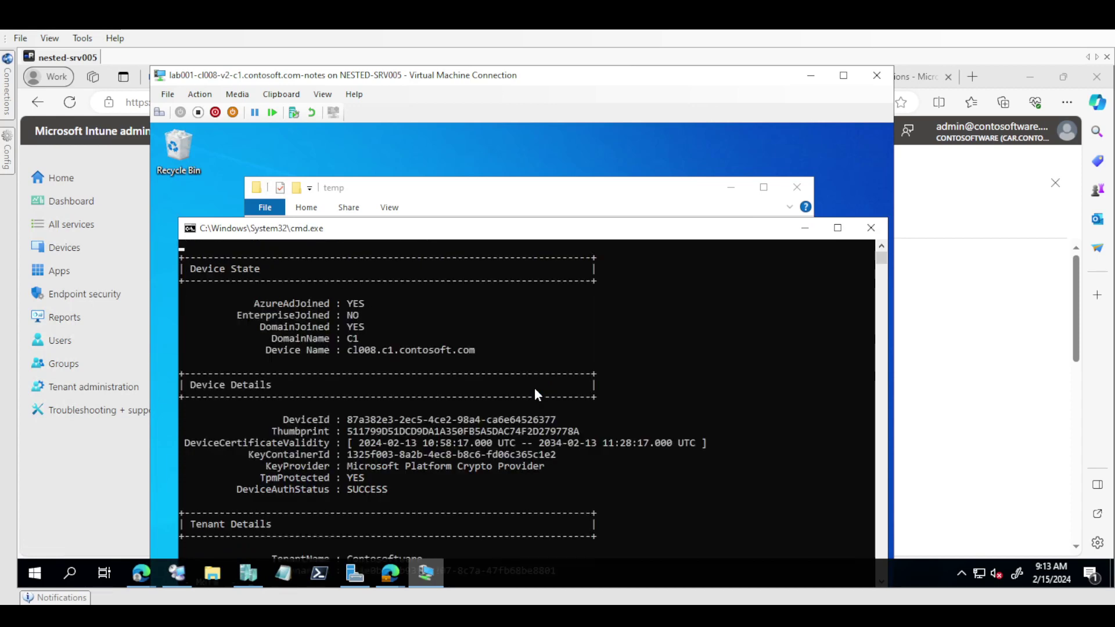
Step: Page to User State, highlight CanReset as DestructiveAndNonDestructive, then minimize the console
{"action": "key", "text": "Return"}
{"action": "key", "text": "Return"}
{"action": "key", "text": "Return"}
{"action": "key", "text": "Return"}
{"action": "key", "text": "Return"}
{"action": "key", "text": "Return"}
{"action": "key", "text": "Return"}
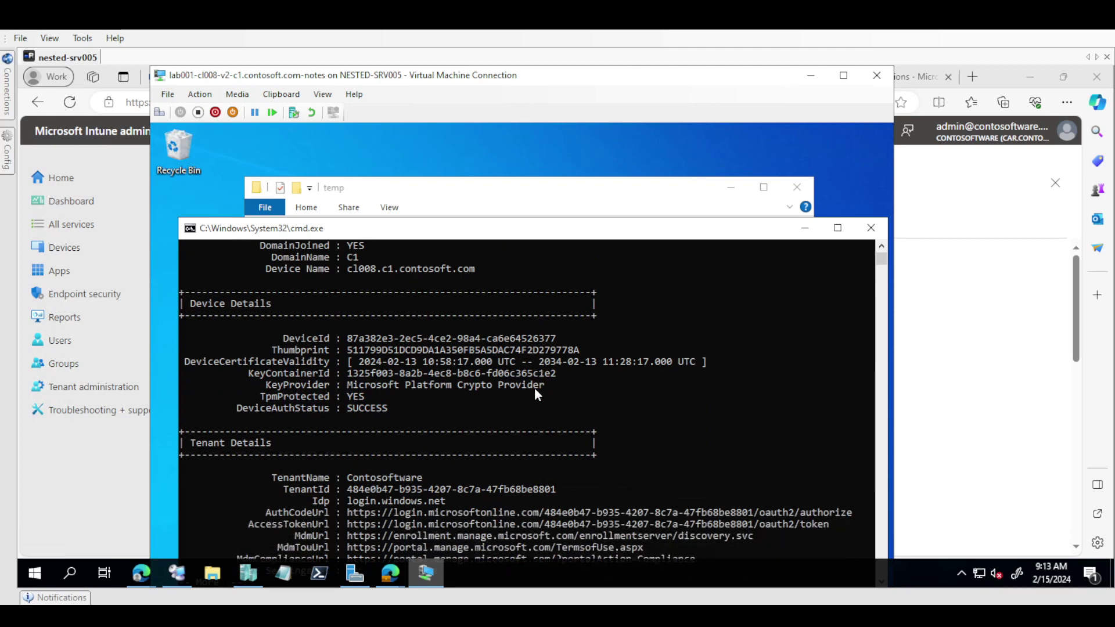
{"action": "key", "text": "Return"}
{"action": "key", "text": "Return"}
{"action": "key", "text": "Return"}
{"action": "key", "text": "Return"}
{"action": "key", "text": "Return"}
{"action": "key", "text": "Return"}
{"action": "key", "text": "Return"}
{"action": "key", "text": "Return"}
{"action": "key", "text": "Return"}
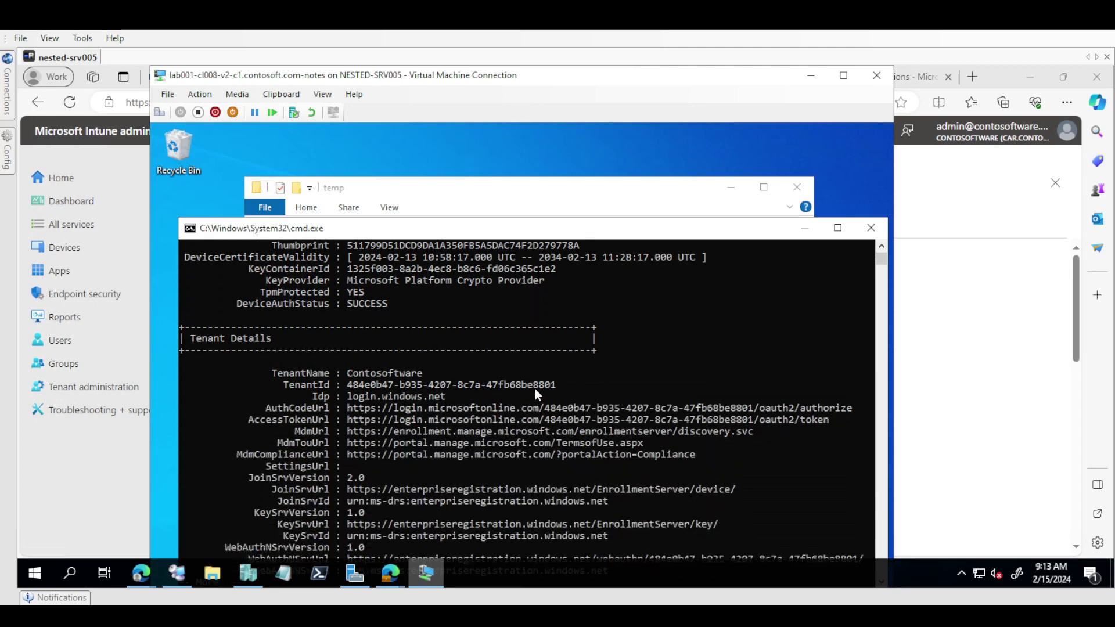
{"action": "key", "text": "Return"}
{"action": "key", "text": "Return"}
{"action": "key", "text": "Return"}
{"action": "key", "text": "Return"}
{"action": "key", "text": "Return"}
{"action": "key", "text": "Return"}
{"action": "key", "text": "Return"}
{"action": "key", "text": "Return"}
{"action": "key", "text": "Return"}
{"action": "key", "text": "Return"}
{"action": "key", "text": "Return"}
{"action": "key", "text": "Return"}
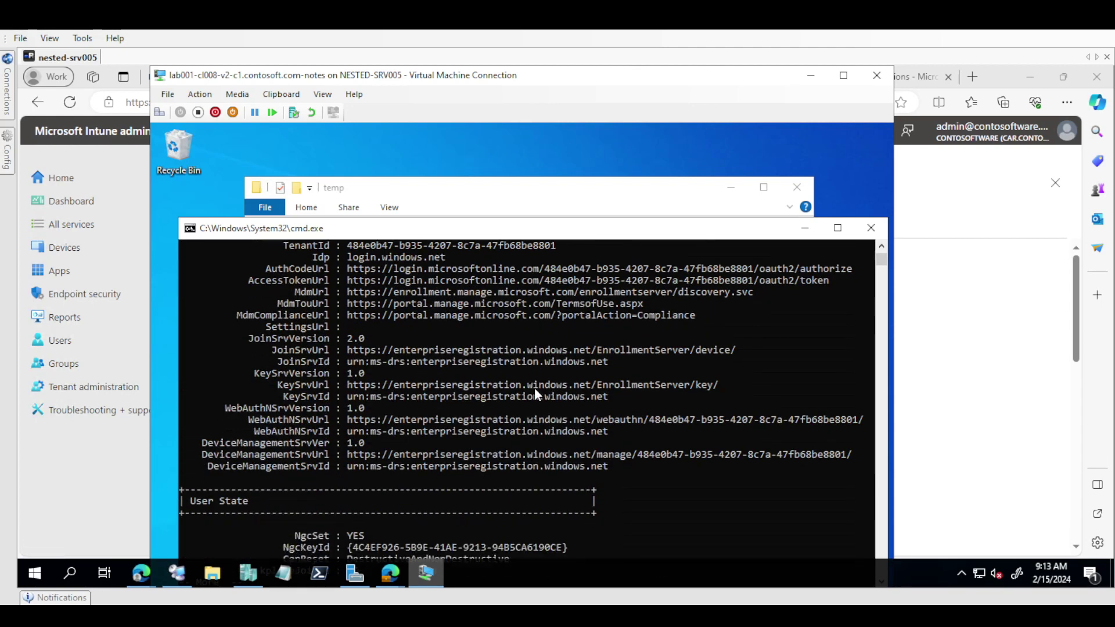
{"action": "key", "text": "Return"}
{"action": "key", "text": "Return"}
{"action": "key", "text": "Return"}
{"action": "key", "text": "Return"}
{"action": "key", "text": "Return"}
{"action": "key", "text": "Return"}
{"action": "key", "text": "Return"}
{"action": "key", "text": "Return"}
{"action": "key", "text": "Return"}
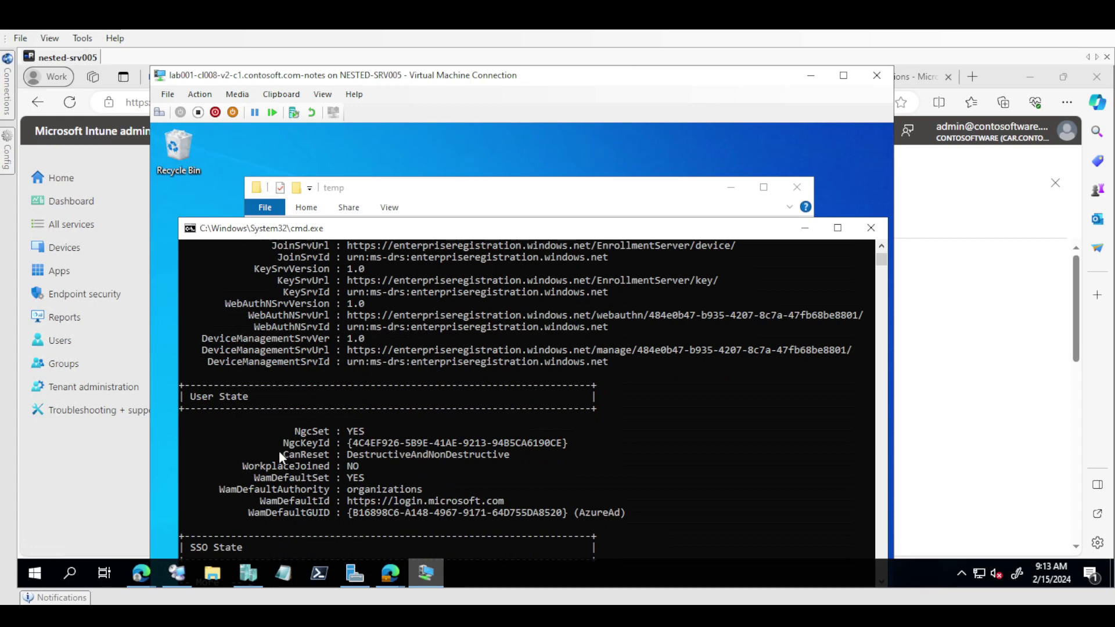
{"action": "left_click_drag", "start_coordinate": [285, 455], "coordinate": [486, 459]}
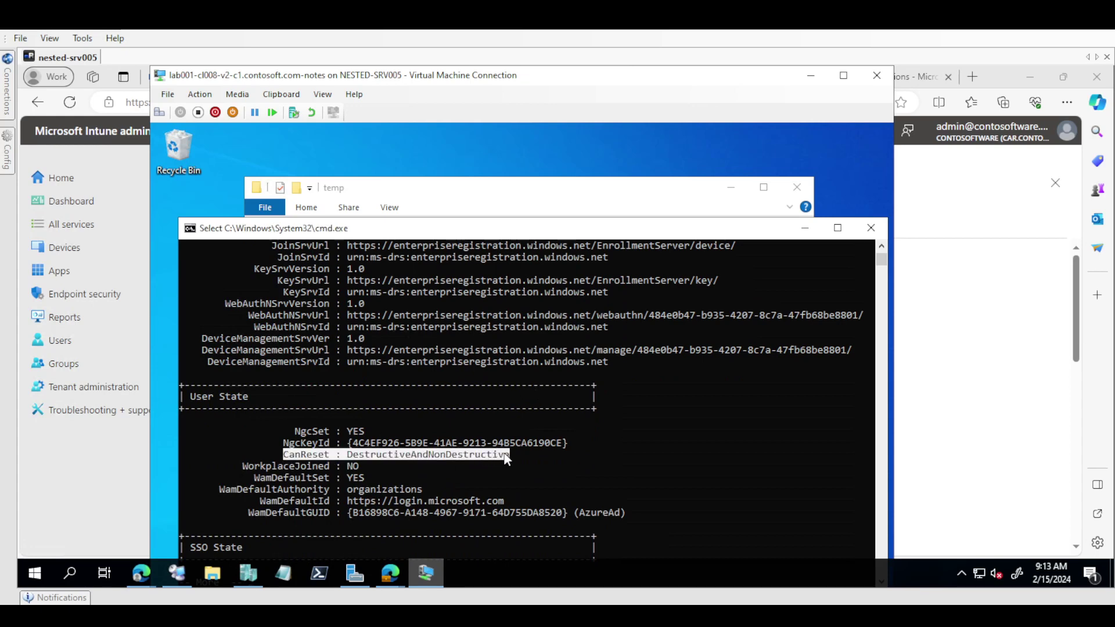
{"action": "left_click", "coordinate": [808, 231]}
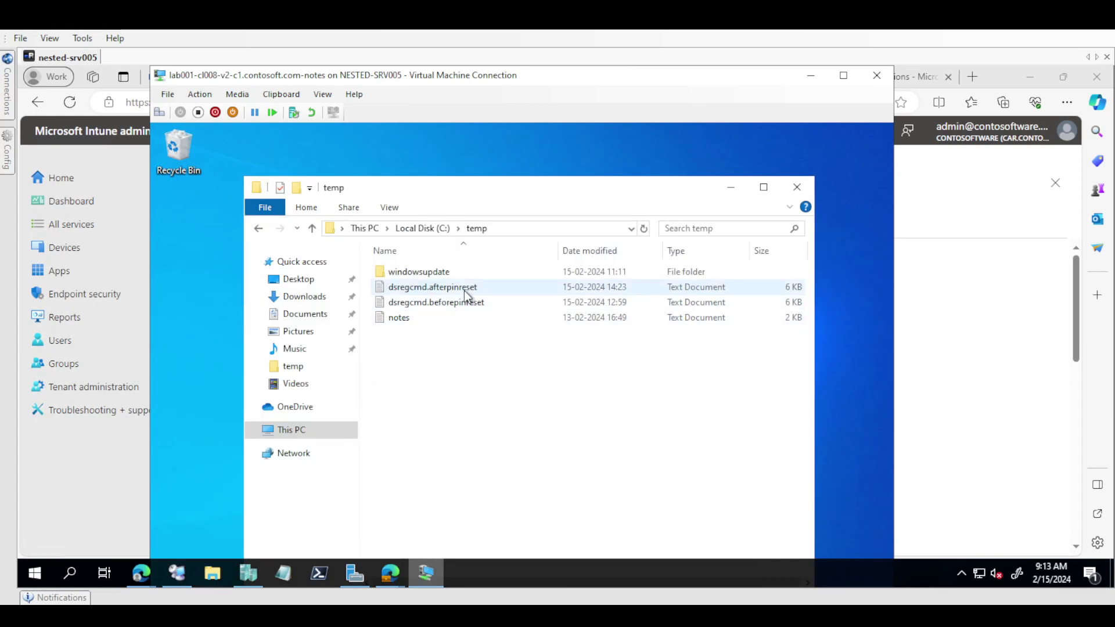
Step: Open dsregcmd.beforepinreset maximized in Notepad, find 'reset', highlight CanReset : NO, then close it
{"action": "double_click", "coordinate": [475, 302]}
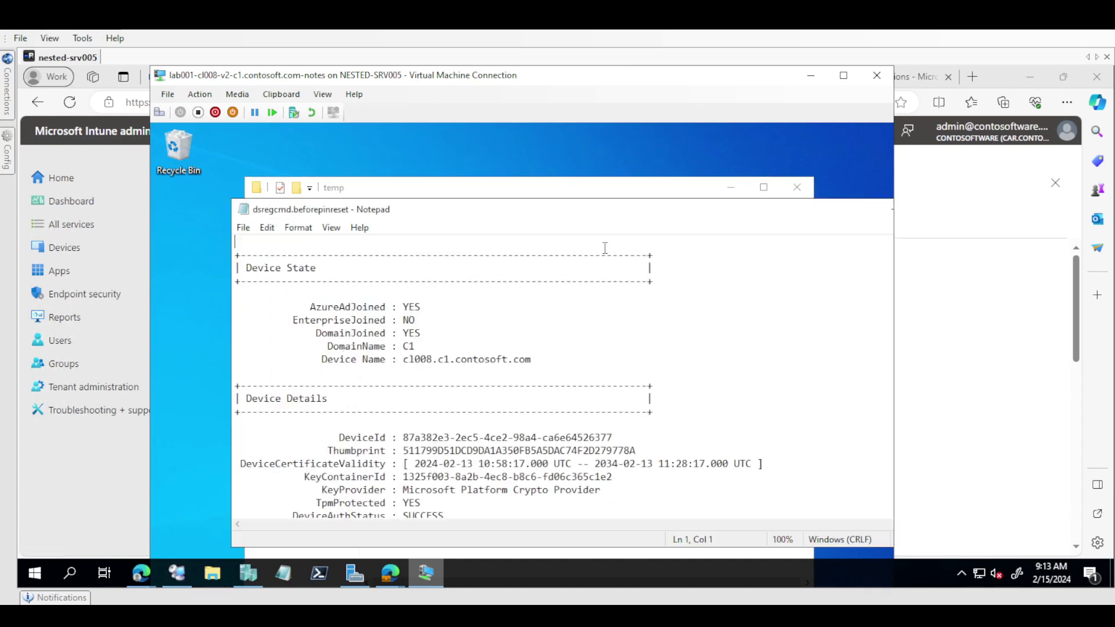
{"action": "double_click", "coordinate": [571, 214]}
{"action": "key", "text": "ctrl+f"}
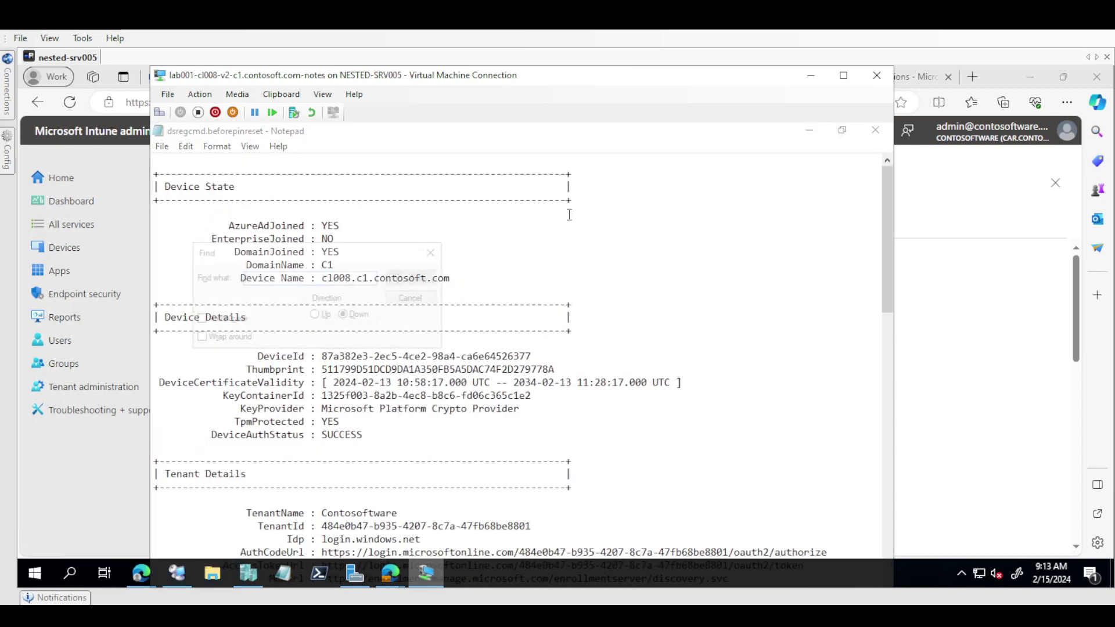
{"action": "type", "text": "rese"}
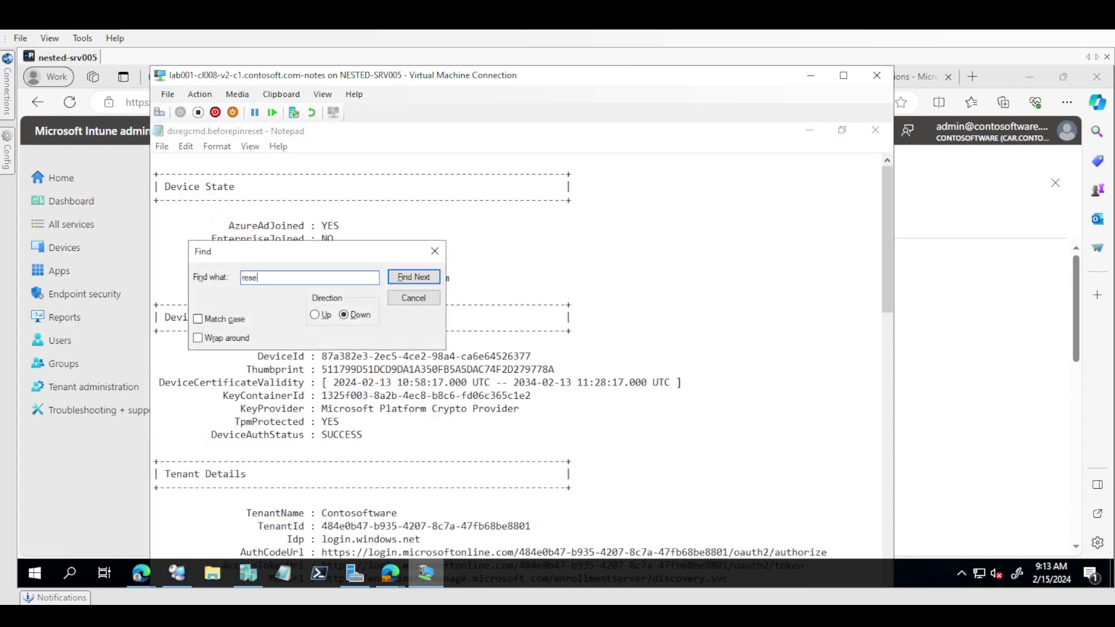
{"action": "type", "text": "t"}
{"action": "scroll", "coordinate": [569, 215], "scroll_direction": "down", "scroll_amount": 7}
{"action": "key", "text": "Escape"}
{"action": "scroll", "coordinate": [569, 215], "scroll_direction": "down", "scroll_amount": 9}
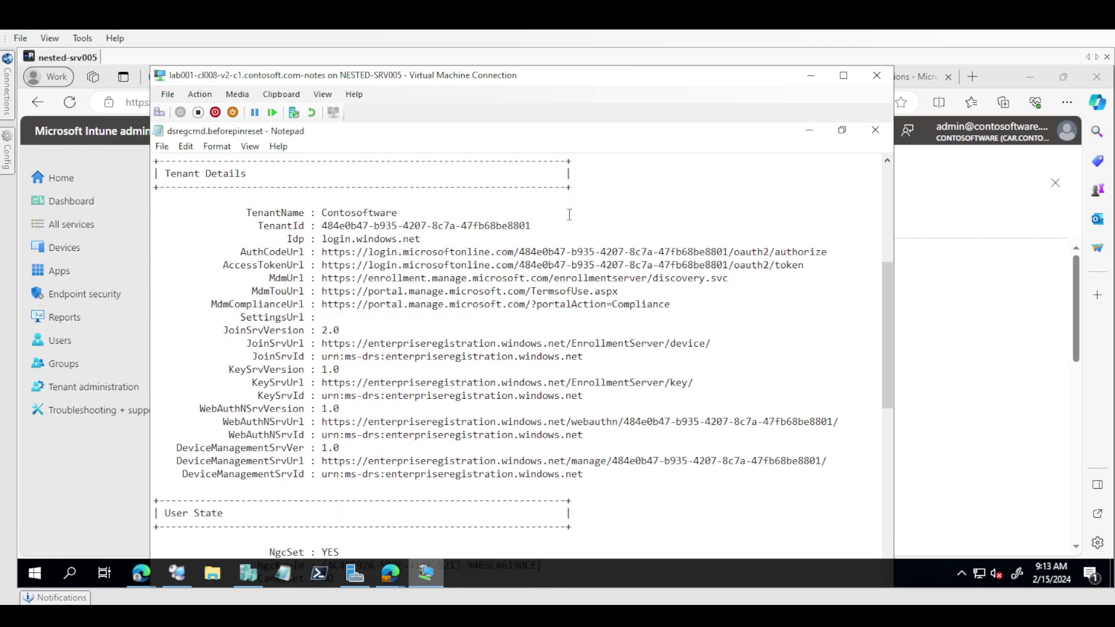
{"action": "scroll", "coordinate": [569, 214], "scroll_direction": "down", "scroll_amount": 1}
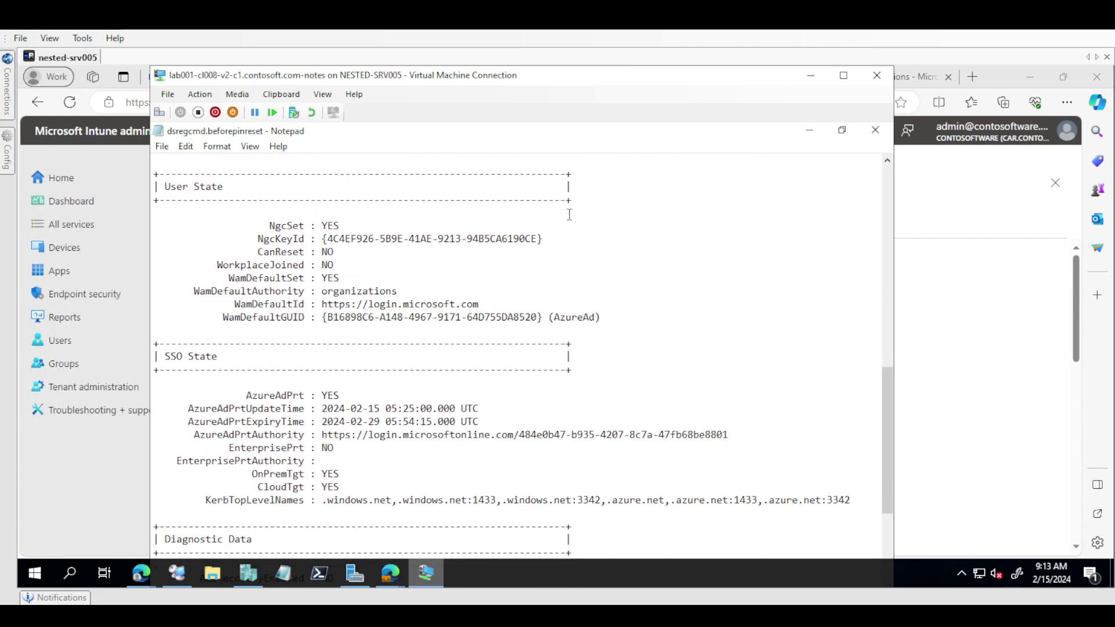
{"action": "left_click_drag", "start_coordinate": [258, 253], "coordinate": [391, 262]}
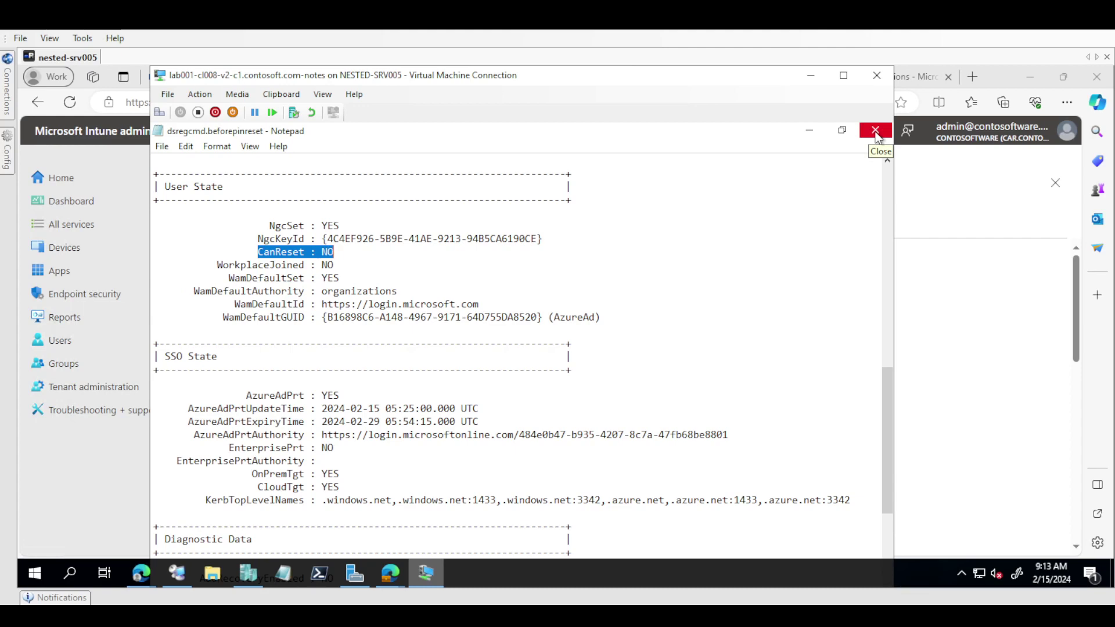
{"action": "left_click", "coordinate": [875, 136]}
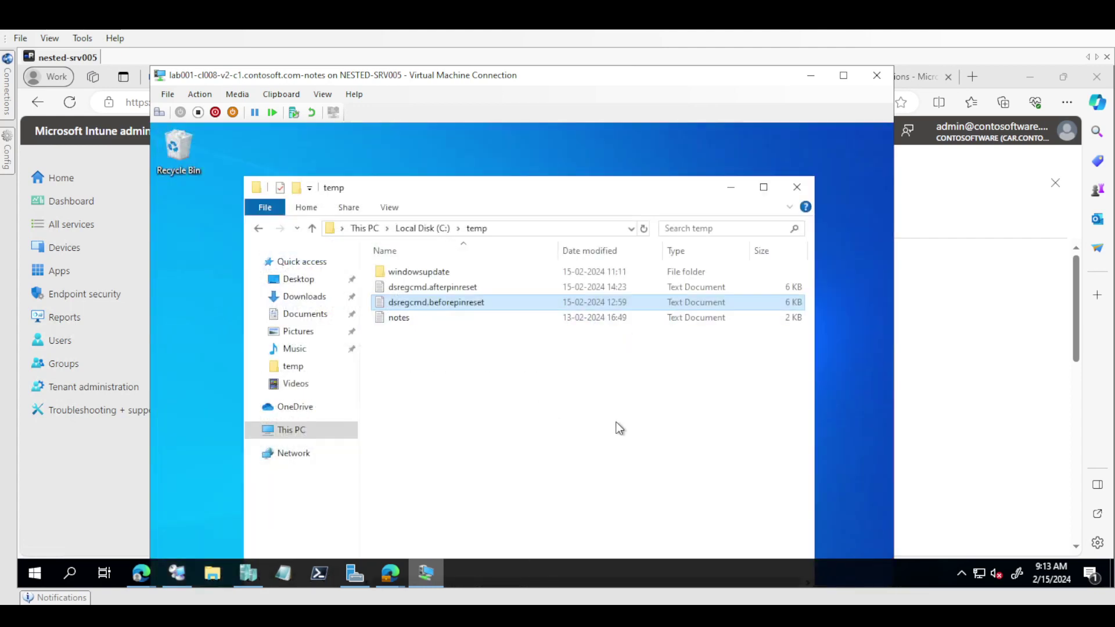
Step: Switch the VM to full screen and open a Command Prompt in the temp folder
{"action": "left_click", "coordinate": [838, 81]}
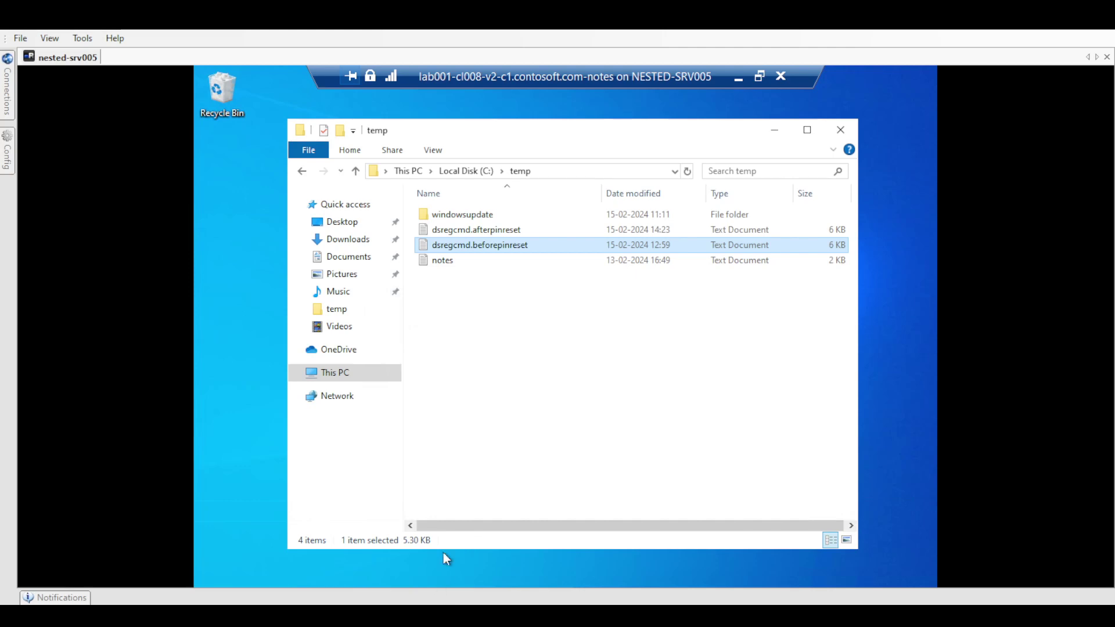
{"action": "left_click", "coordinate": [569, 448]}
{"action": "key", "text": "alt+d"}
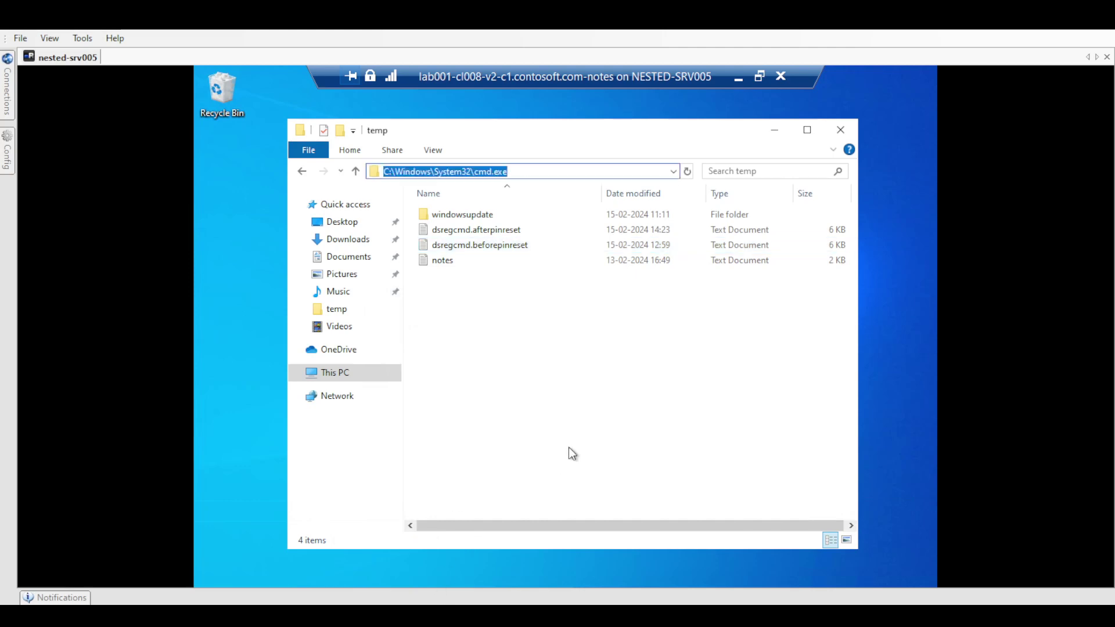
{"action": "type", "text": "cmd"}
{"action": "key", "text": "Return"}
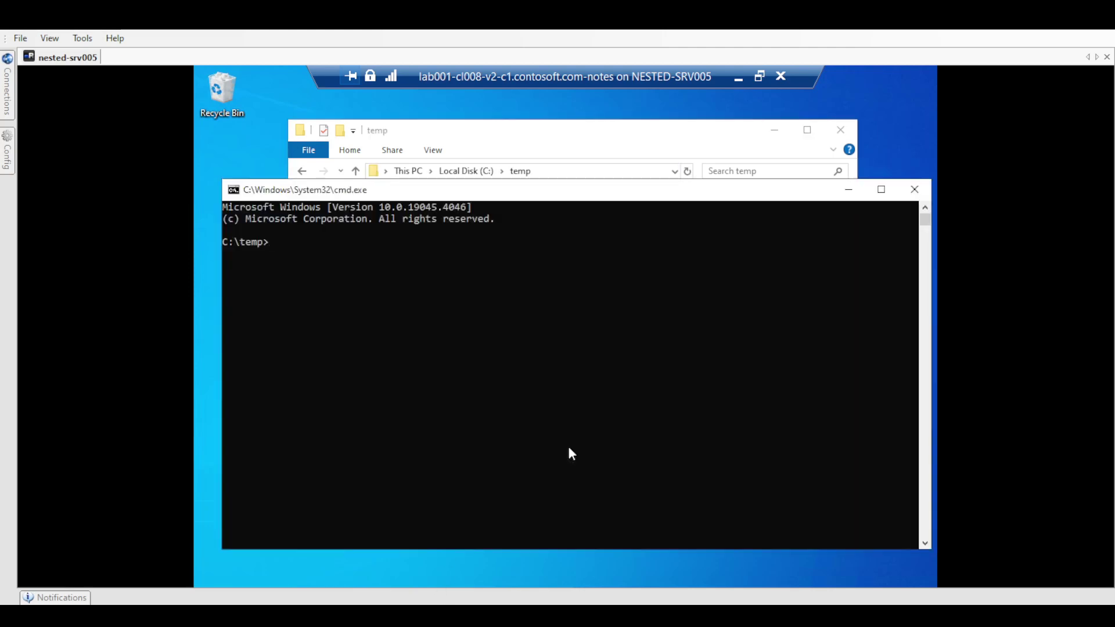
Step: Run 'dsregcmd /status | more' and page through to the User and SSO State sections
{"action": "type", "text": "dsrecggcmd /statu"}
{"action": "type", "text": "| more"}
{"action": "key", "text": "BackSpace"}
{"action": "key", "text": "BackSpace"}
{"action": "key", "text": "BackSpace"}
{"action": "type", "text": "ore"}
{"action": "key", "text": "Return"}
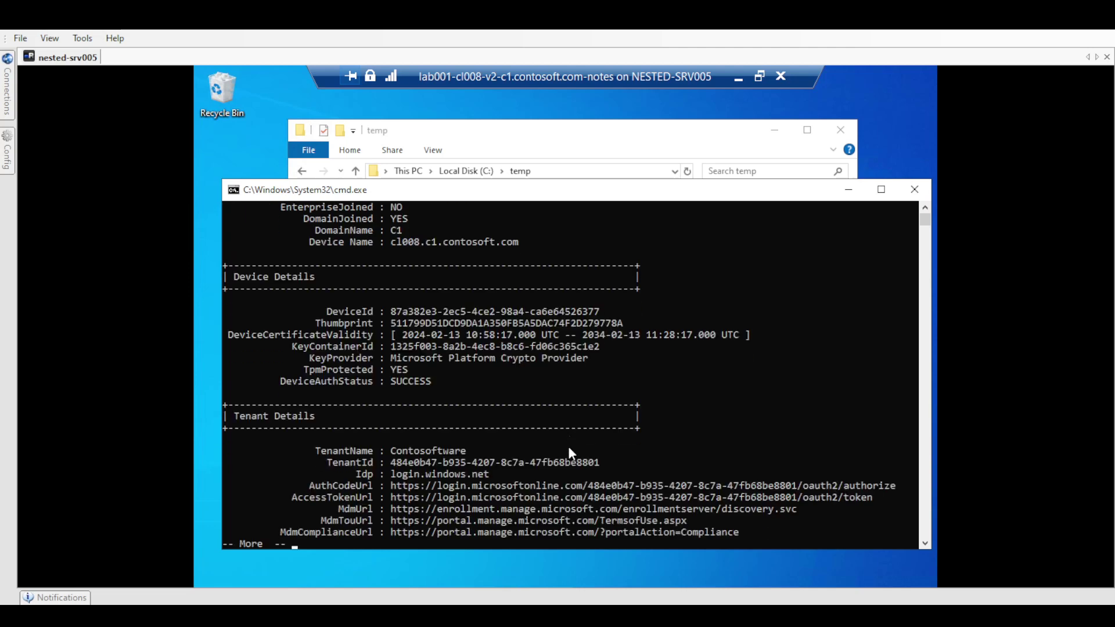
{"action": "key", "text": "Return"}
{"action": "key", "text": "Return"}
{"action": "key", "text": "Return"}
{"action": "key", "text": "Return"}
{"action": "key", "text": "Return"}
{"action": "key", "text": "Return"}
{"action": "key", "text": "Return"}
{"action": "key", "text": "Return"}
{"action": "key", "text": "Return"}
{"action": "key", "text": "Return"}
{"action": "key", "text": "Return"}
{"action": "key", "text": "Return"}
{"action": "key", "text": "Return"}
{"action": "key", "text": "Return"}
{"action": "key", "text": "Return"}
{"action": "key", "text": "Return"}
{"action": "key", "text": "Return"}
{"action": "key", "text": "Return"}
{"action": "key", "text": "Return"}
{"action": "key", "text": "Return"}
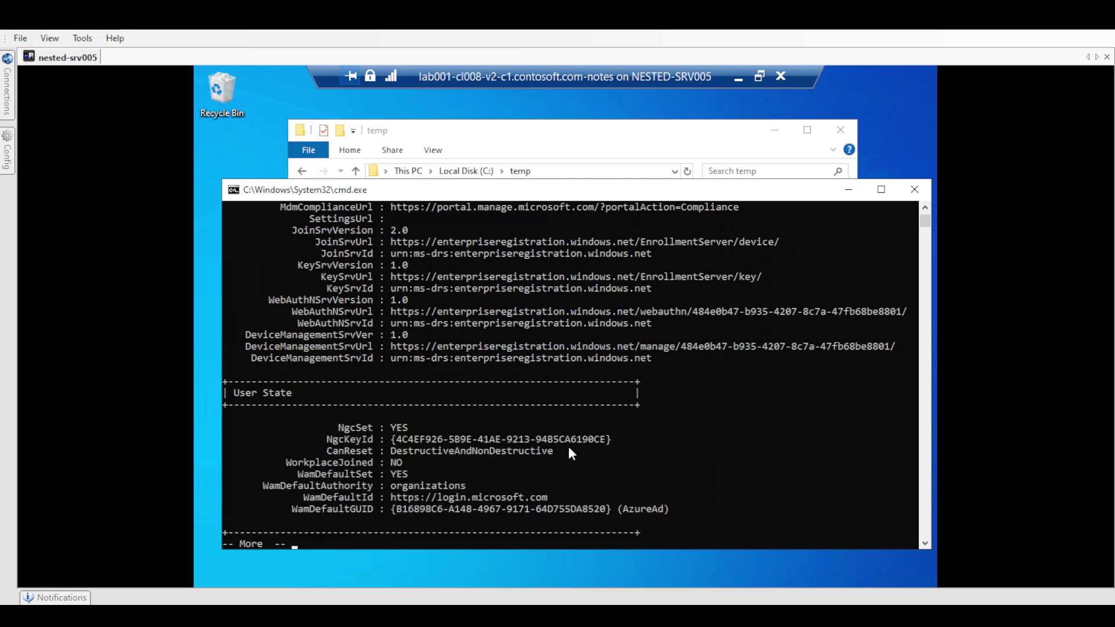
{"action": "key", "text": "Return"}
{"action": "key", "text": "Return"}
{"action": "key", "text": "Return"}
{"action": "key", "text": "Return"}
{"action": "key", "text": "Return"}
{"action": "key", "text": "Return"}
{"action": "key", "text": "Return"}
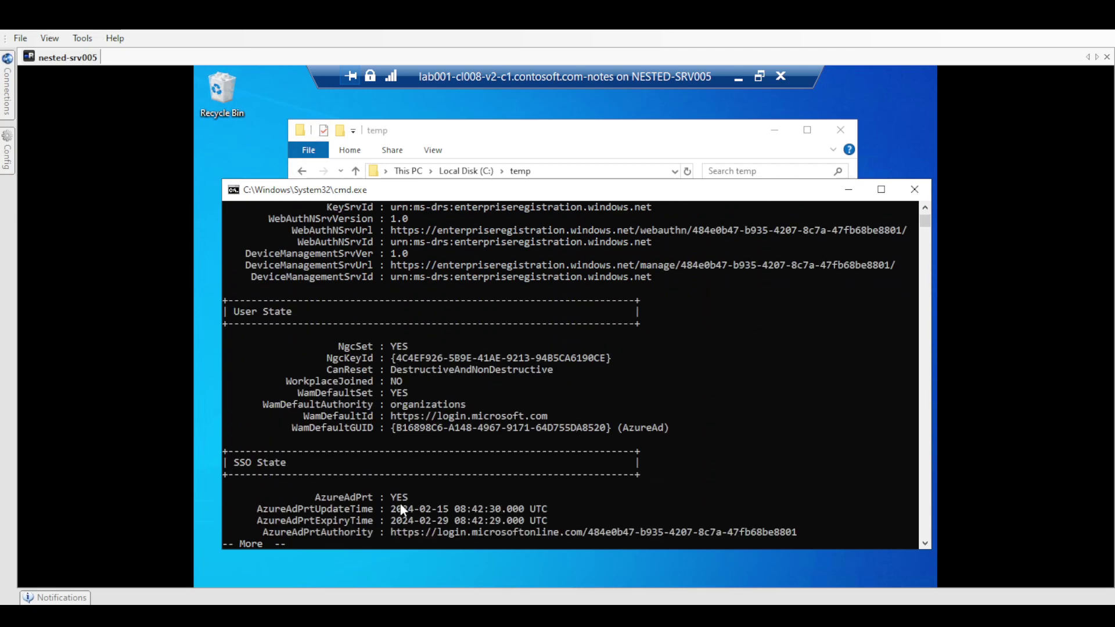
{"action": "key", "text": "Return"}
{"action": "key", "text": "Return"}
{"action": "key", "text": "Return"}
{"action": "key", "text": "Return"}
{"action": "key", "text": "Return"}
{"action": "key", "text": "Return"}
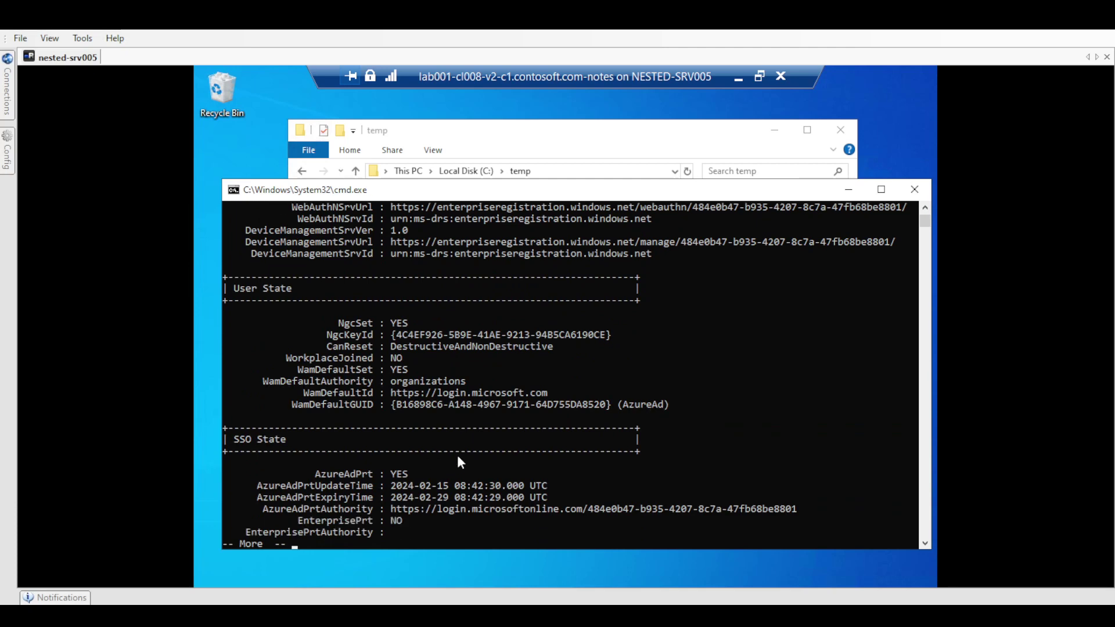
{"action": "key", "text": "Return"}
{"action": "key", "text": "Return"}
{"action": "key", "text": "Return"}
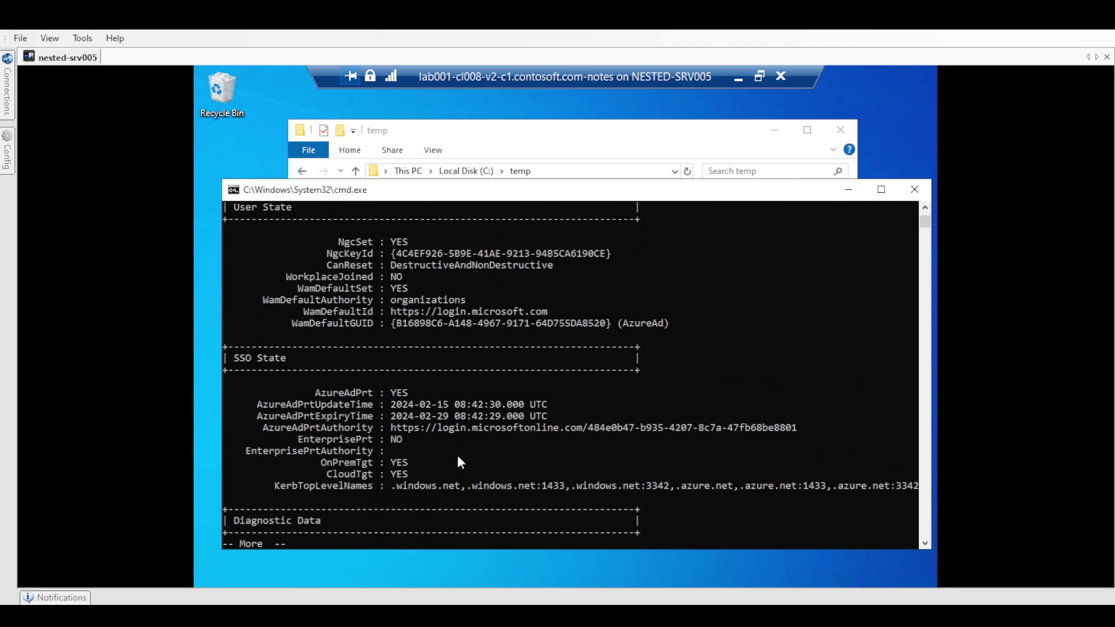
Step: Highlight the OnPremTgt and CloudTgt lines and the DomainJoined YES value
{"action": "left_click", "coordinate": [317, 462]}
{"action": "left_click_drag", "start_coordinate": [443, 482], "coordinate": [459, 476]}
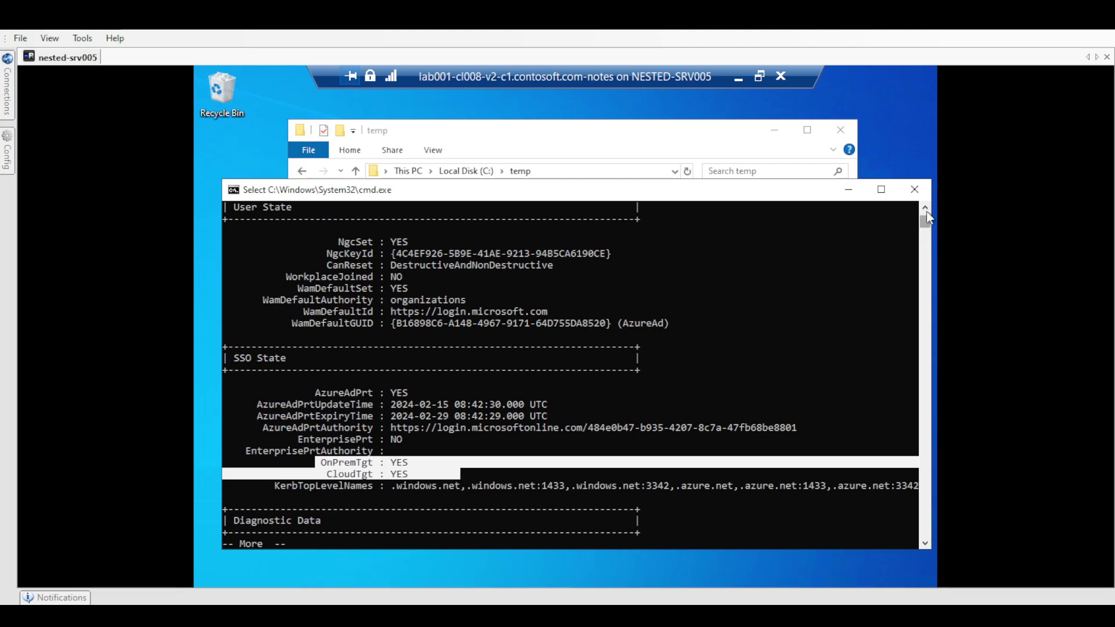
{"action": "scroll", "coordinate": [927, 217], "scroll_direction": "up", "scroll_amount": 8}
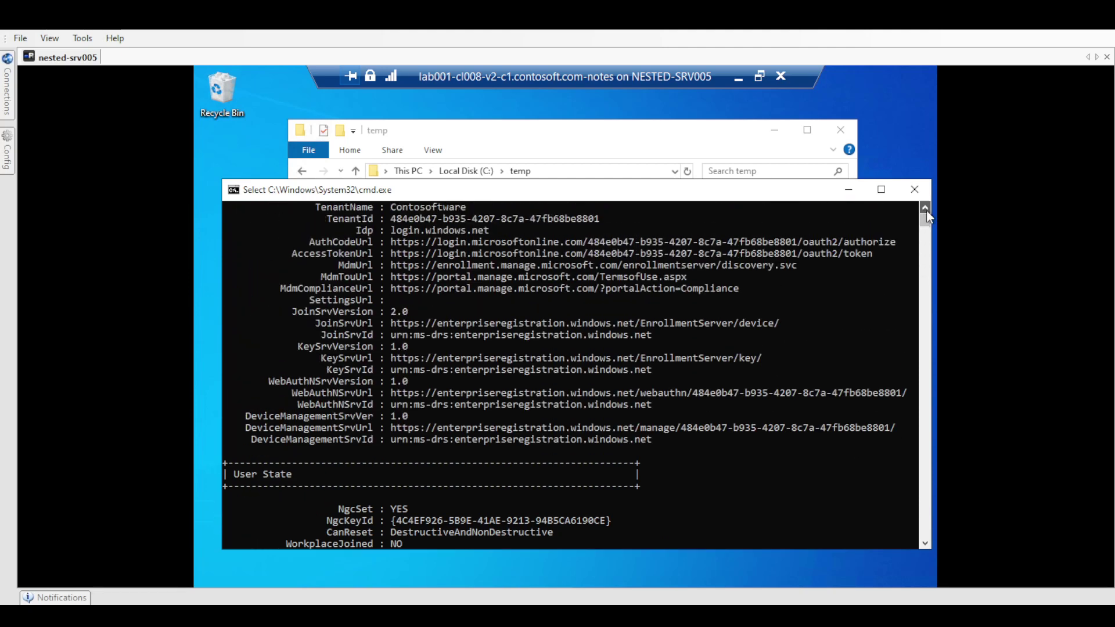
{"action": "scroll", "coordinate": [927, 217], "scroll_direction": "up", "scroll_amount": 4}
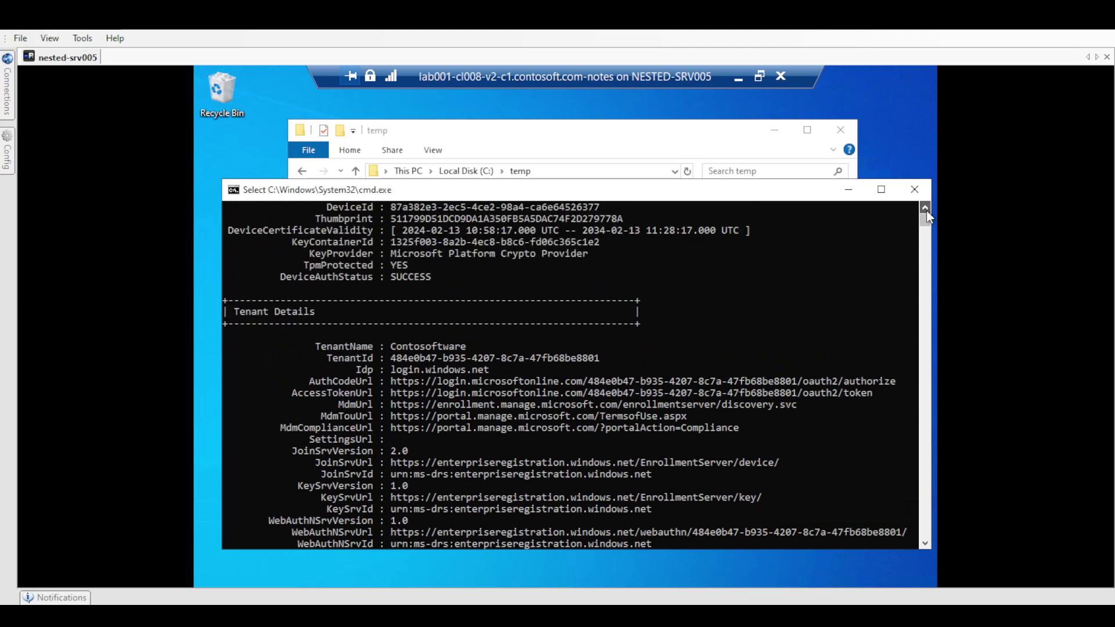
{"action": "scroll", "coordinate": [927, 217], "scroll_direction": "up", "scroll_amount": 5}
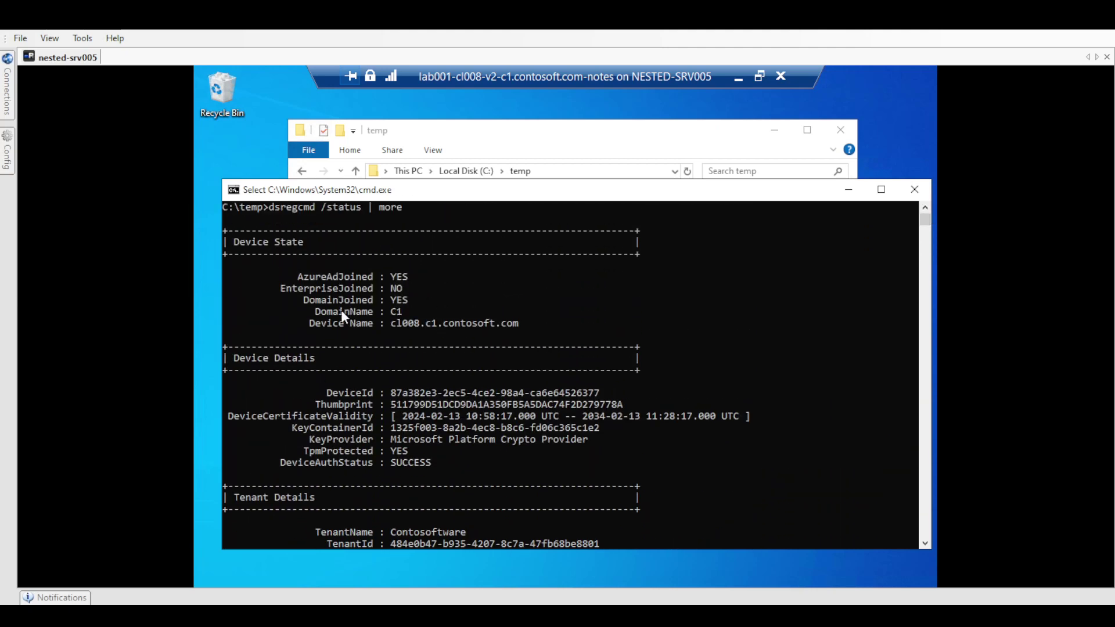
{"action": "left_click_drag", "start_coordinate": [327, 297], "coordinate": [415, 308]}
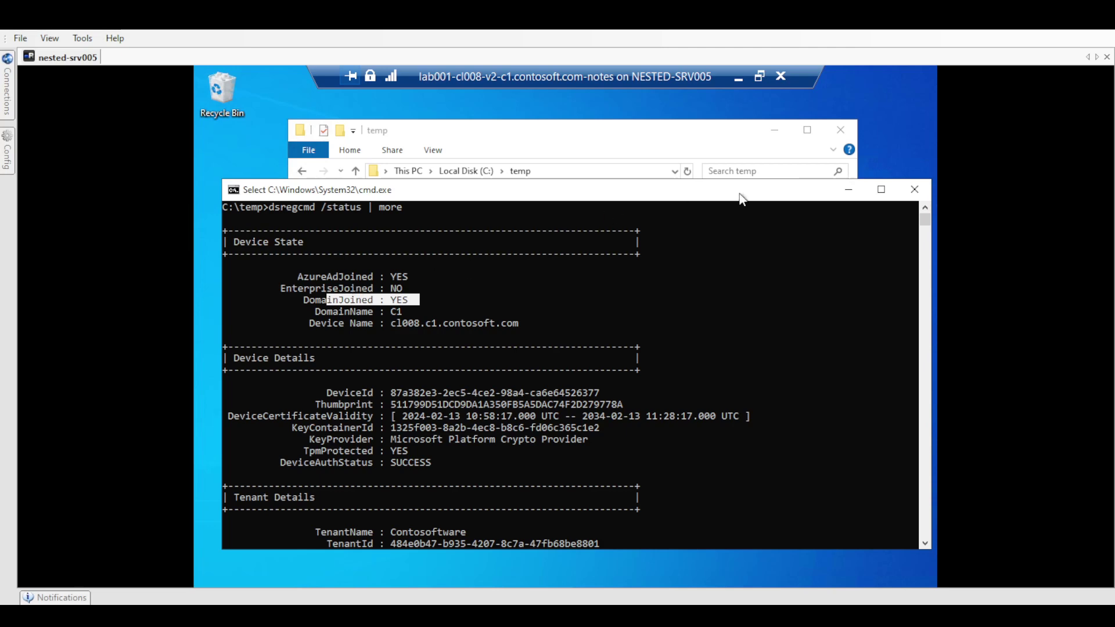
Step: Shift the console aside, exit the VM's full screen, and minimize the VM window
{"action": "left_click_drag", "start_coordinate": [783, 199], "coordinate": [754, 216]}
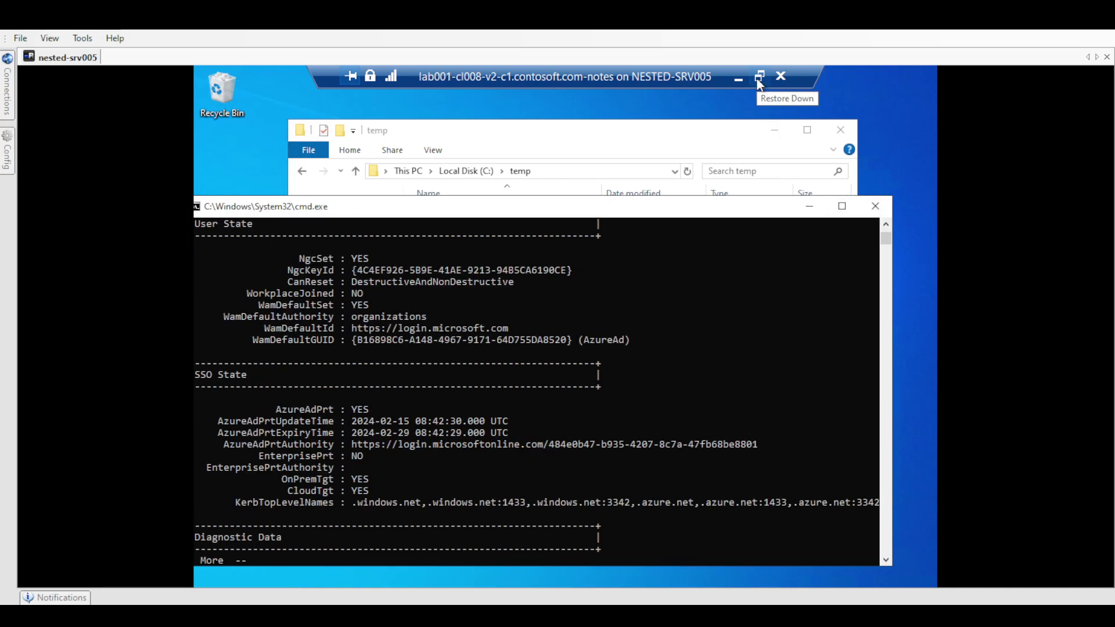
{"action": "left_click", "coordinate": [758, 76]}
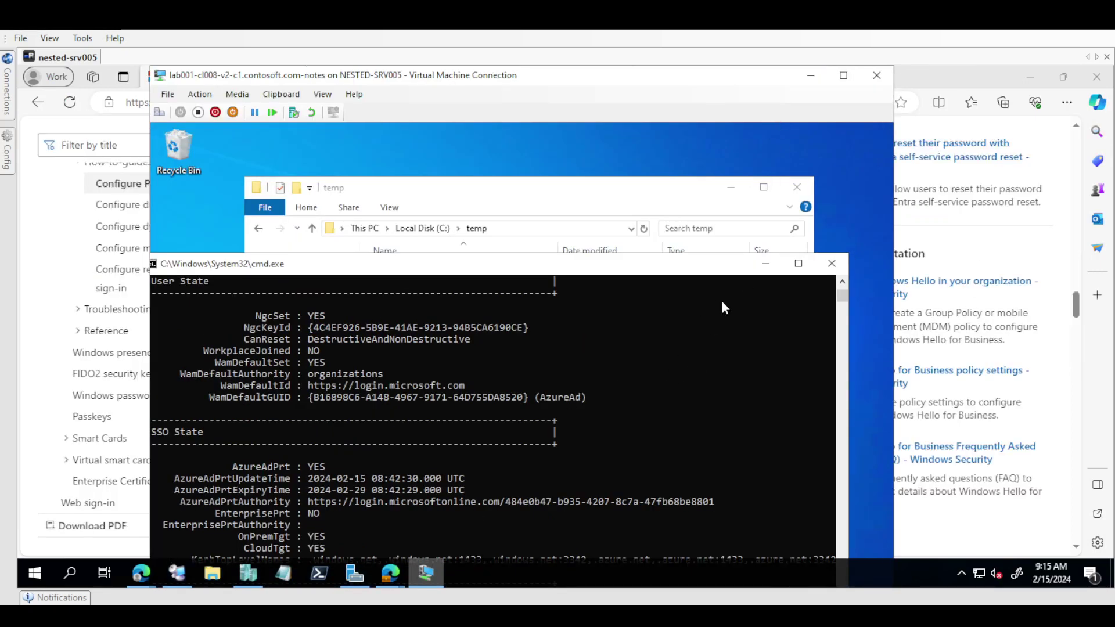
{"action": "left_click", "coordinate": [815, 75]}
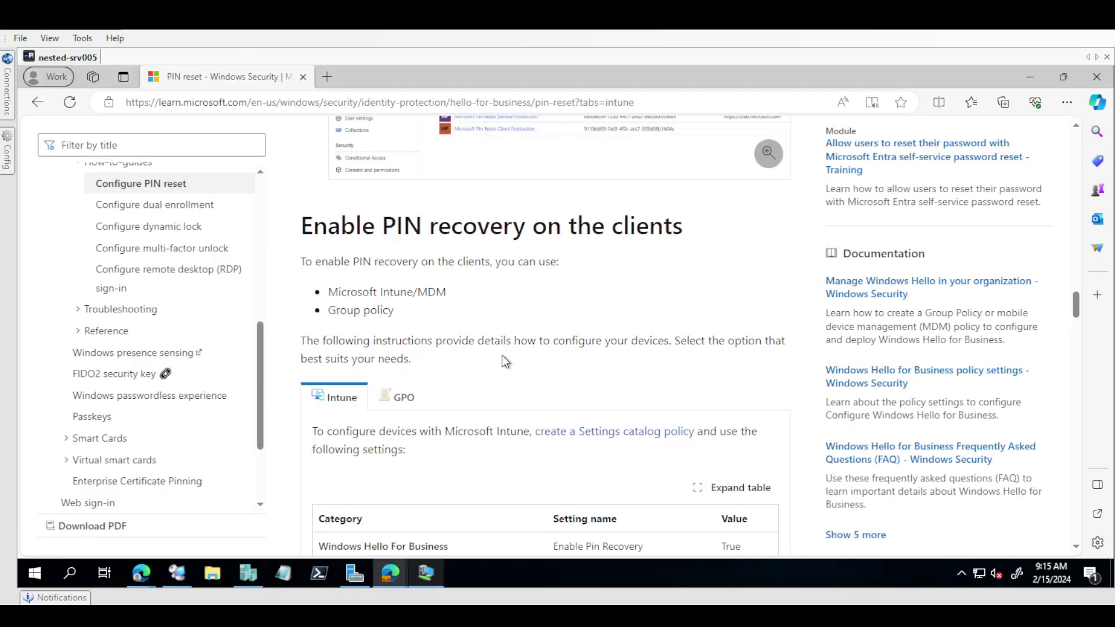
Step: Review the Intune OMA-URI settings, copying TenantId and highlighting the Windows Hello For Business category
{"action": "scroll", "coordinate": [503, 359], "scroll_direction": "down", "scroll_amount": 5}
{"action": "scroll", "coordinate": [503, 359], "scroll_direction": "down", "scroll_amount": 5}
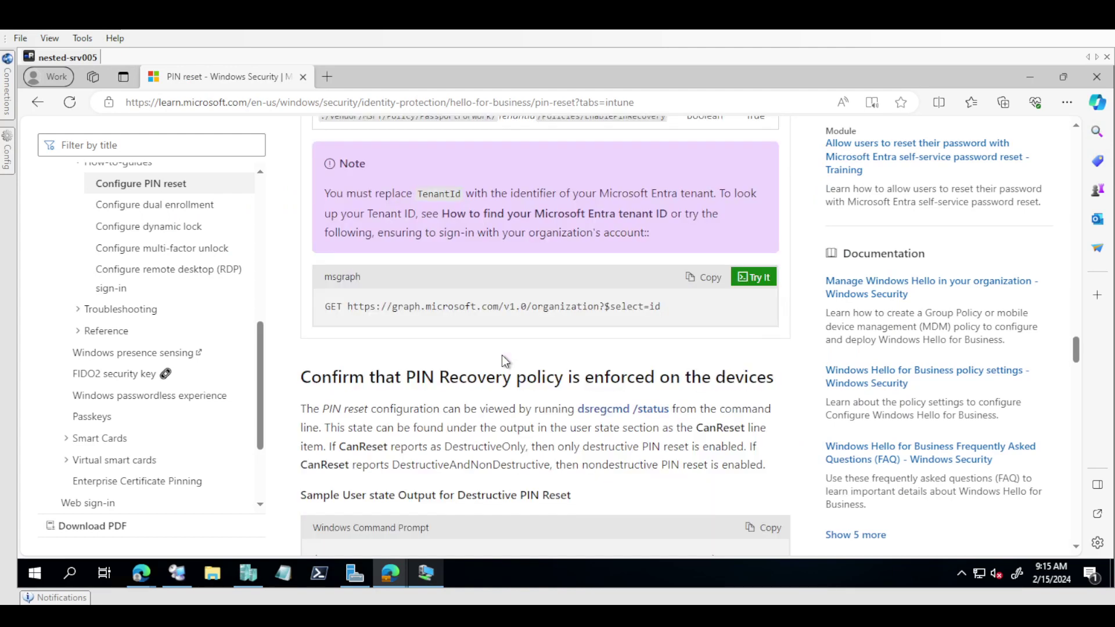
{"action": "scroll", "coordinate": [502, 359], "scroll_direction": "up", "scroll_amount": 5}
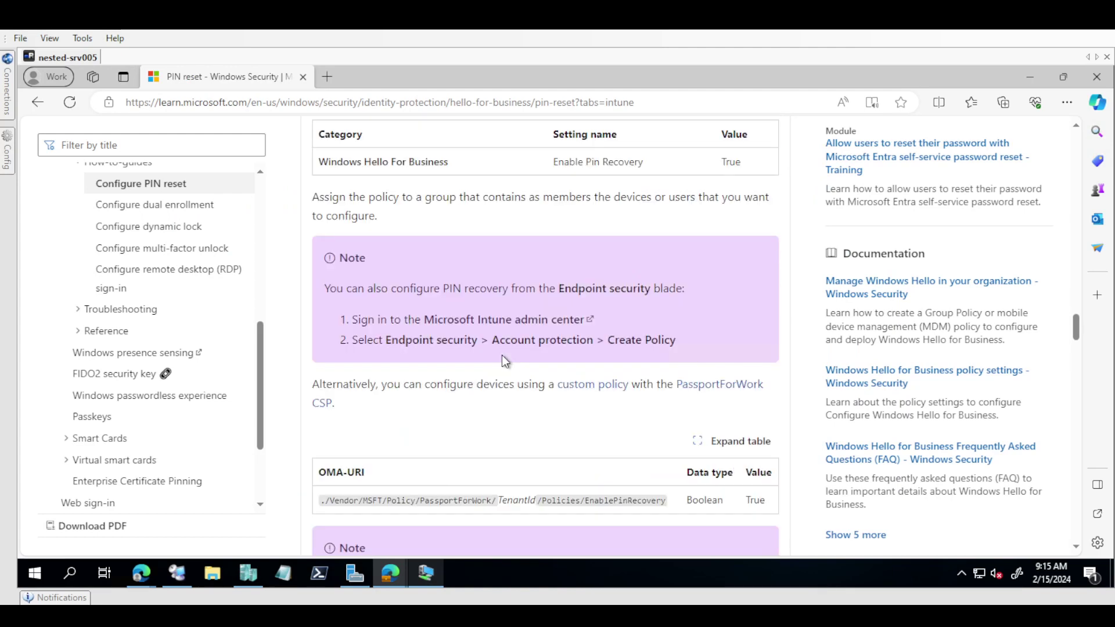
{"action": "double_click", "coordinate": [512, 501]}
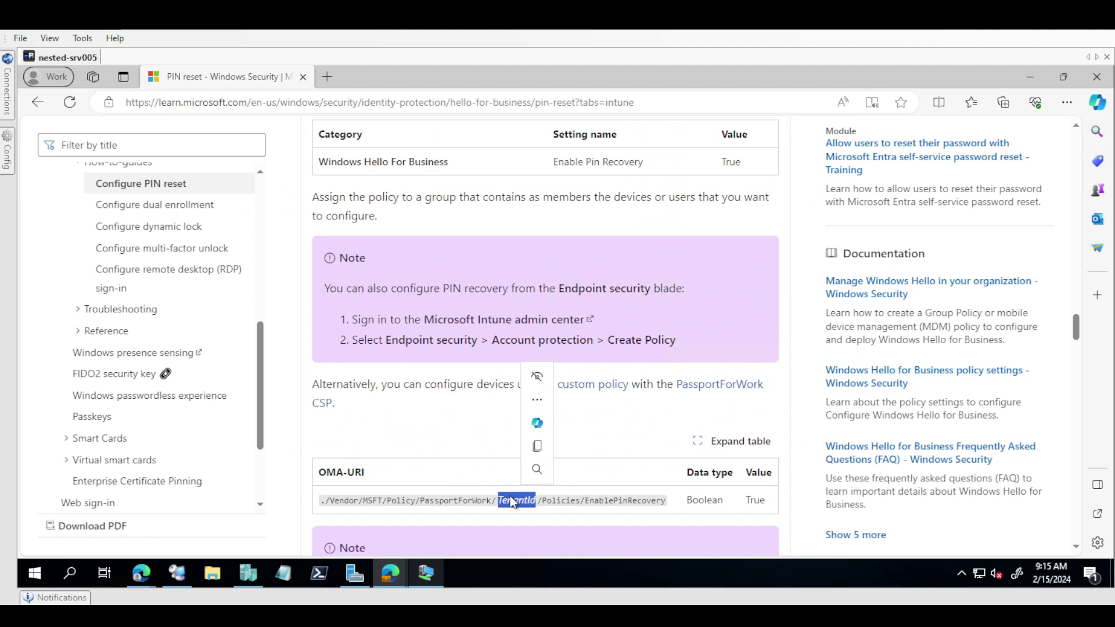
{"action": "key", "text": "ctrl+c"}
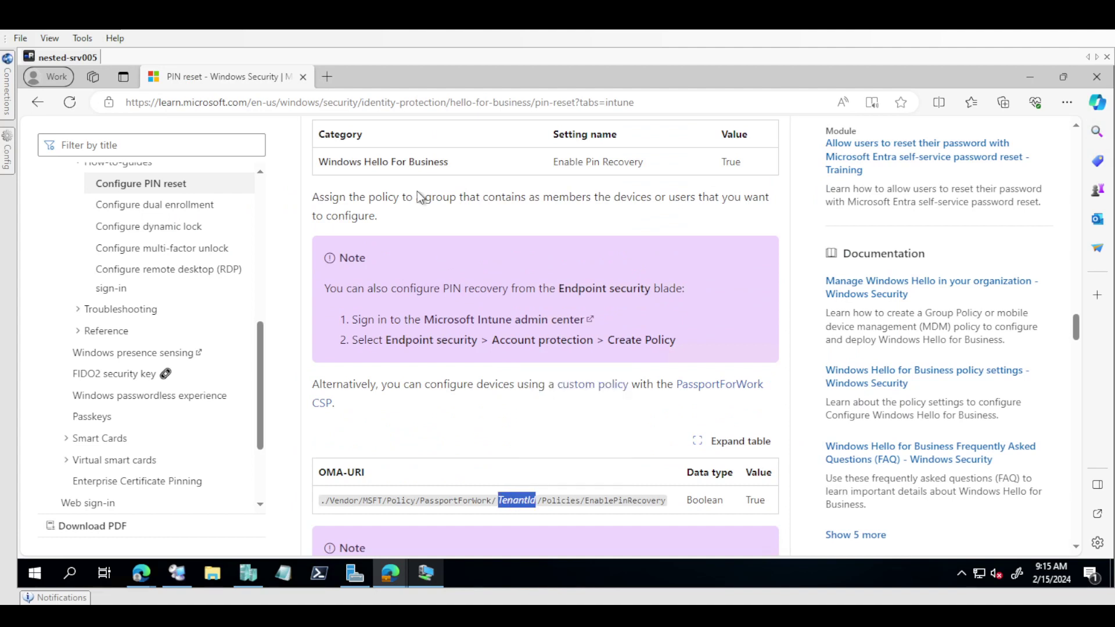
{"action": "left_click_drag", "start_coordinate": [405, 162], "coordinate": [518, 163]}
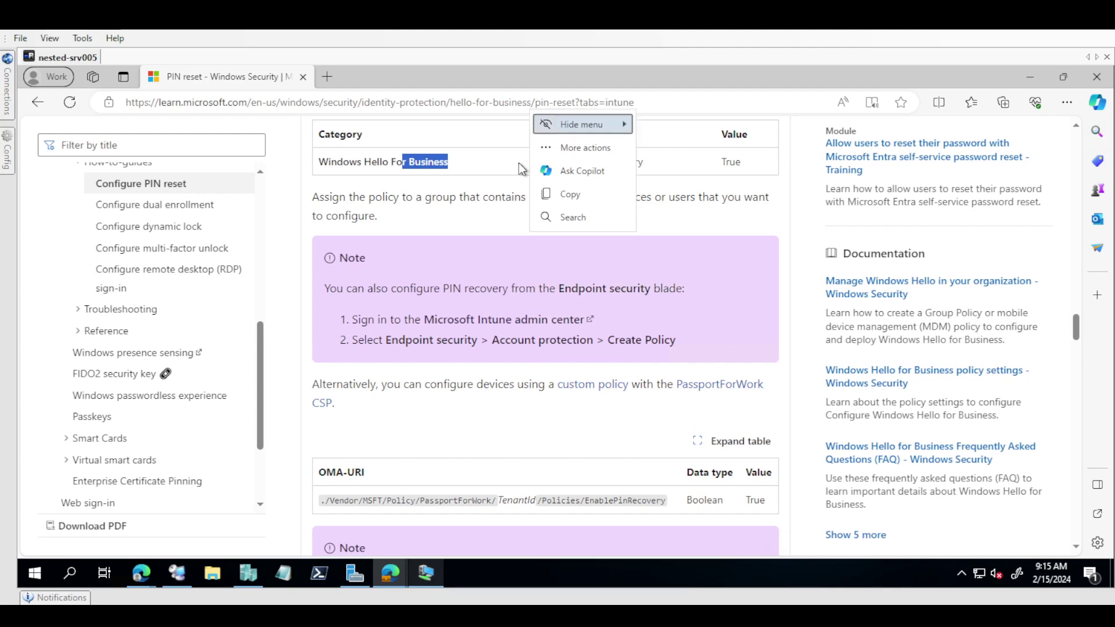
{"action": "left_click", "coordinate": [458, 235]}
Step: Compare the DestructiveOnly sample with the non-destructive sample's CanReset DestructiveAndNonDestructive value
{"action": "scroll", "coordinate": [457, 235], "scroll_direction": "down", "scroll_amount": 5}
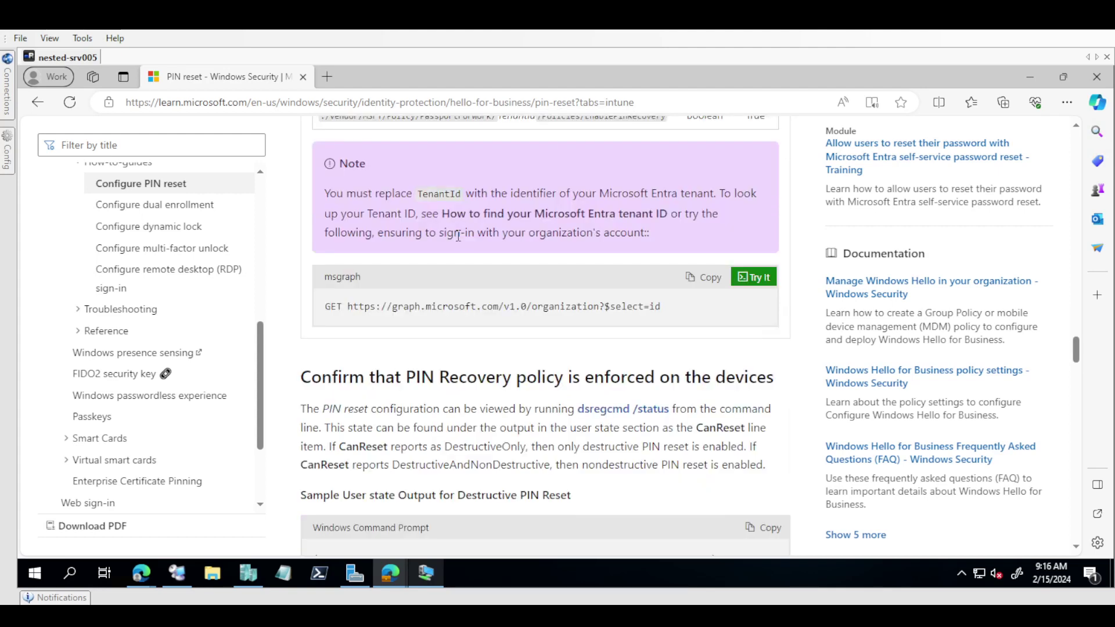
{"action": "scroll", "coordinate": [458, 236], "scroll_direction": "down", "scroll_amount": 6}
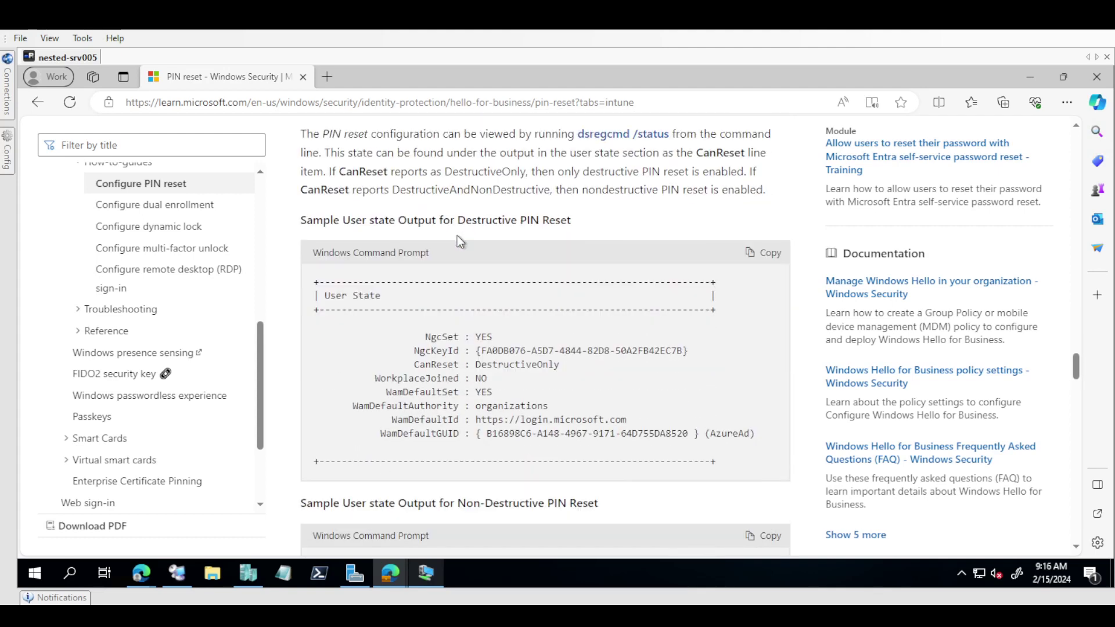
{"action": "scroll", "coordinate": [459, 235], "scroll_direction": "up", "scroll_amount": 2}
{"action": "double_click", "coordinate": [519, 364]}
{"action": "scroll", "coordinate": [519, 364], "scroll_direction": "down", "scroll_amount": 7}
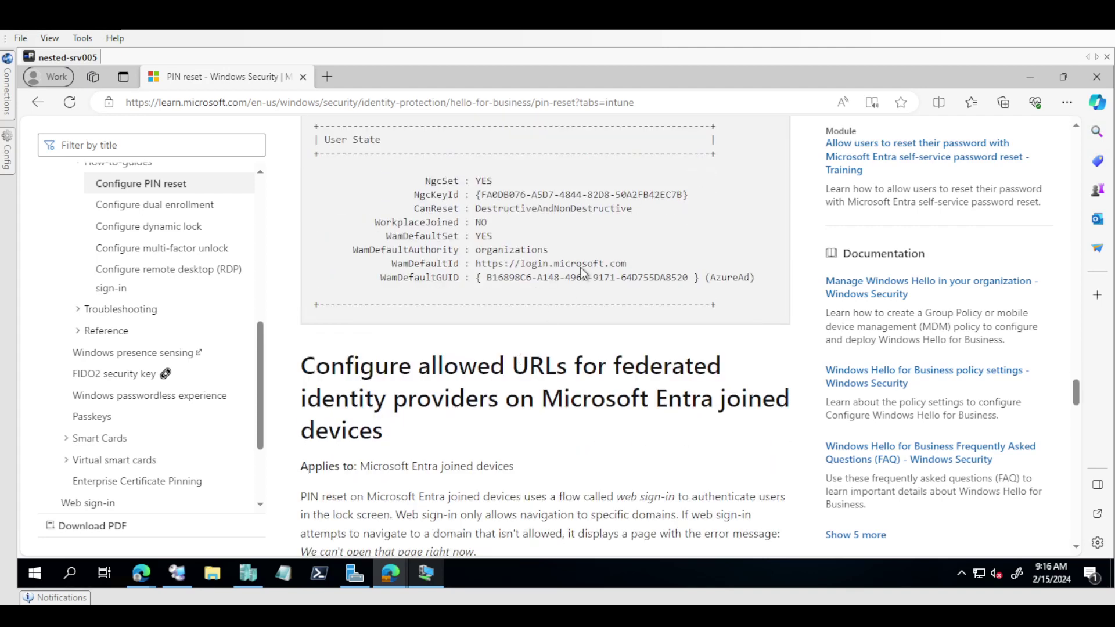
{"action": "triple_click", "coordinate": [562, 216]}
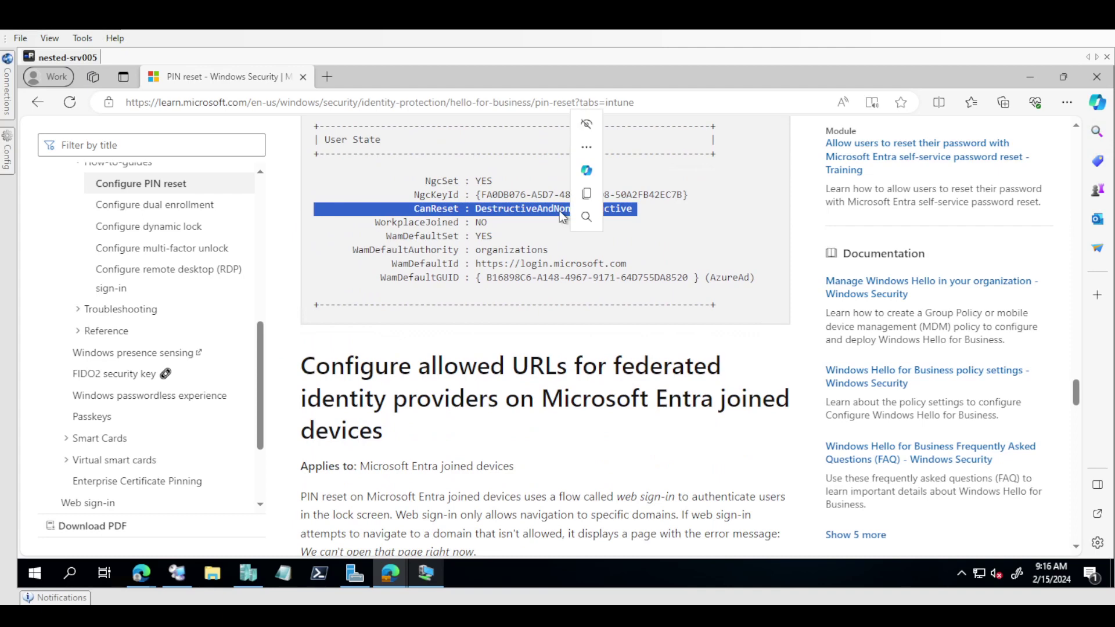
{"action": "double_click", "coordinate": [530, 216]}
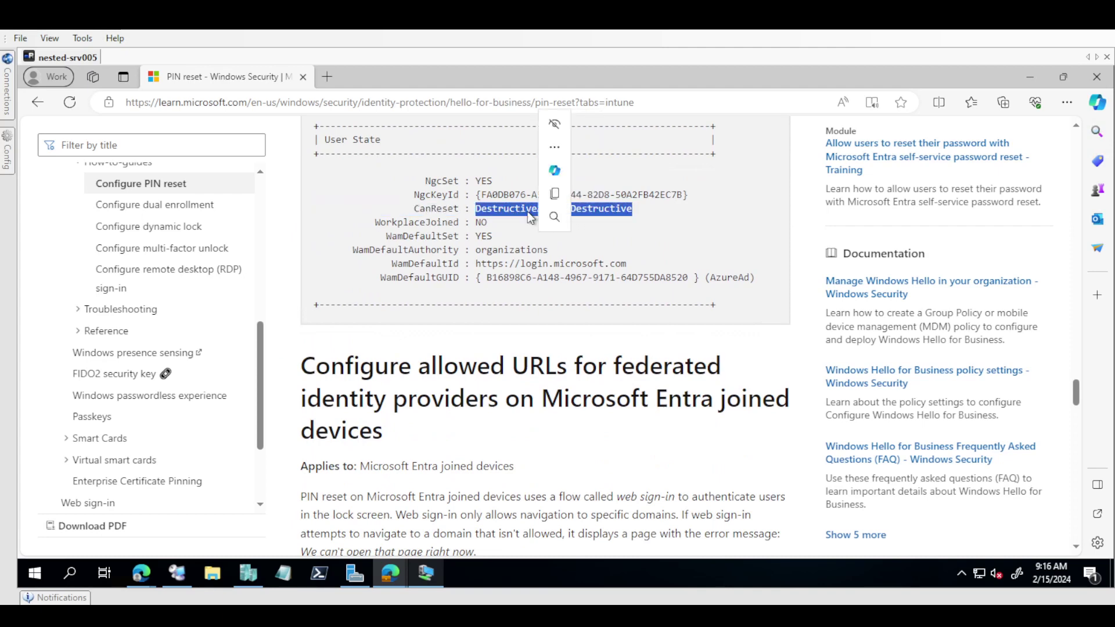
{"action": "left_click", "coordinate": [413, 402]}
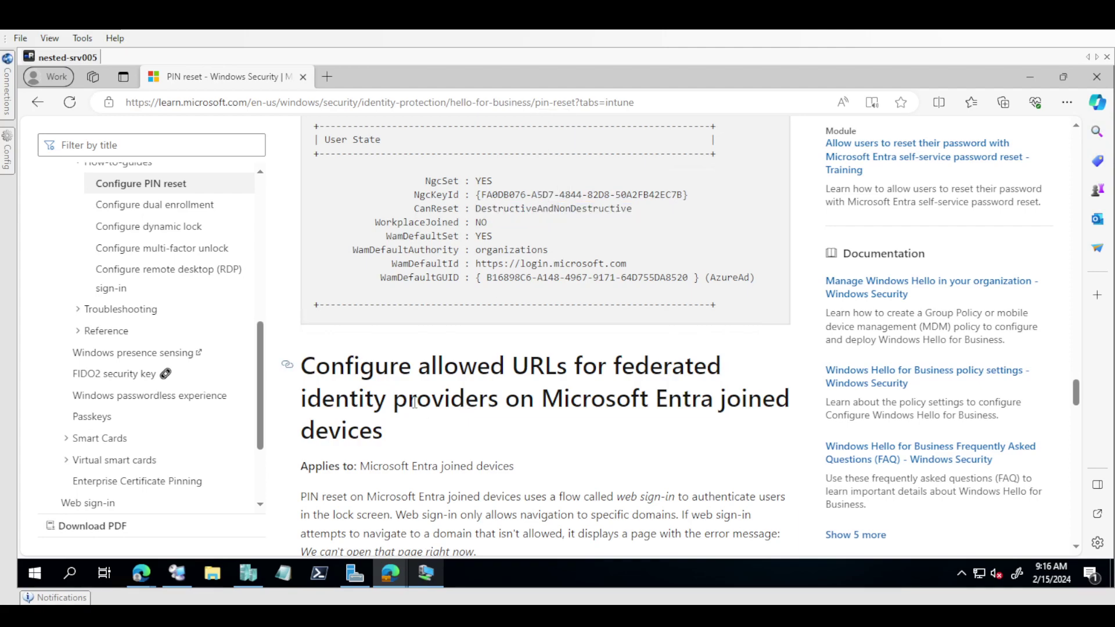
Step: Scroll to and highlight the steps for resetting the PIN from Settings
{"action": "scroll", "coordinate": [414, 403], "scroll_direction": "down", "scroll_amount": 3}
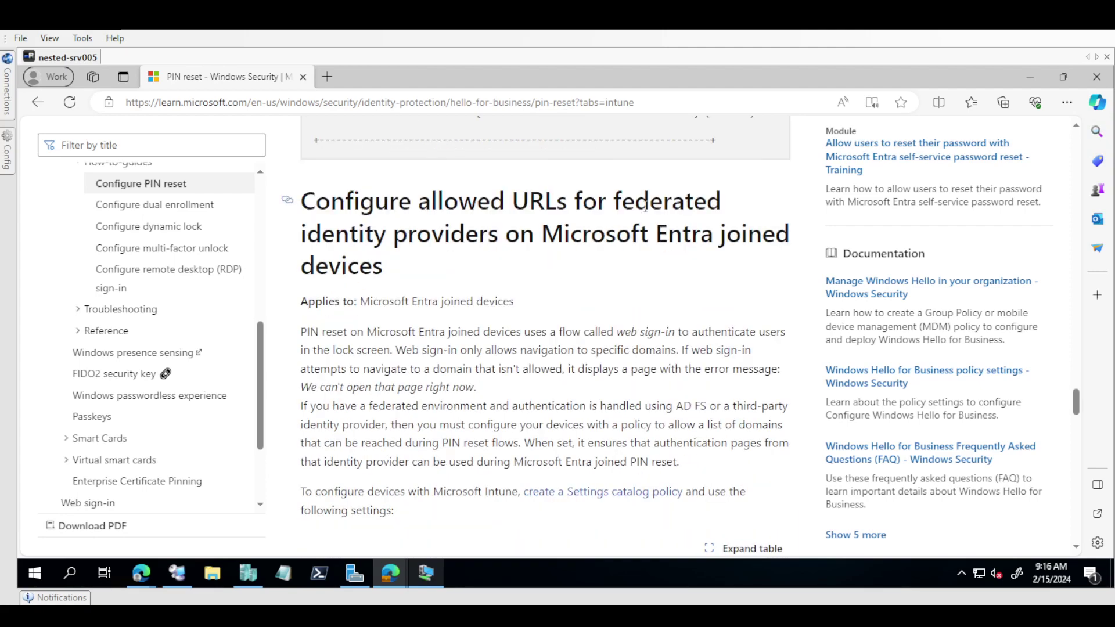
{"action": "scroll", "coordinate": [645, 207], "scroll_direction": "down", "scroll_amount": 10}
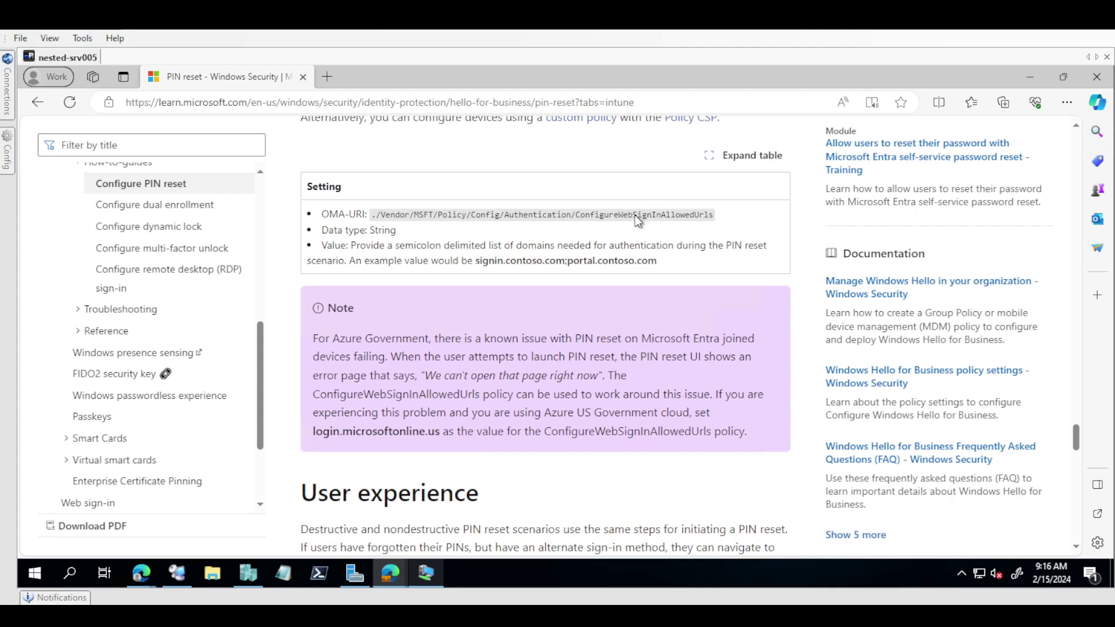
{"action": "scroll", "coordinate": [546, 248], "scroll_direction": "down", "scroll_amount": 1}
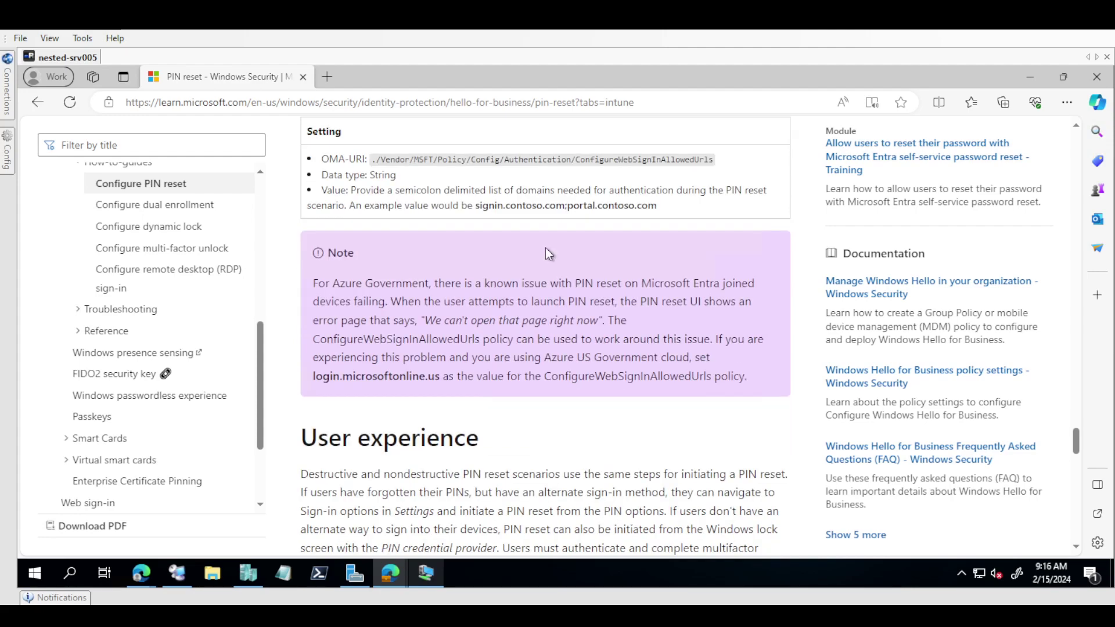
{"action": "scroll", "coordinate": [546, 247], "scroll_direction": "down", "scroll_amount": 8}
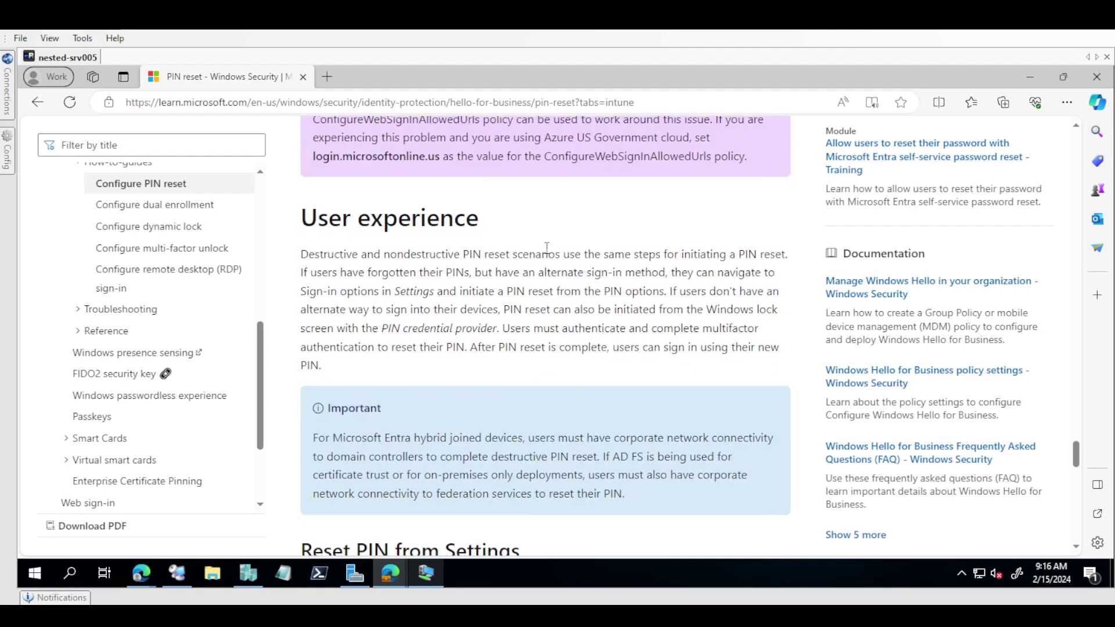
{"action": "scroll", "coordinate": [547, 248], "scroll_direction": "down", "scroll_amount": 3}
{"action": "scroll", "coordinate": [546, 249], "scroll_direction": "up", "scroll_amount": 4}
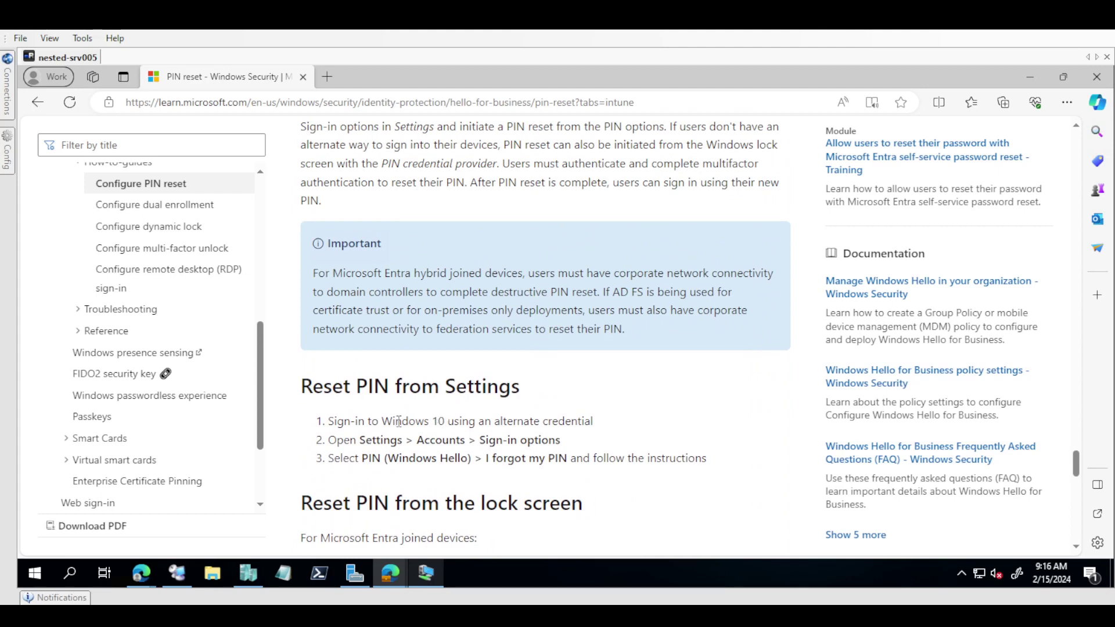
{"action": "left_click_drag", "start_coordinate": [382, 423], "coordinate": [567, 428]}
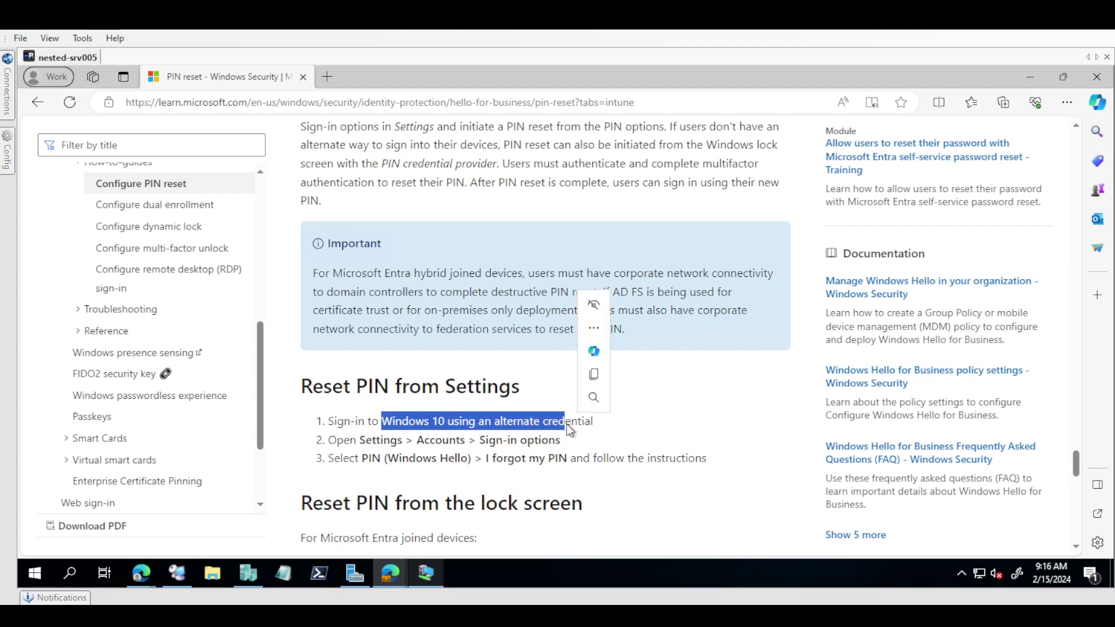
{"action": "left_click", "coordinate": [467, 455]}
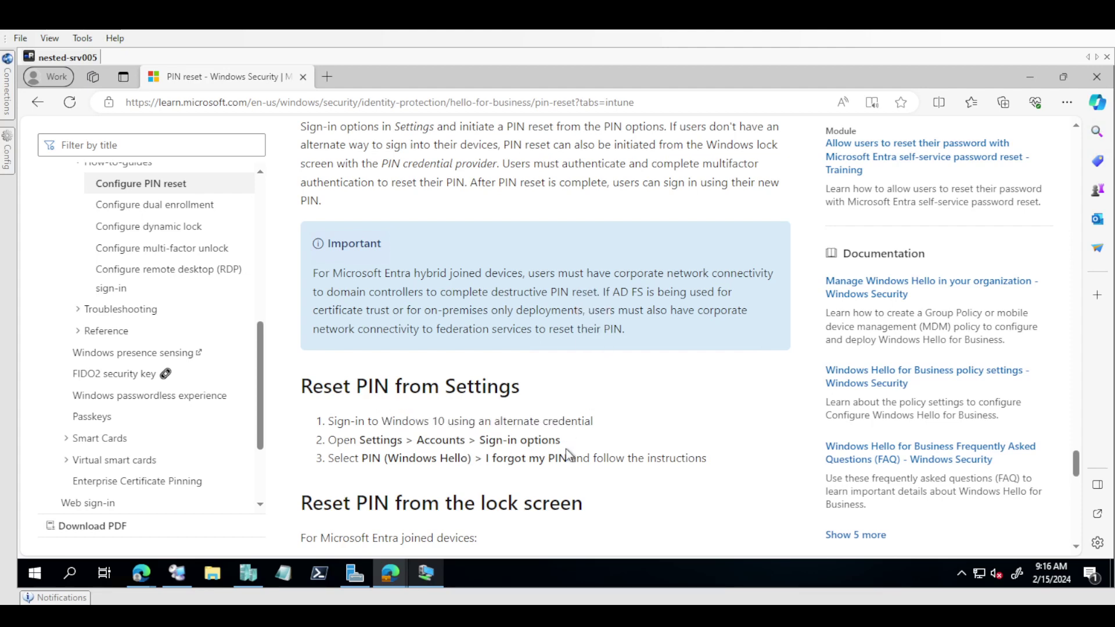
{"action": "left_click_drag", "start_coordinate": [568, 458], "coordinate": [463, 421]}
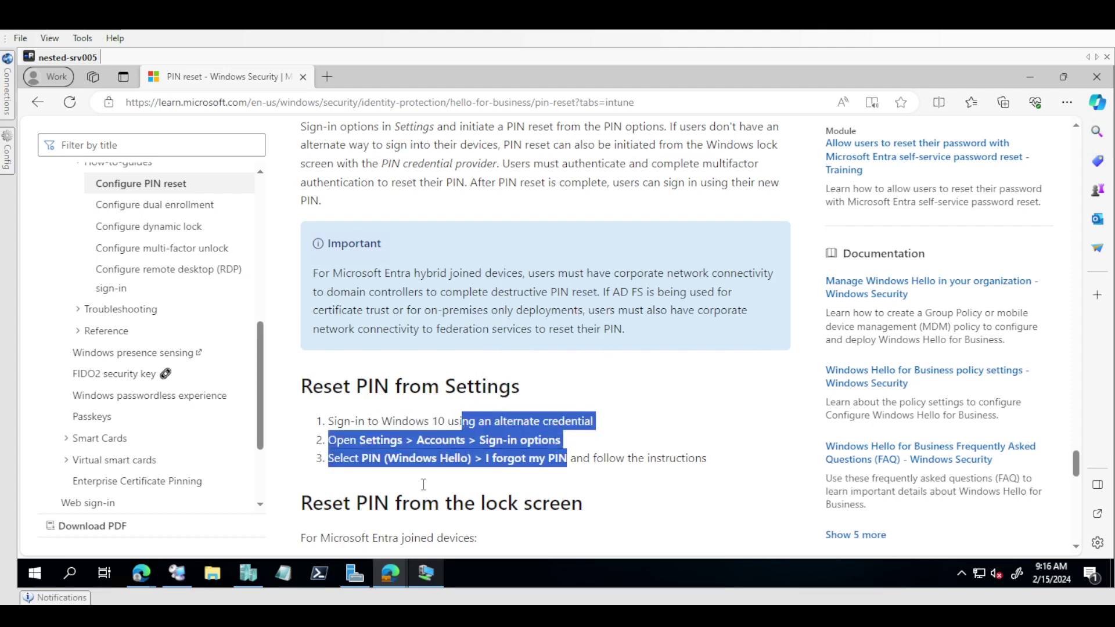
{"action": "left_click", "coordinate": [400, 493]}
Step: Highlight the lock-screen PIN reset heading, then return to the CL008 VM session
{"action": "scroll", "coordinate": [400, 493], "scroll_direction": "down", "scroll_amount": 5}
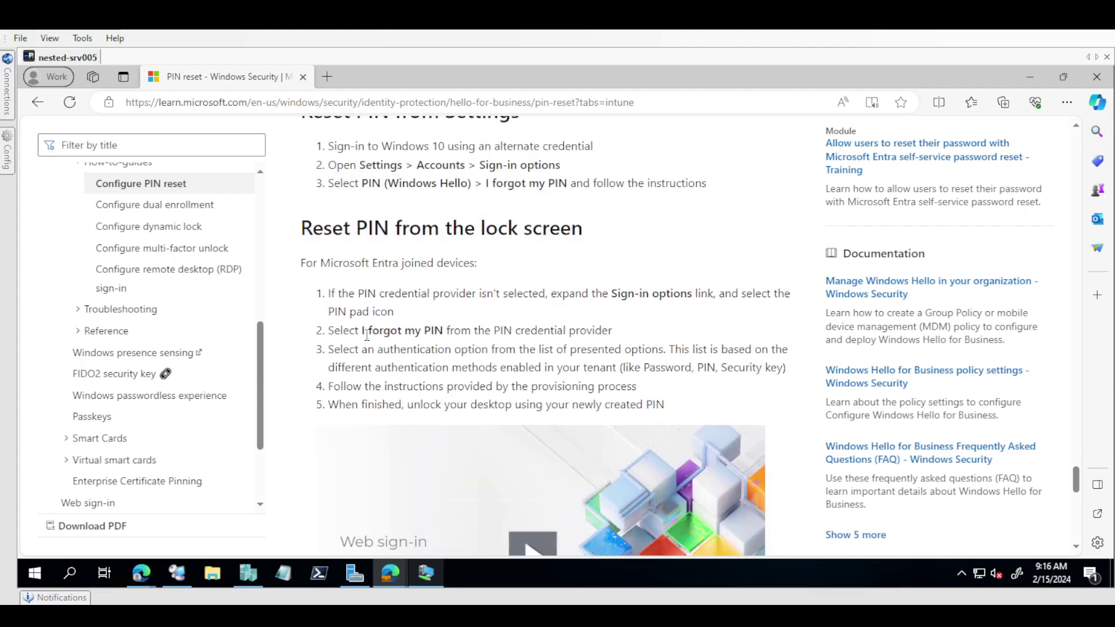
{"action": "scroll", "coordinate": [509, 333], "scroll_direction": "up", "scroll_amount": 3}
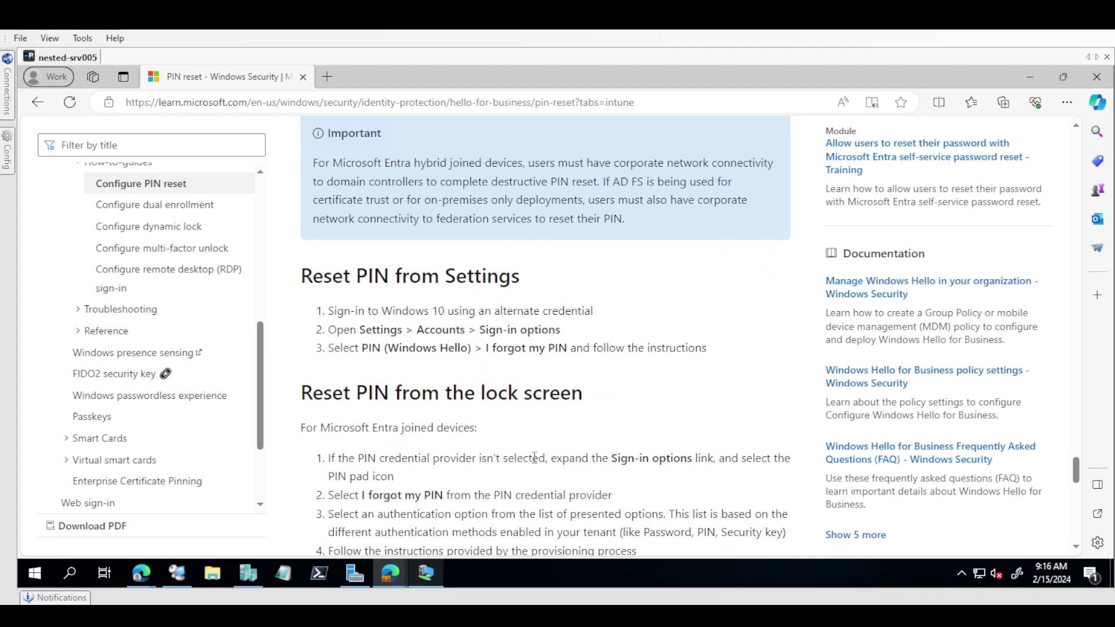
{"action": "left_click_drag", "start_coordinate": [390, 395], "coordinate": [498, 395]}
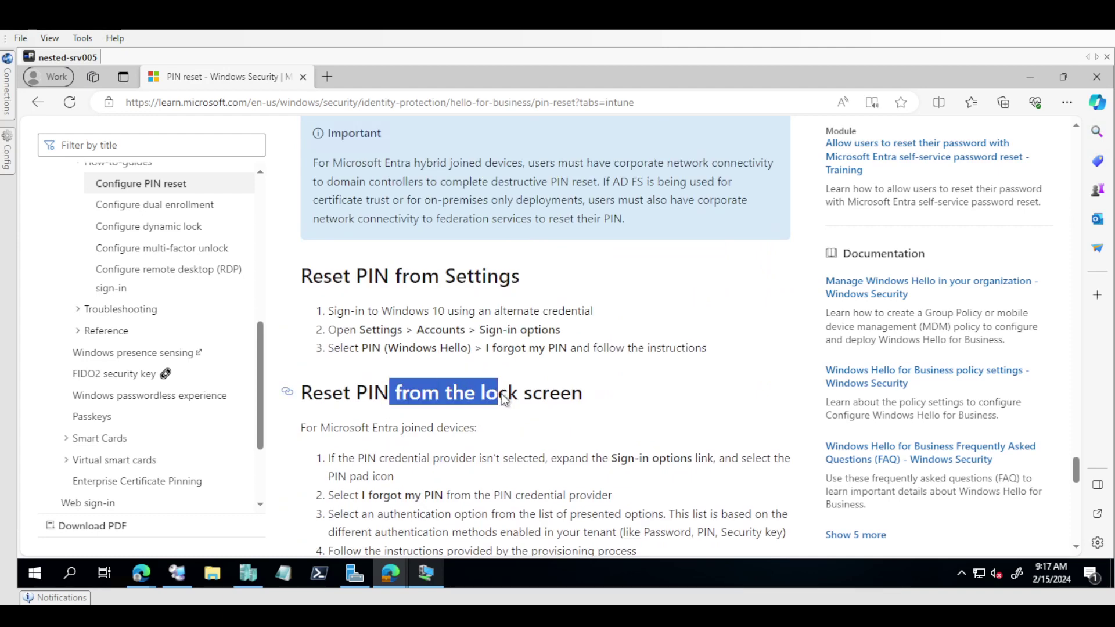
{"action": "left_click", "coordinate": [429, 574]}
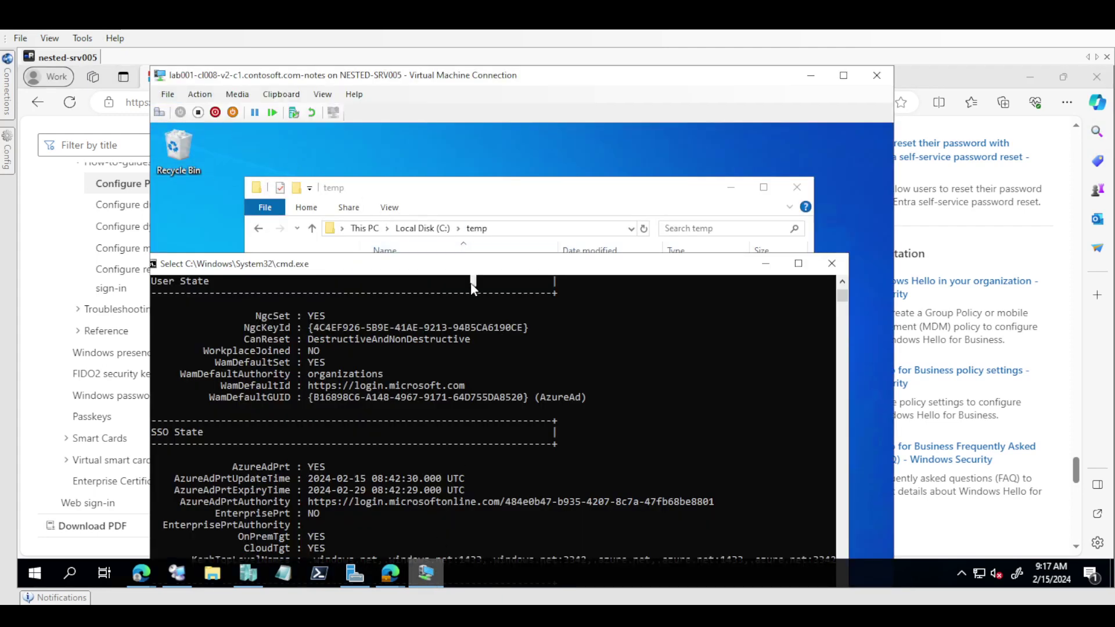
Step: Scroll through the dsregcmd output, then run logoff from the temp folder's address bar
{"action": "scroll", "coordinate": [471, 282], "scroll_direction": "down", "scroll_amount": 1}
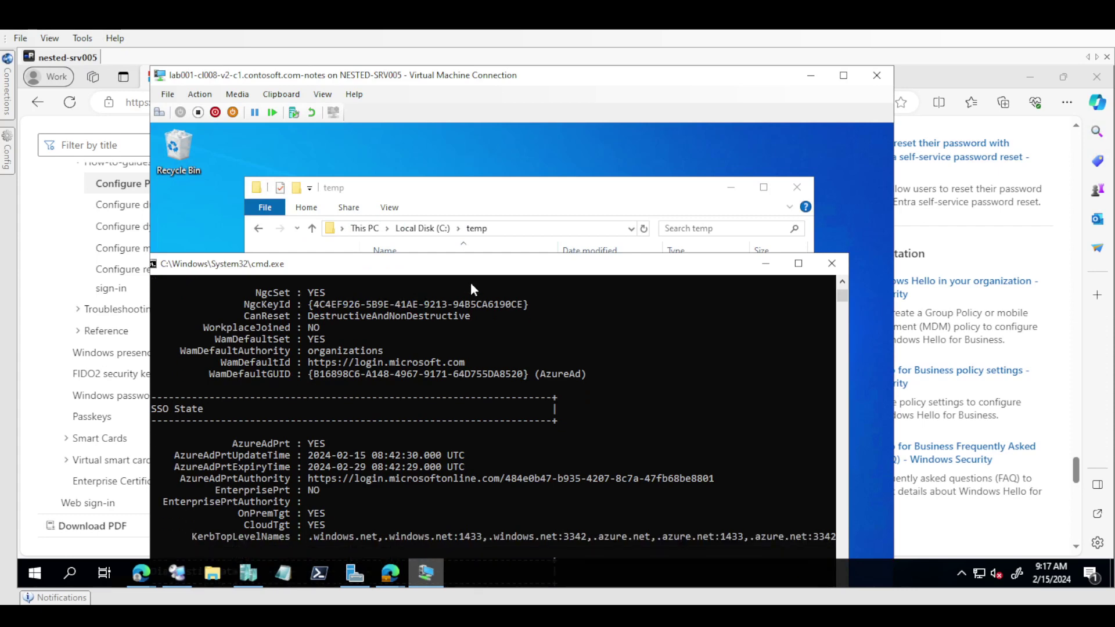
{"action": "scroll", "coordinate": [471, 285], "scroll_direction": "down", "scroll_amount": 10}
{"action": "scroll", "coordinate": [471, 282], "scroll_direction": "down", "scroll_amount": 1}
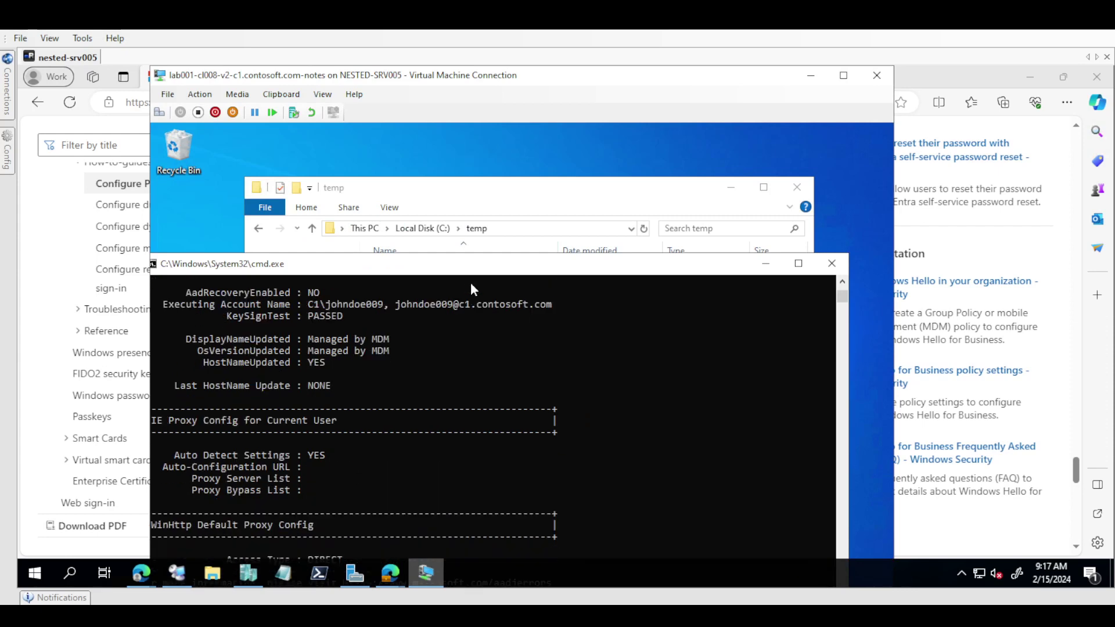
{"action": "left_click", "coordinate": [556, 230]}
{"action": "type", "text": "lo"}
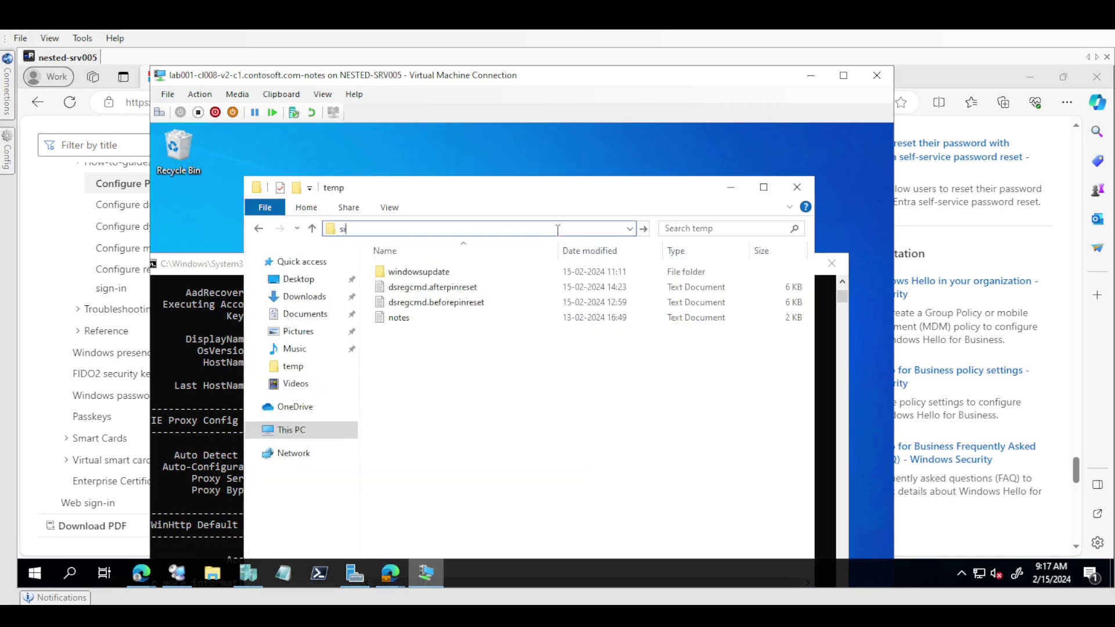
{"action": "type", "text": "goff"}
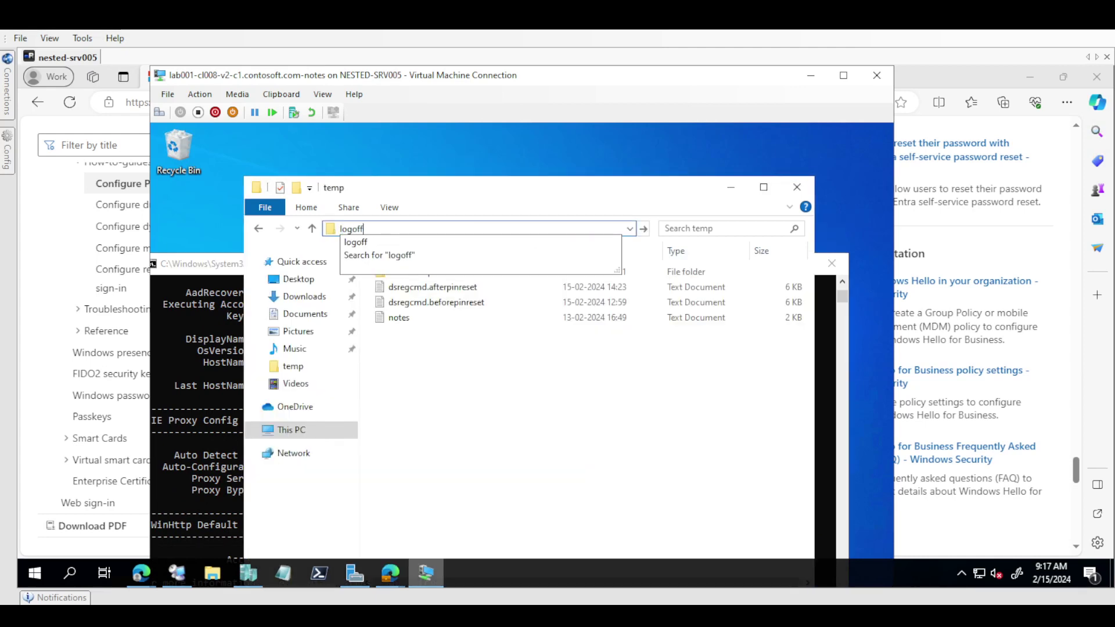
{"action": "key", "text": "Return"}
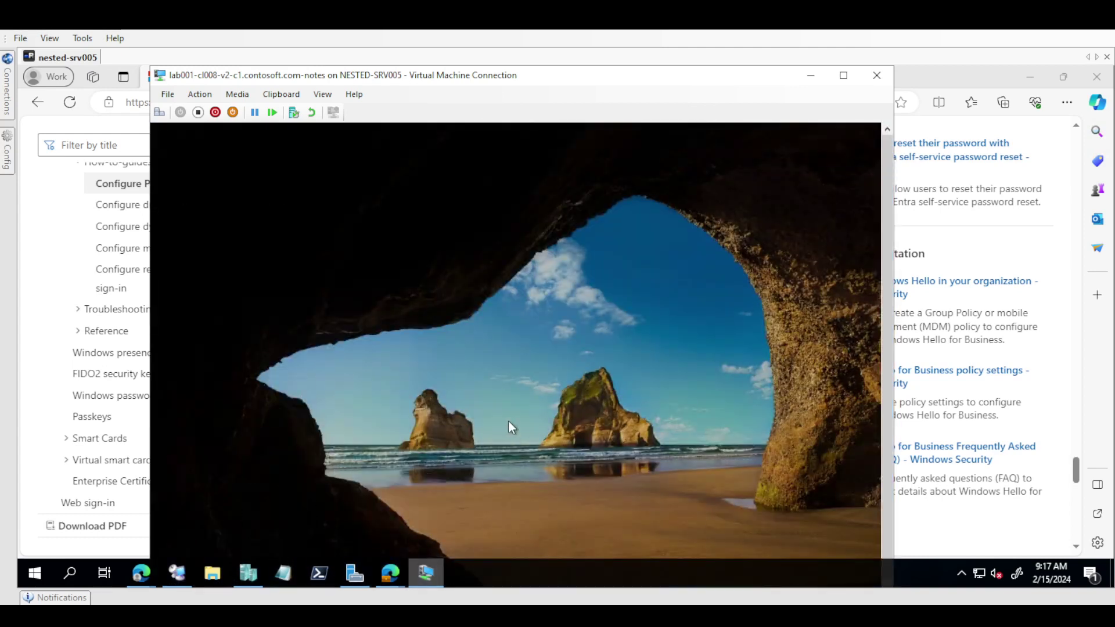
Step: Choose I forgot my PIN, verify with the account password, and maximize the VM window
{"action": "left_click", "coordinate": [507, 421]}
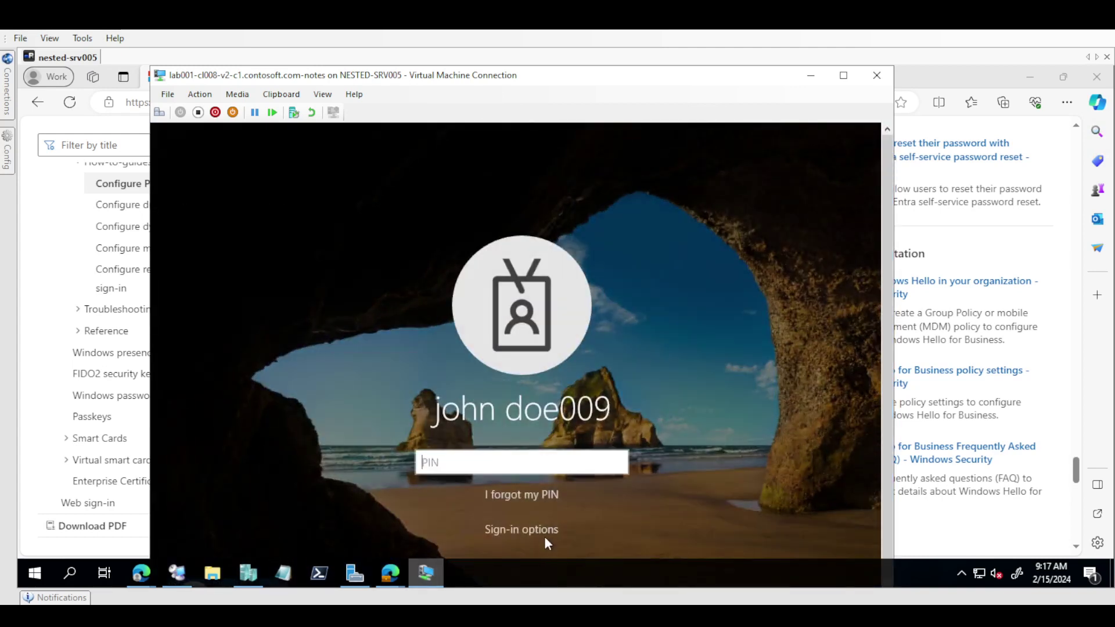
{"action": "left_click", "coordinate": [529, 494]}
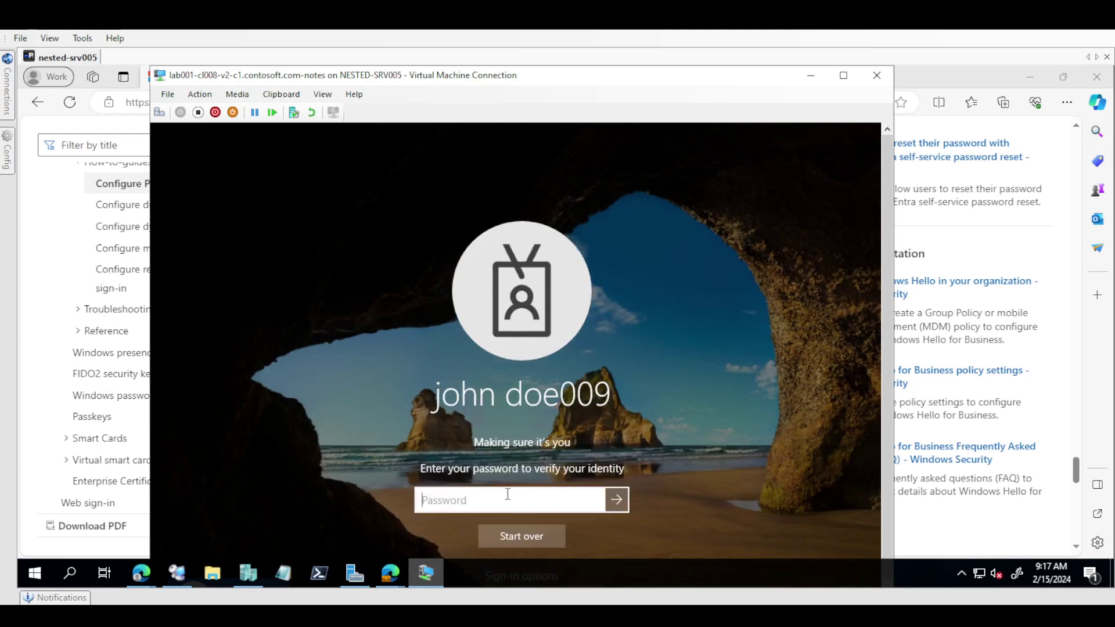
{"action": "type", "text": "Pa55w.rd"}
{"action": "key", "text": "Return"}
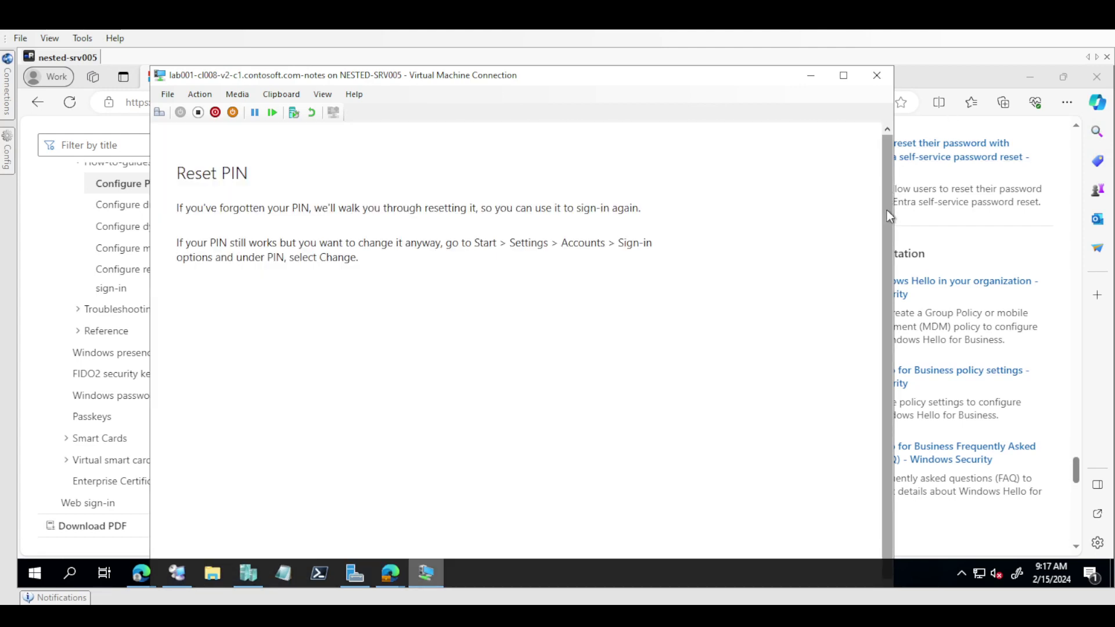
{"action": "left_click_drag", "start_coordinate": [887, 210], "coordinate": [894, 407]}
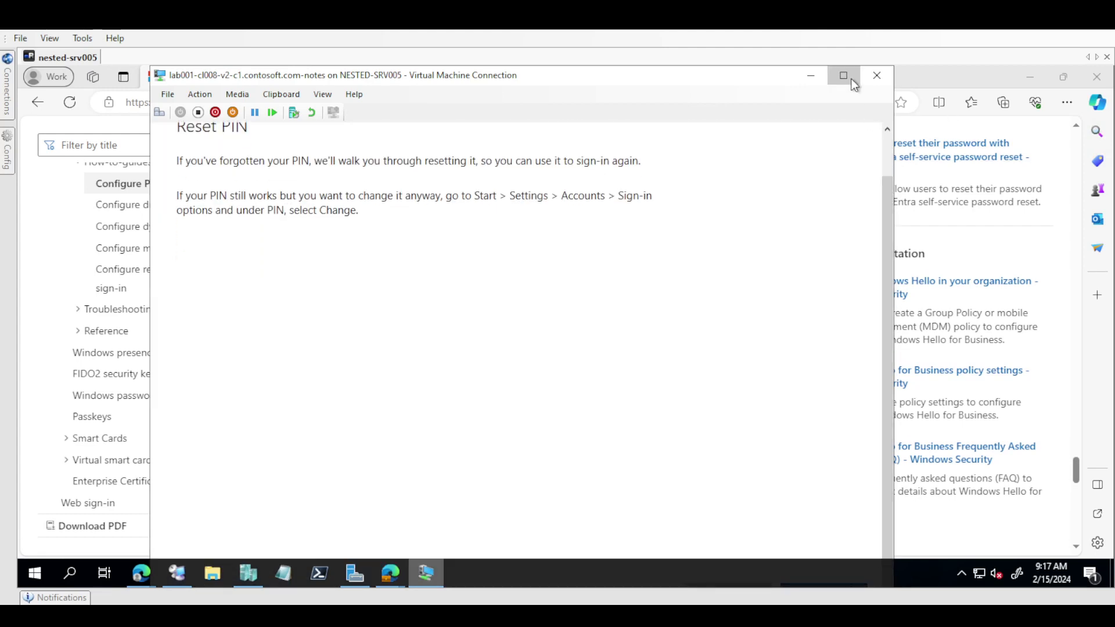
{"action": "left_click", "coordinate": [844, 76]}
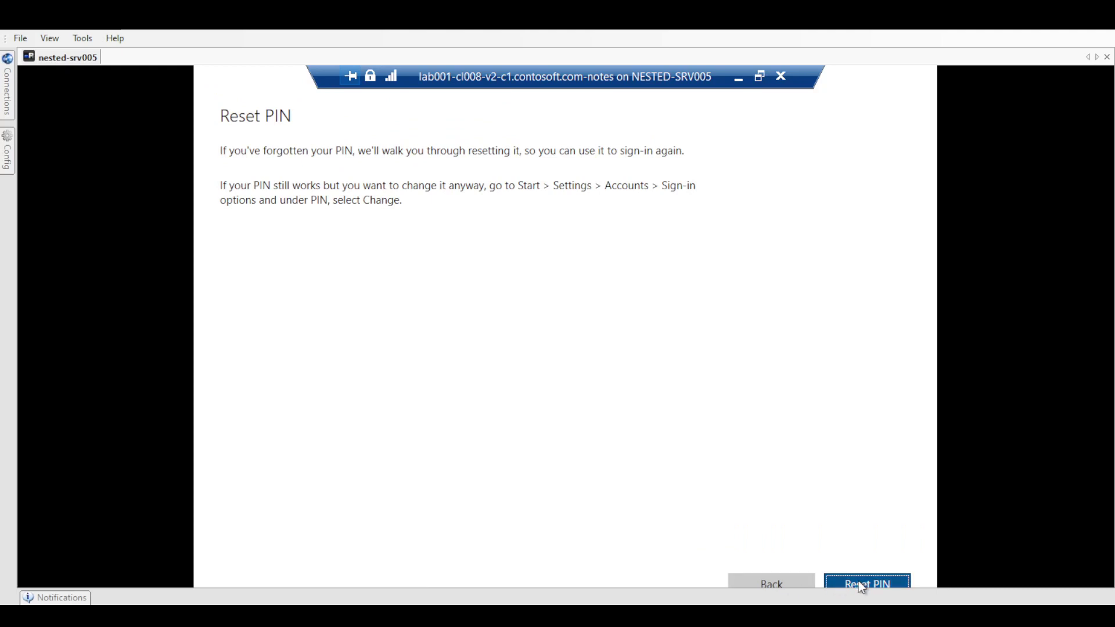
Step: Reset the PIN for the work account, set and confirm a new PIN, and sign in
{"action": "left_click", "coordinate": [859, 582]}
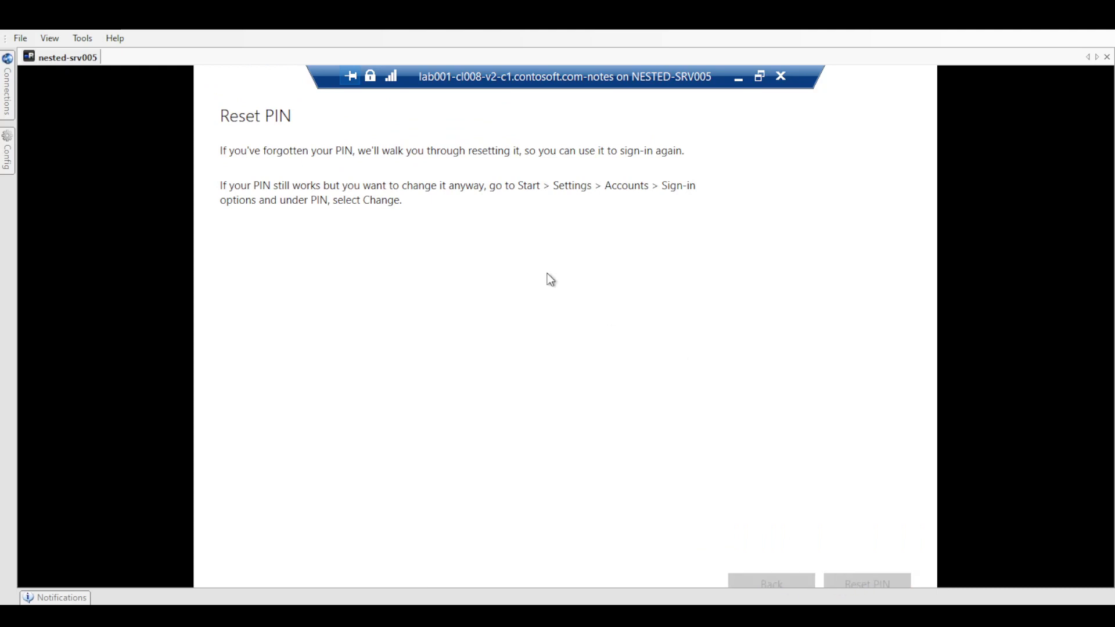
{"action": "left_click", "coordinate": [518, 335]}
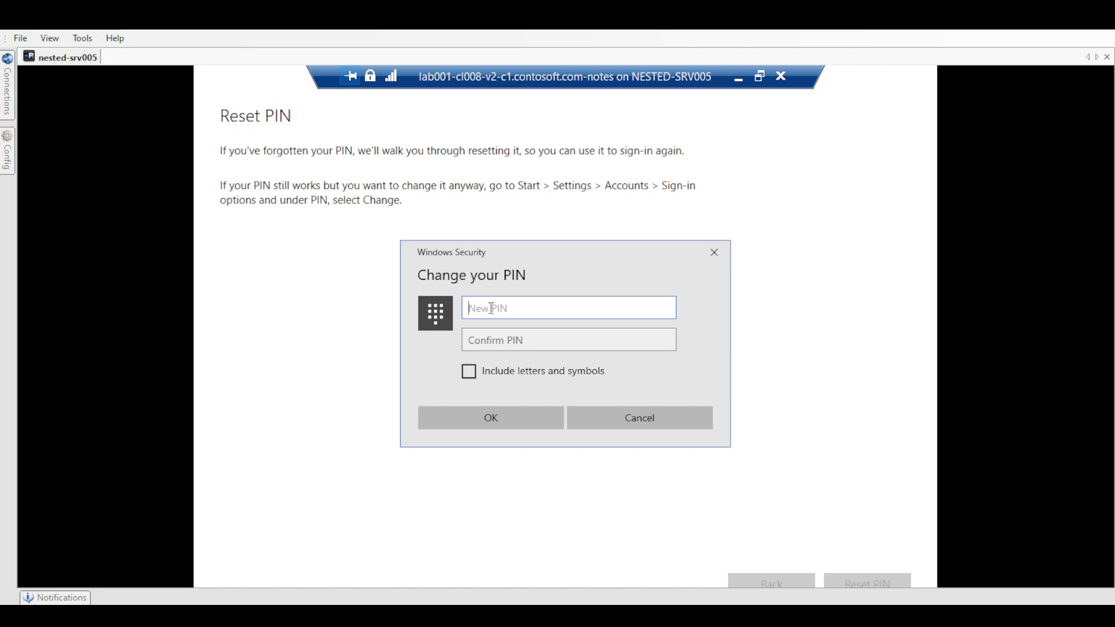
{"action": "type", "text": "12345678"}
{"action": "key", "text": "Tab"}
{"action": "type", "text": "12345678"}
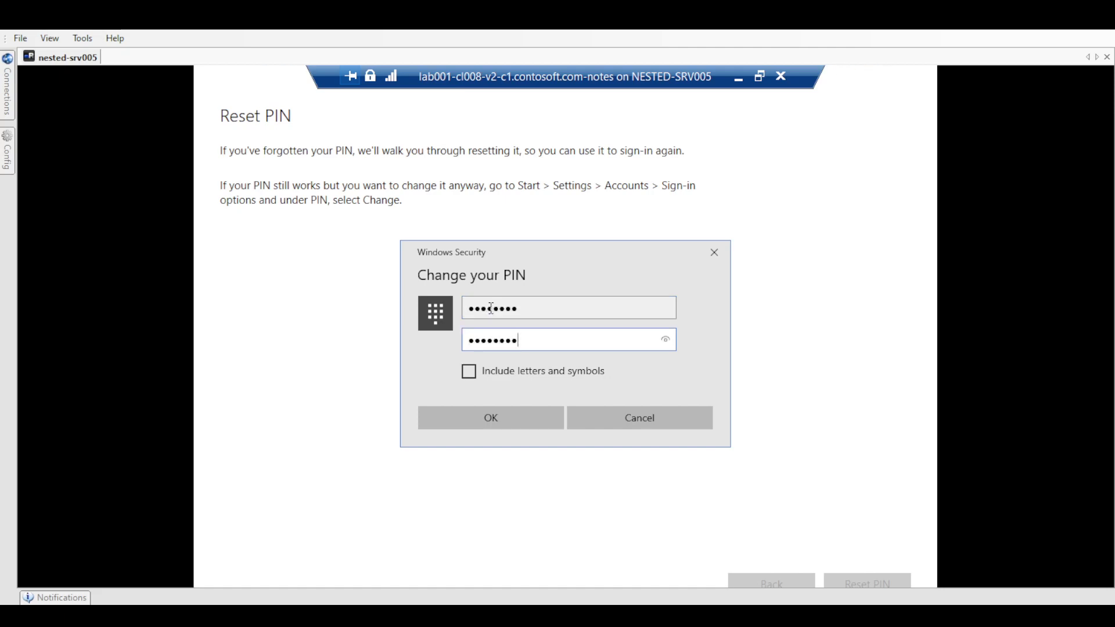
{"action": "key", "text": "Return"}
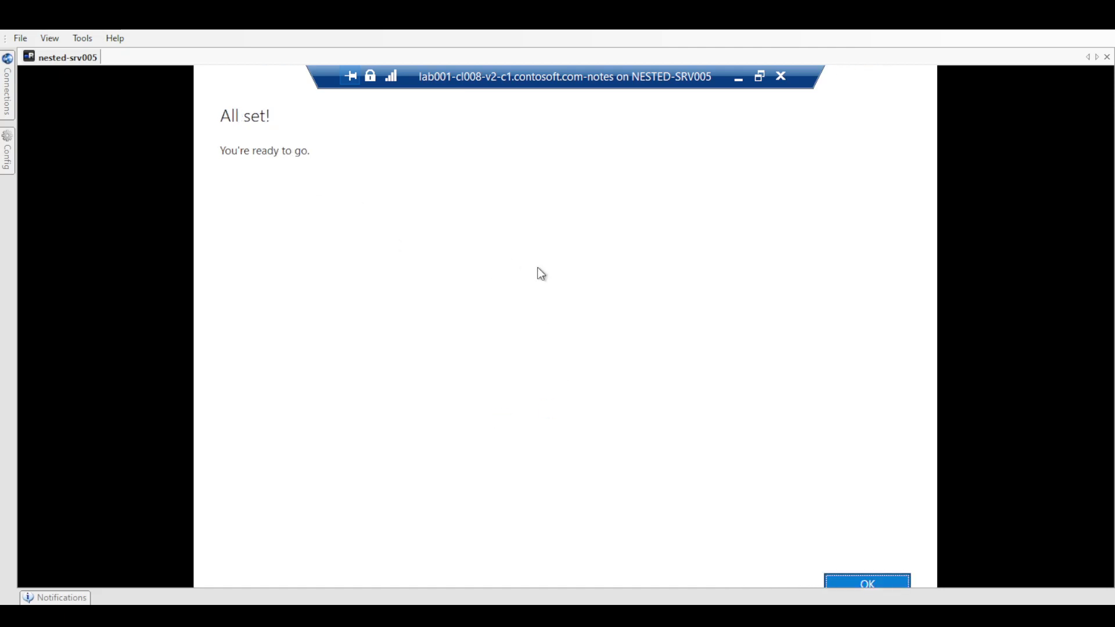
{"action": "left_click", "coordinate": [873, 585]}
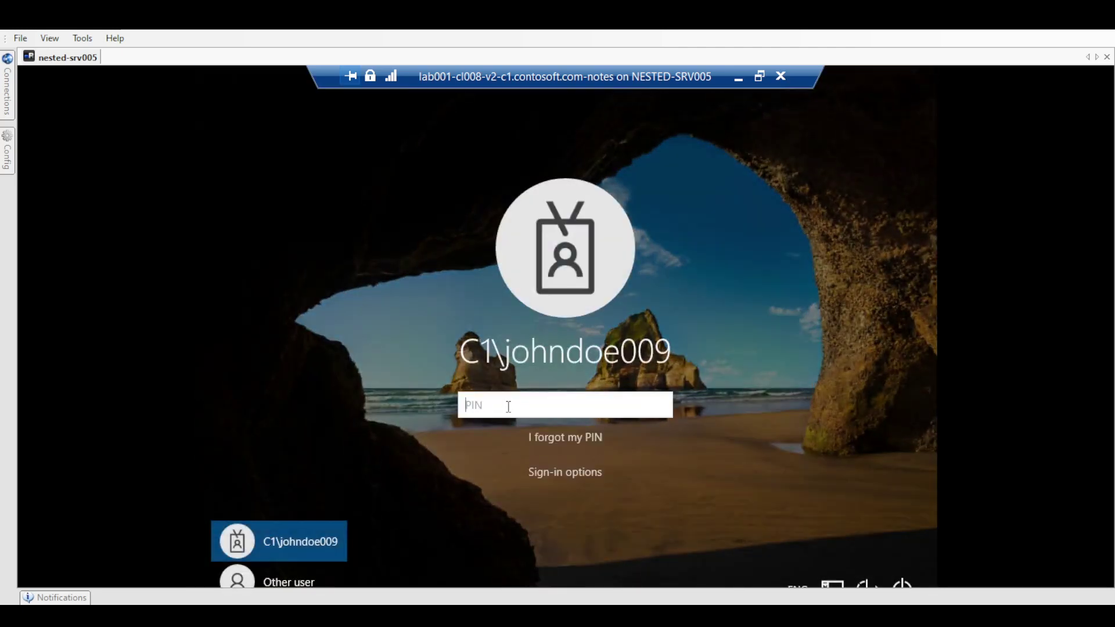
{"action": "type", "text": "•"}
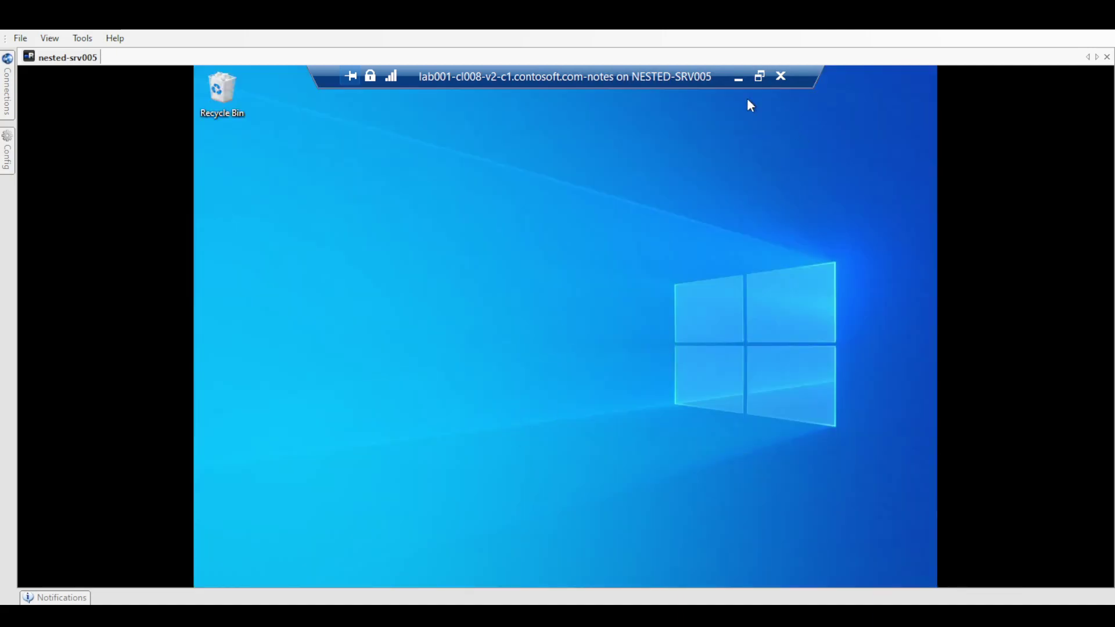
{"action": "left_click", "coordinate": [745, 82]}
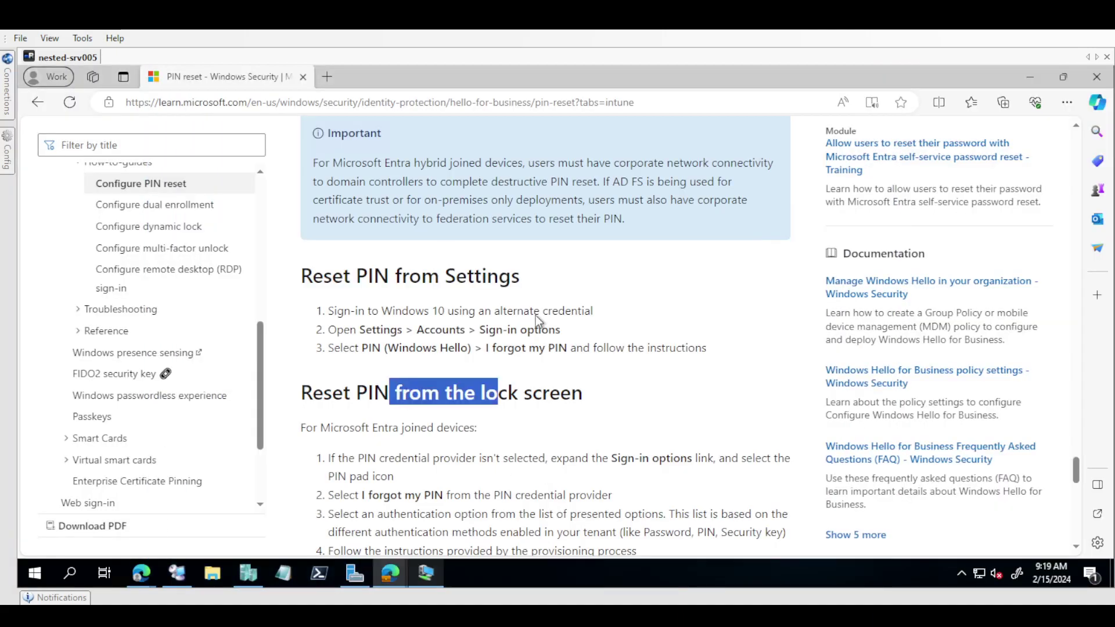
Step: Scroll to the Note box and highlight the phrase about resetting above the Lock Screen
{"action": "left_click", "coordinate": [485, 410]}
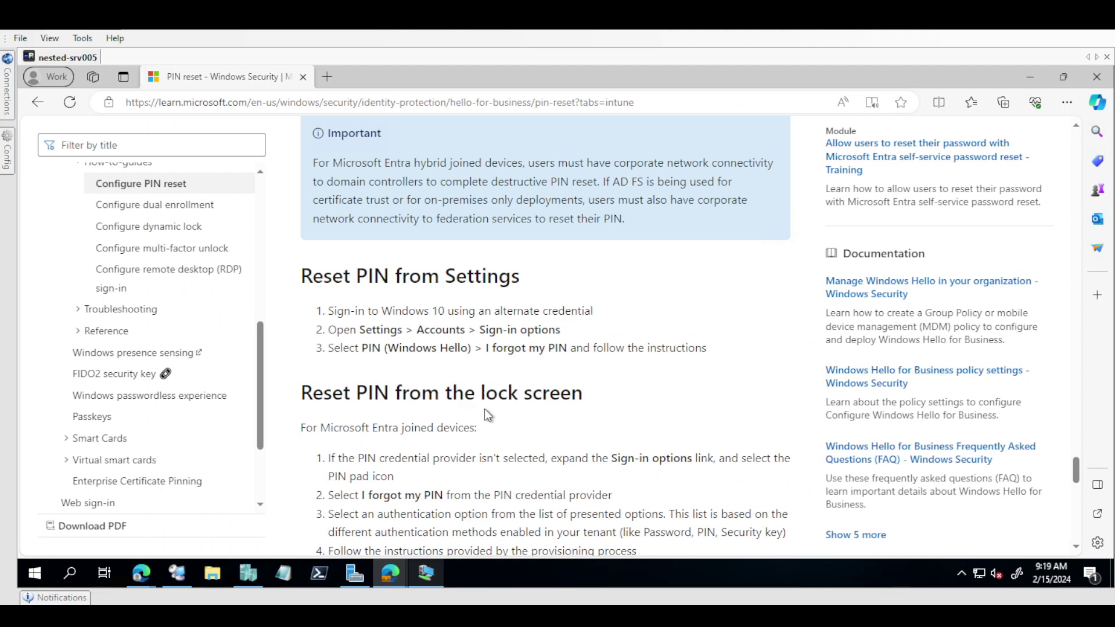
{"action": "scroll", "coordinate": [484, 409], "scroll_direction": "down", "scroll_amount": 5}
{"action": "scroll", "coordinate": [486, 417], "scroll_direction": "down", "scroll_amount": 6}
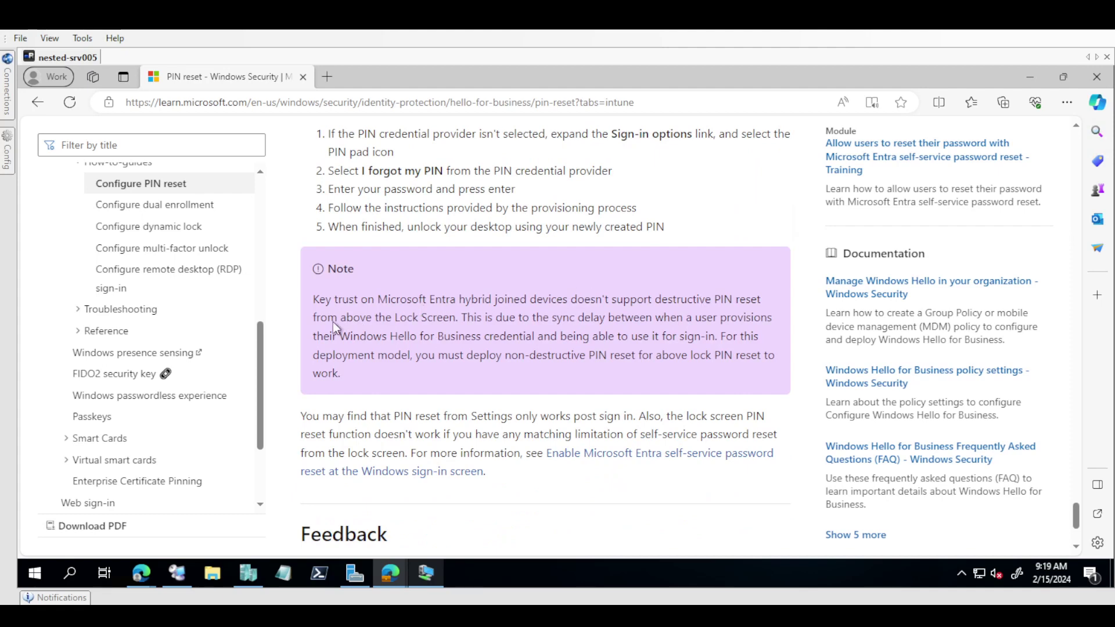
{"action": "left_click_drag", "start_coordinate": [327, 319], "coordinate": [456, 315]}
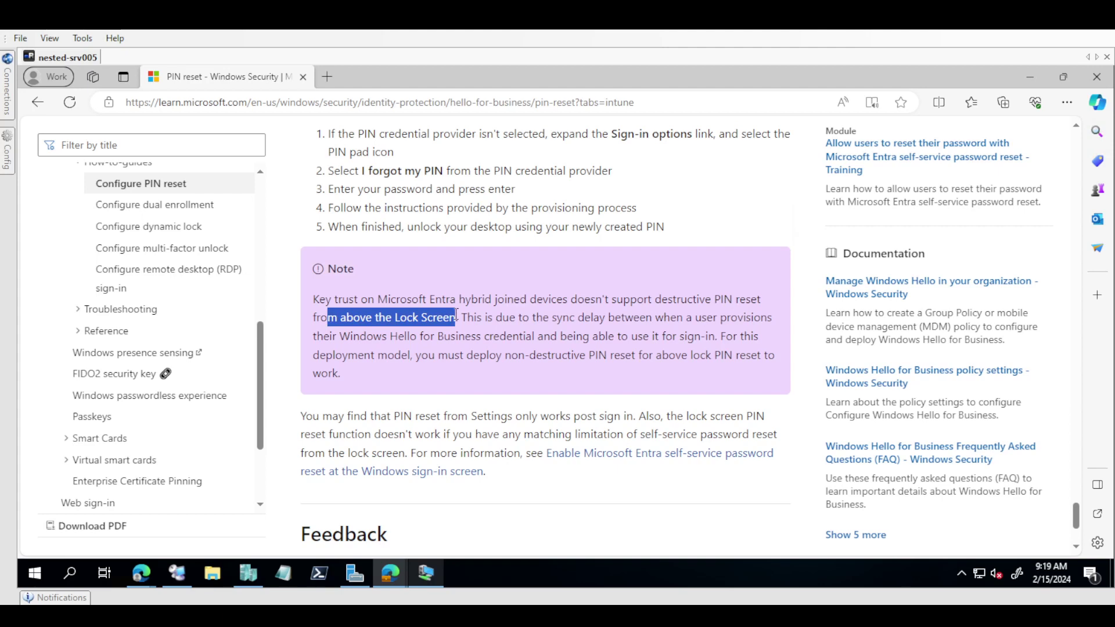
{"action": "left_click", "coordinate": [636, 323]}
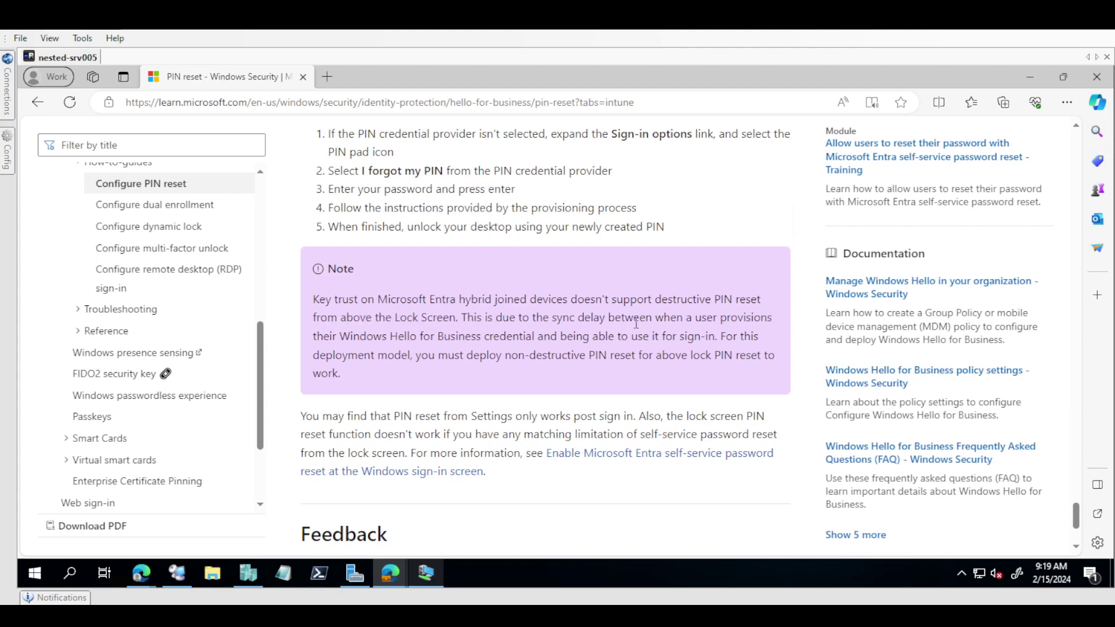